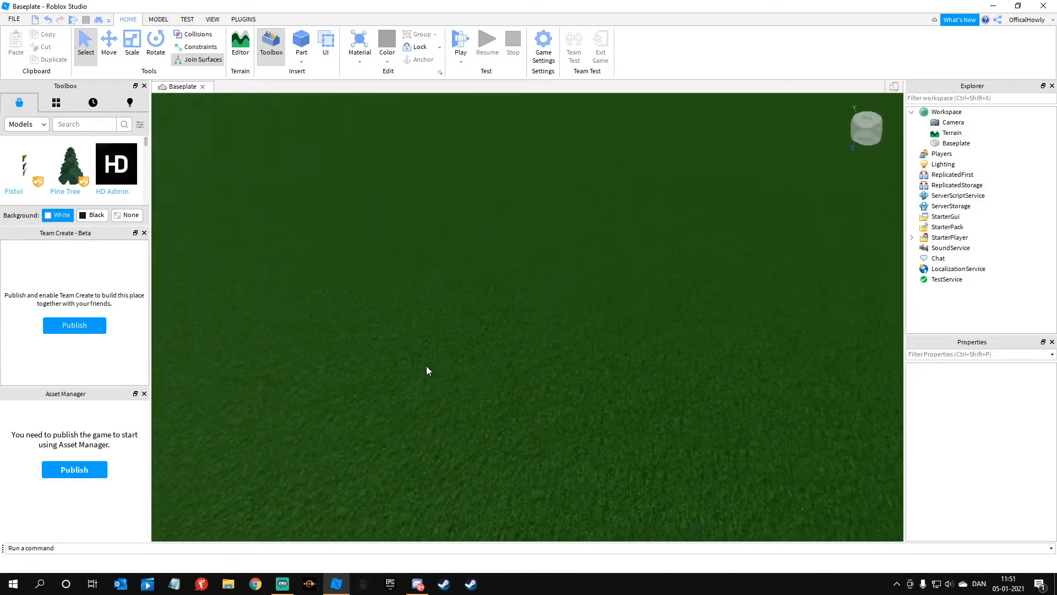
Step: Insert a part on the baseplate and scale it upward into a tall, narrow post
left_click(302, 39)
key("d")
right_click_drag(416, 167, 415, 167)
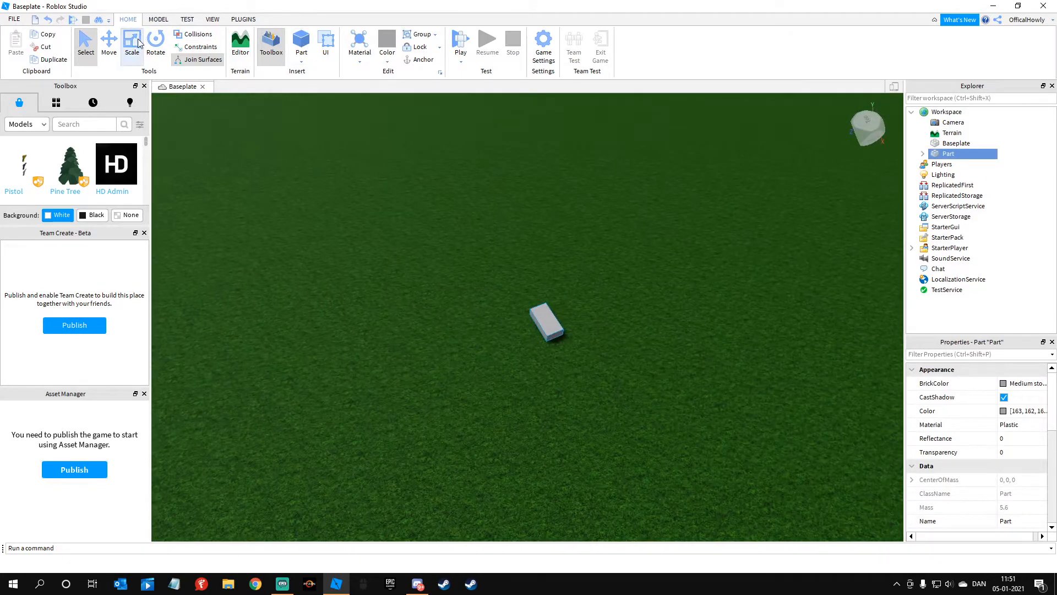
left_click(132, 44)
left_click_drag(544, 298, 557, 241)
Step: Set the post's BrickColor to Burnt Sienna and deselect it
left_click(1003, 384)
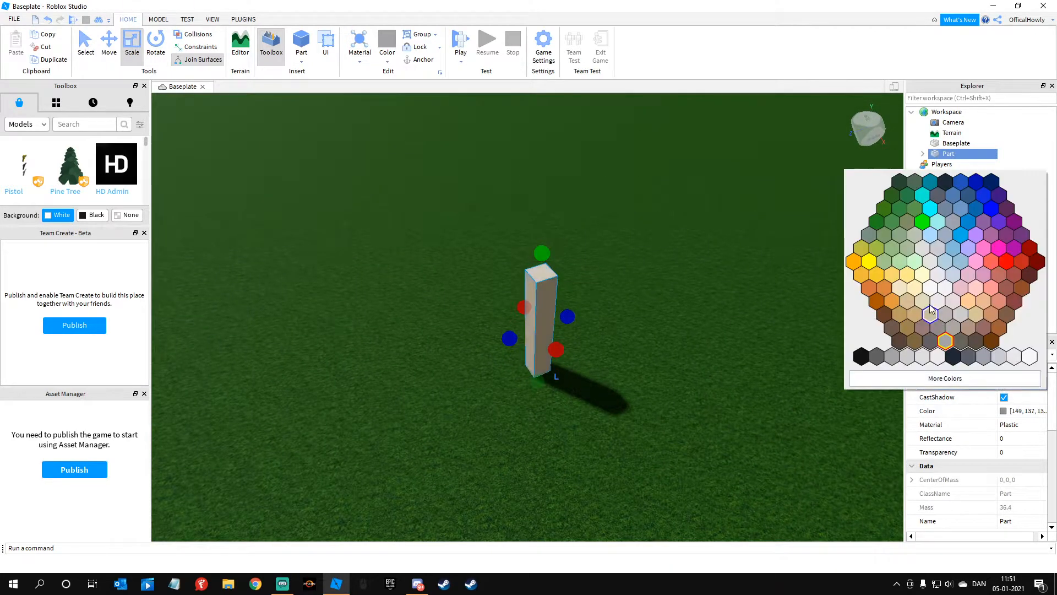
left_click(992, 342)
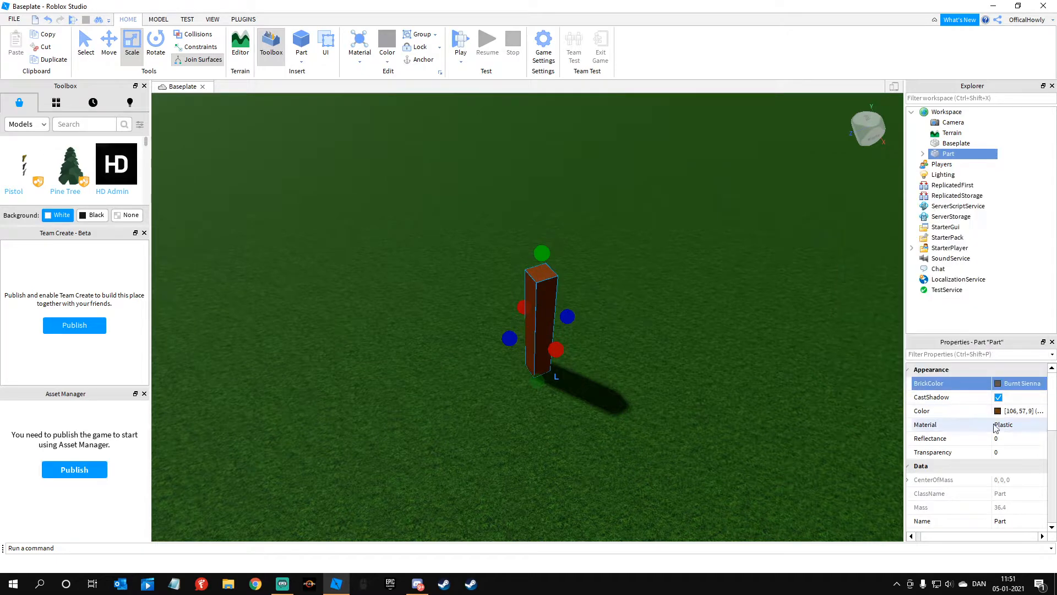
left_click(622, 320)
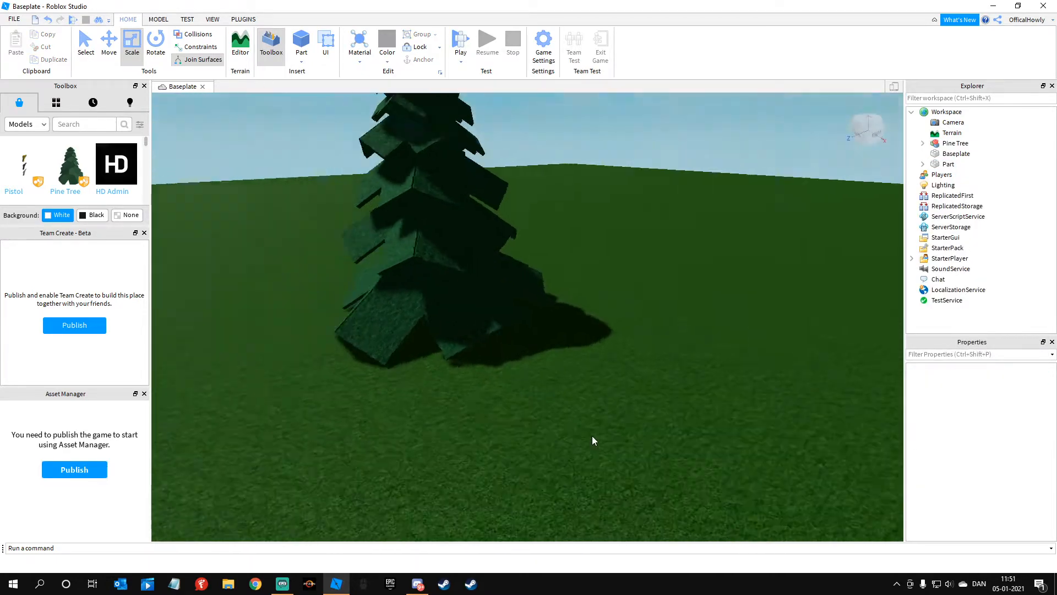
Step: Duplicate the pine tree together with its brown post and move the copy well away across the baseplate
right_click_drag(592, 434, 596, 425)
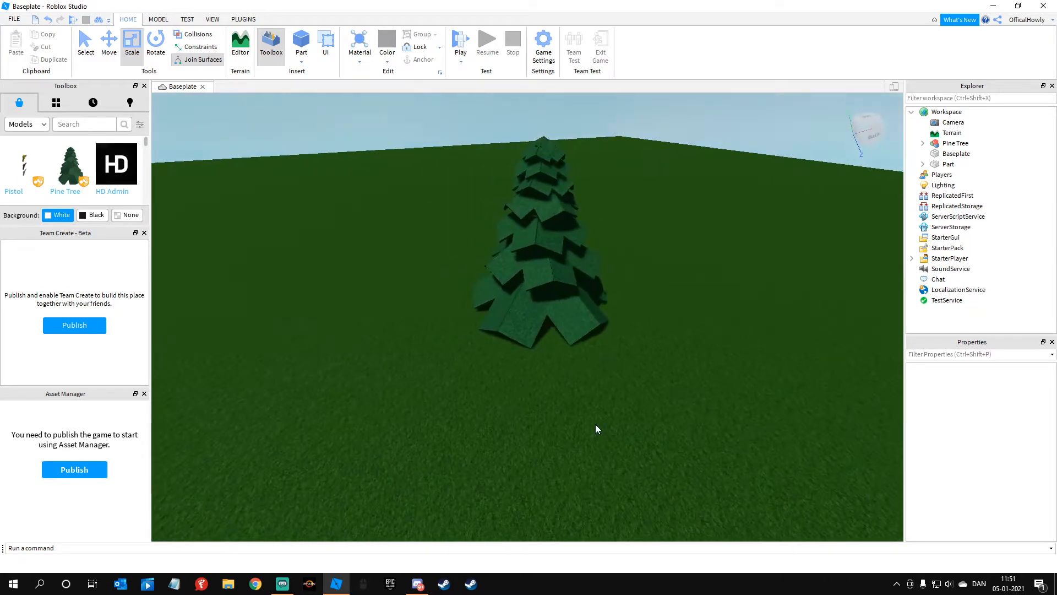
left_click_drag(451, 208, 713, 394)
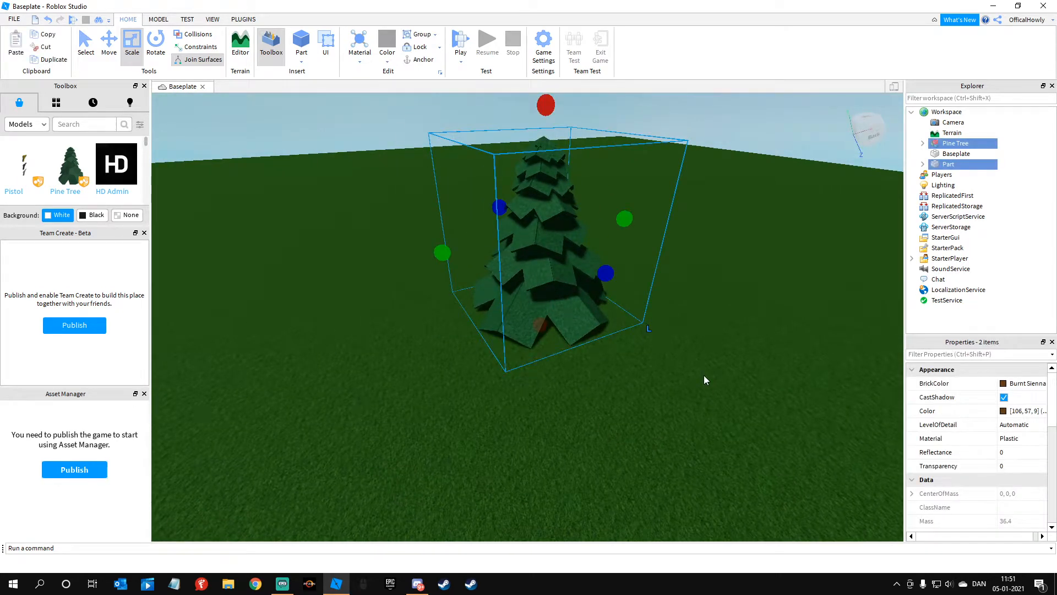
left_click(106, 39)
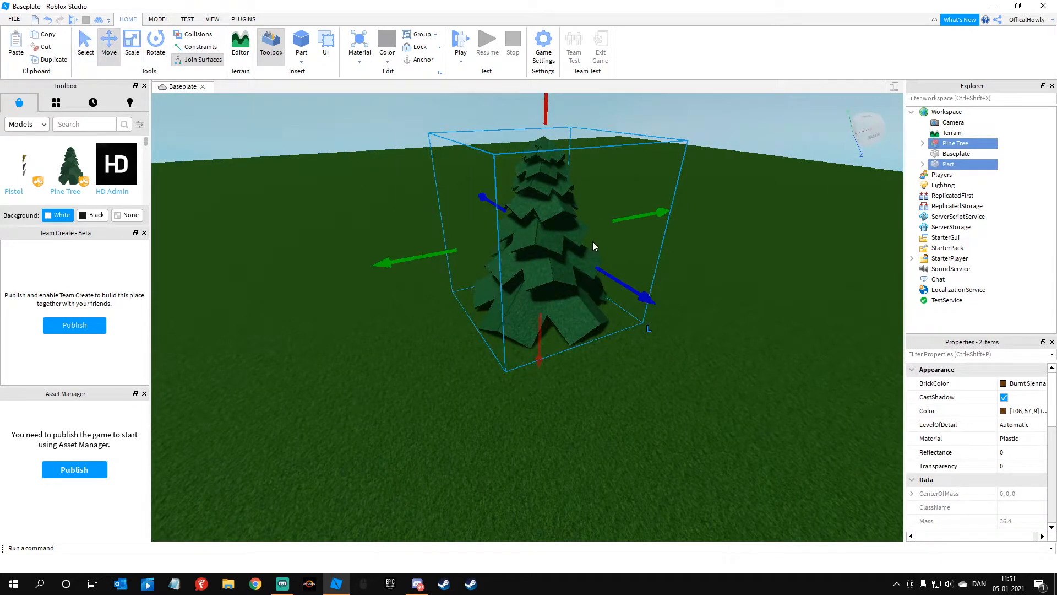
key("ctrl+d")
left_click_drag(615, 210, 673, 204)
right_click_drag(674, 204, 674, 204)
key("ctrl+d")
left_click_drag(468, 187, 680, 215)
right_click_drag(677, 215, 677, 215)
scroll(674, 220, "down", 4)
Step: Duplicate the moved pine tree and place this third tree at another corner of the baseplate
key("ctrl+d")
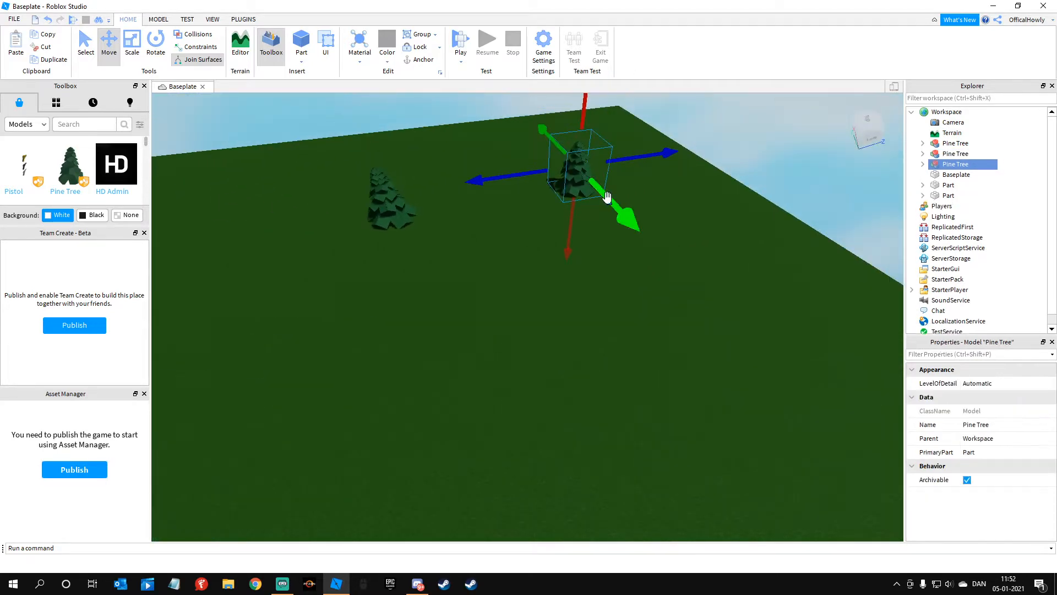
left_click_drag(606, 198, 670, 250)
right_click_drag(671, 249, 670, 250)
left_click_drag(670, 250, 673, 245)
right_click_drag(670, 250, 672, 245)
left_click_drag(672, 245, 659, 235)
right_click_drag(480, 248, 480, 248)
Step: Duplicate the third pine tree and place the copy at the remaining free corner of the baseplate
key("ctrl+d")
left_click_drag(505, 225, 572, 234)
right_click_drag(572, 234, 572, 235)
left_click_drag(572, 235, 571, 234)
right_click_drag(572, 235, 571, 234)
left_click_drag(571, 234, 573, 234)
right_click_drag(571, 235, 573, 234)
left_click_drag(573, 234, 571, 234)
right_click_drag(573, 234, 571, 234)
Step: Duplicate a fifth pine tree and move it to the centre between the four corner trees
key("ctrl+d")
right_click_drag(369, 307, 368, 308)
left_click_drag(317, 299, 498, 249)
left_click_drag(749, 297, 540, 202)
left_click_drag(737, 306, 560, 216)
left_click(545, 287)
right_click_drag(589, 302, 555, 304)
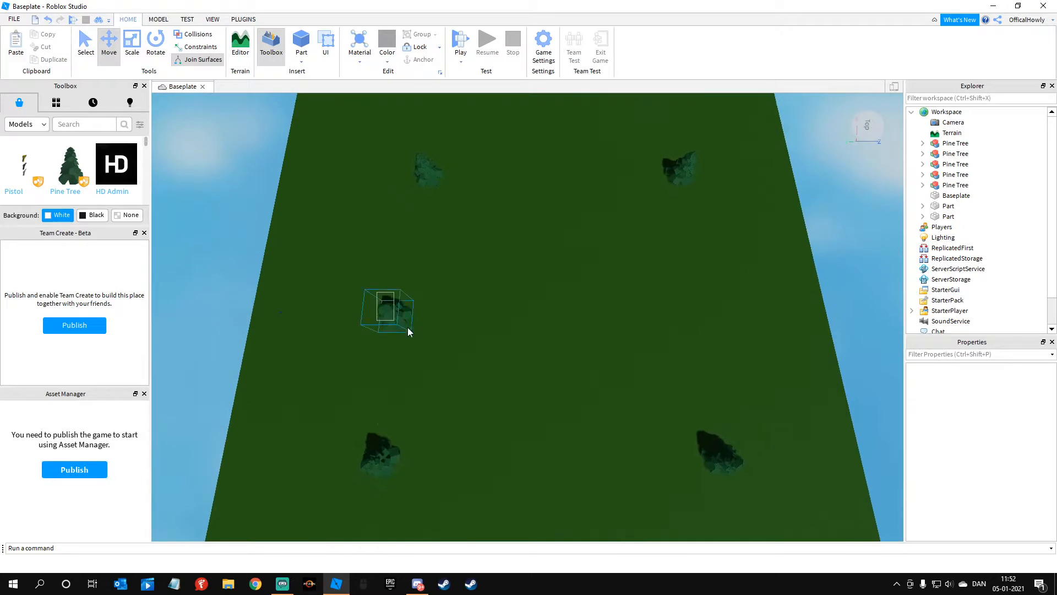
left_click(391, 319)
left_click_drag(460, 316, 585, 309)
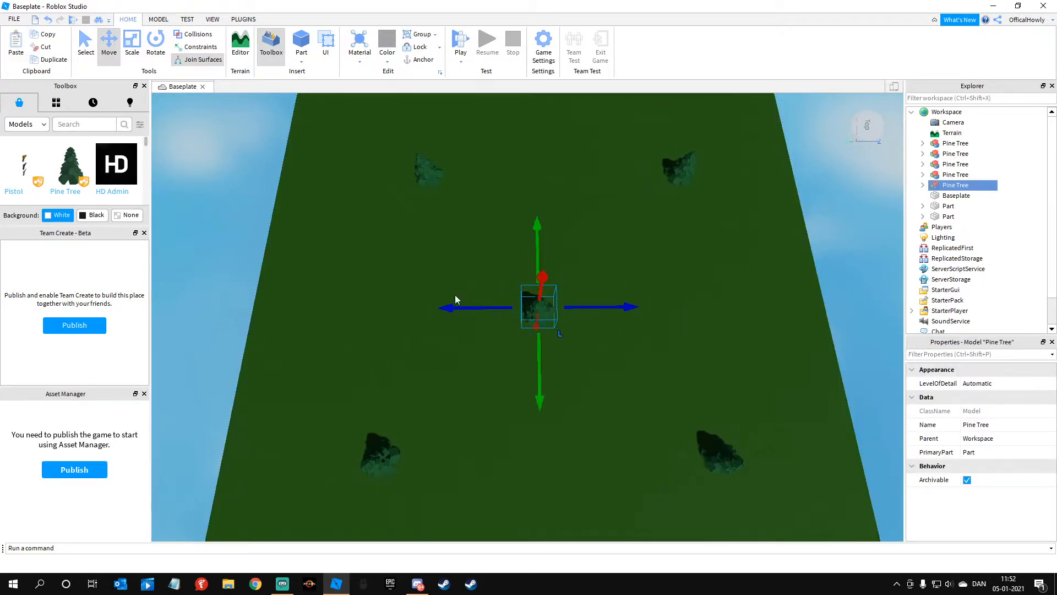
left_click(177, 256)
Step: Insert a new part on open ground between the trees and scale it into a long, wide, flat slab
right_click_drag(353, 282, 368, 277)
key("s")
right_click_drag(458, 196, 459, 196)
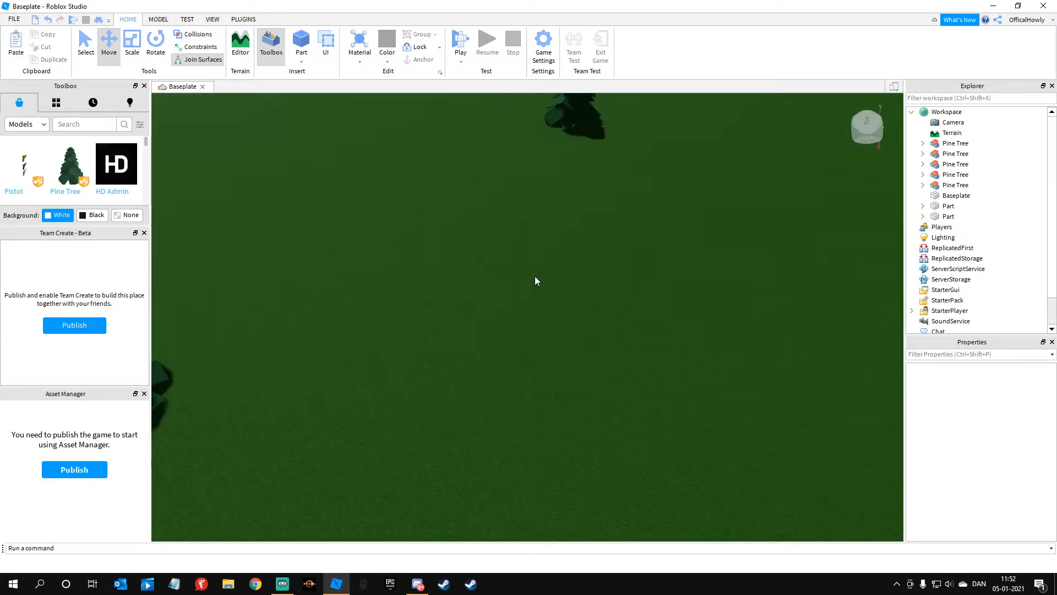
left_click(312, 44)
left_click(438, 296)
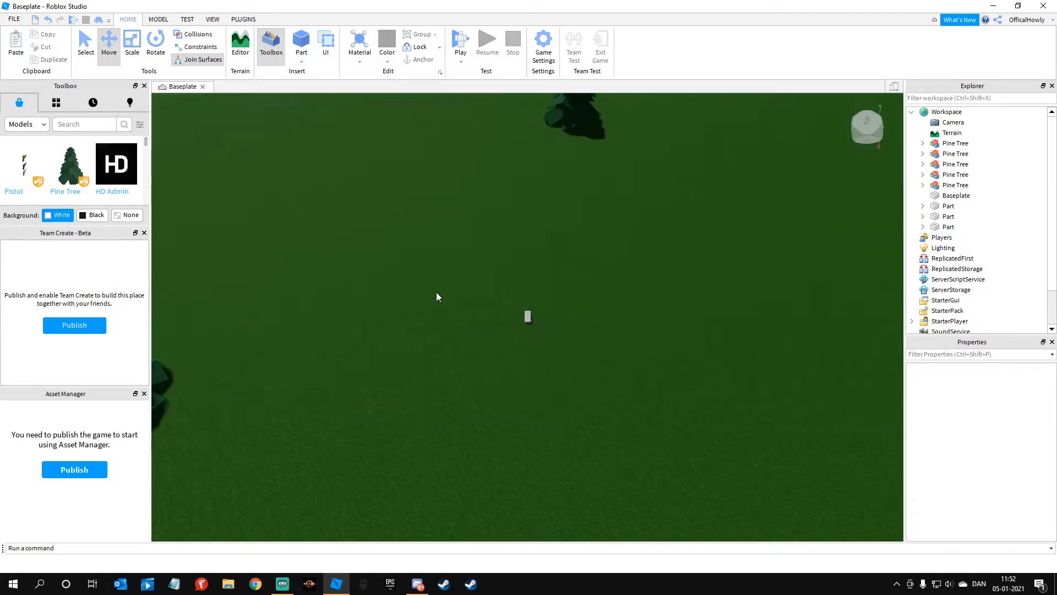
left_click(132, 44)
scroll(552, 263, "up", 5)
left_click(496, 379)
left_click_drag(495, 342, 503, 219)
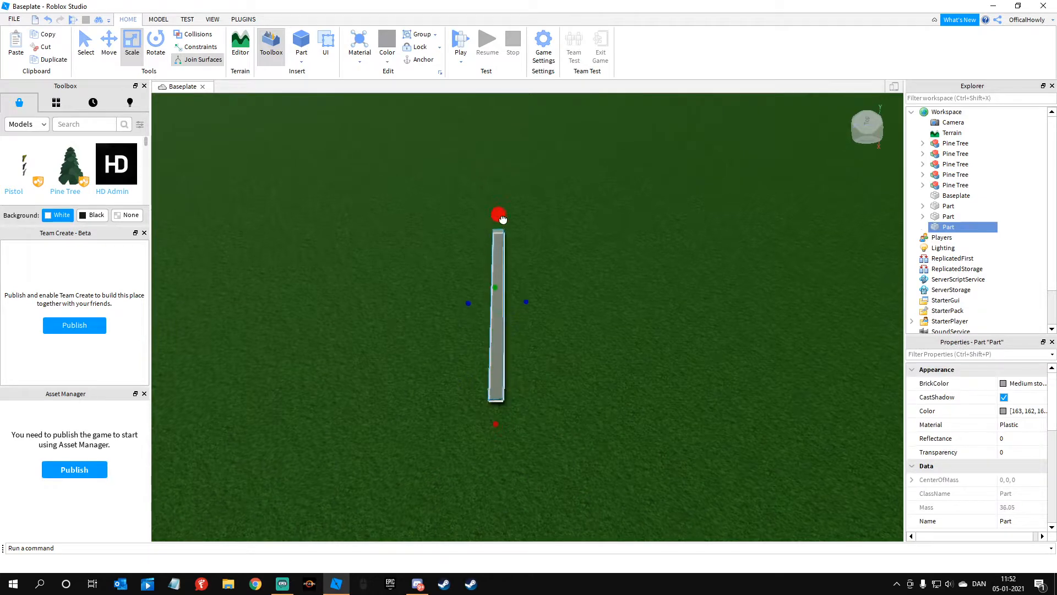
mouse_move(526, 302)
left_mouse_down()
mouse_move(592, 302)
mouse_move(568, 306)
left_mouse_up()
right_click_drag(569, 304, 645, 324)
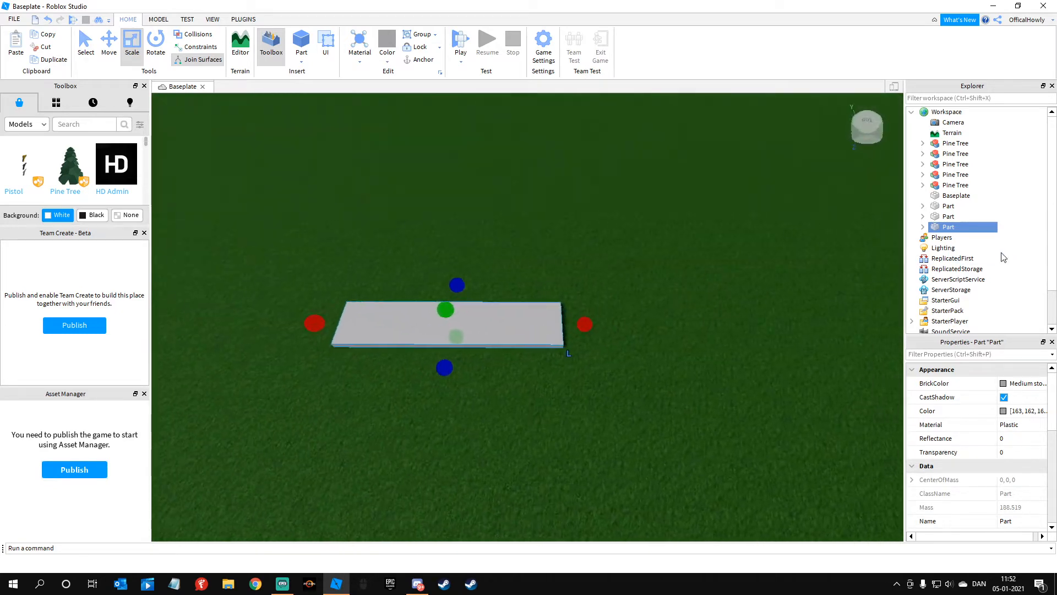
Step: Add a Script to the slab and delete its default print line
left_click(961, 227)
left_click(934, 277)
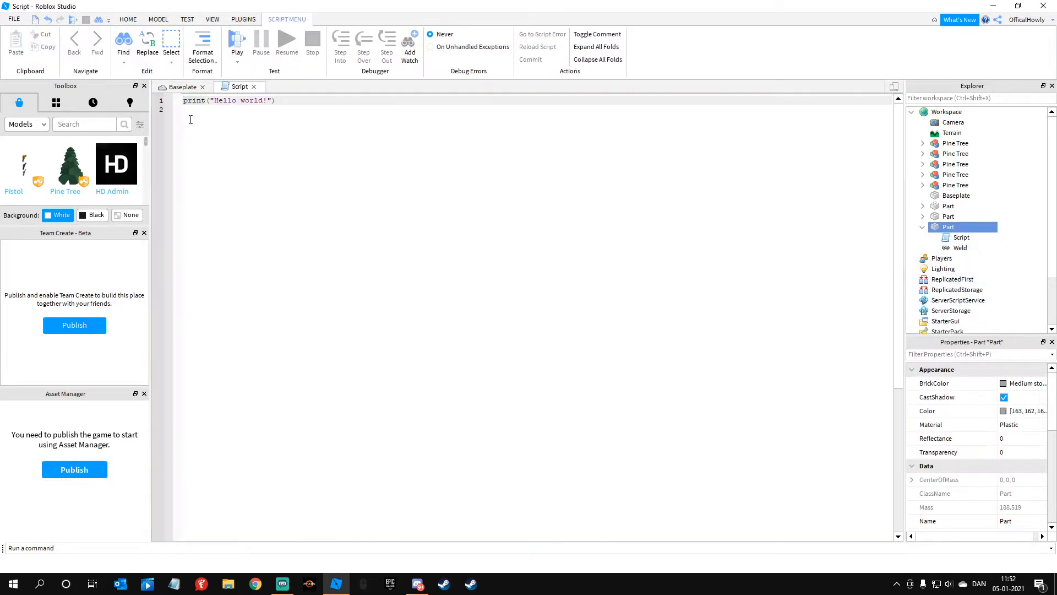
key("BackSpace")
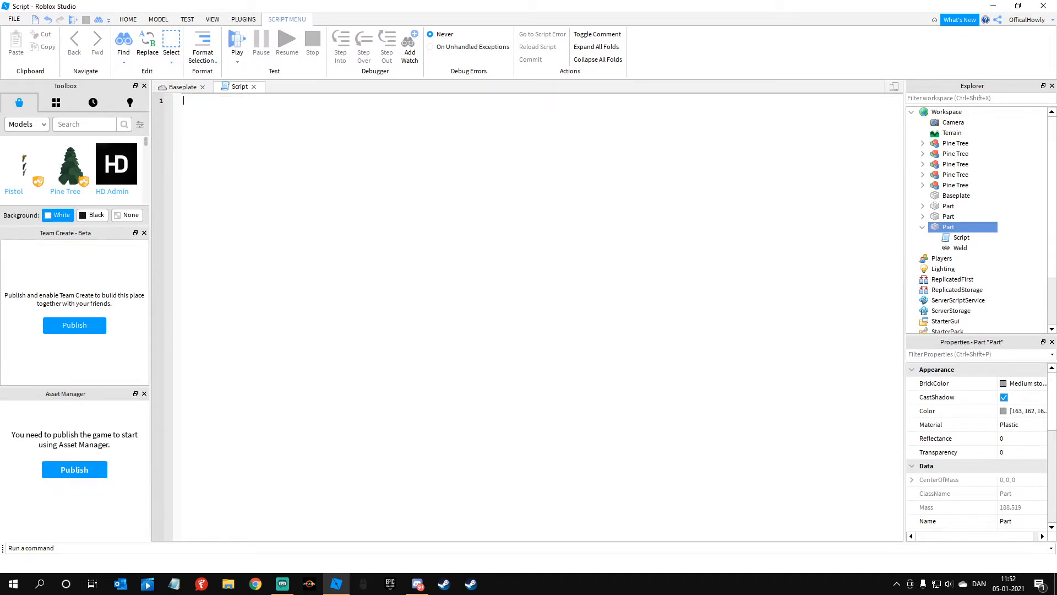
right_click(528, 331)
left_click(313, 245)
type("__")
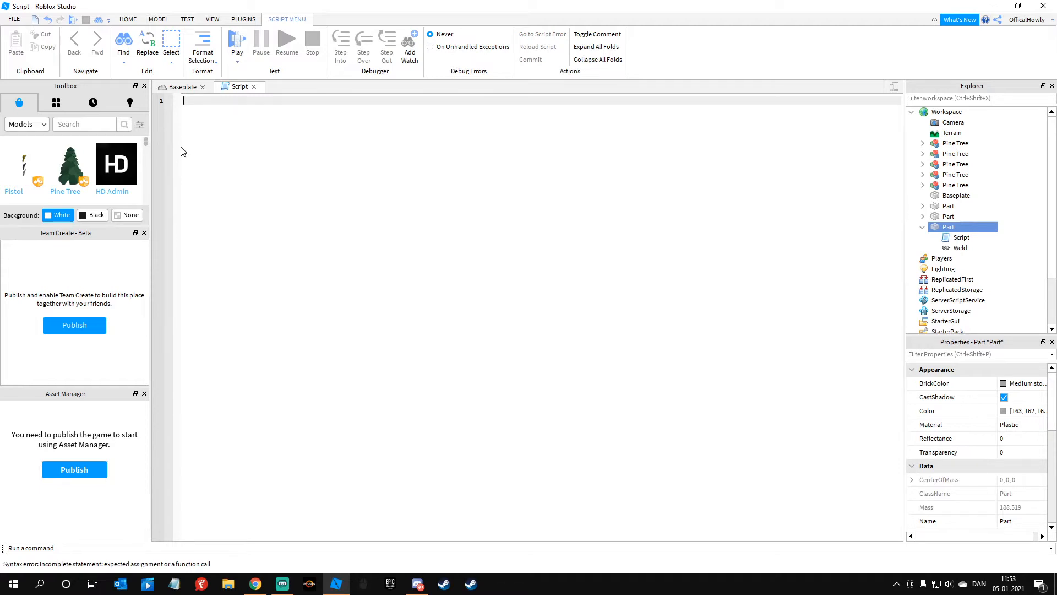
left_click(193, 92)
left_click(483, 246)
right_click_drag(483, 246, 243, 262)
left_click_drag(259, 326, 639, 424)
left_click(417, 358)
right_click_drag(418, 358, 361, 330)
left_click_drag(348, 265, 666, 419)
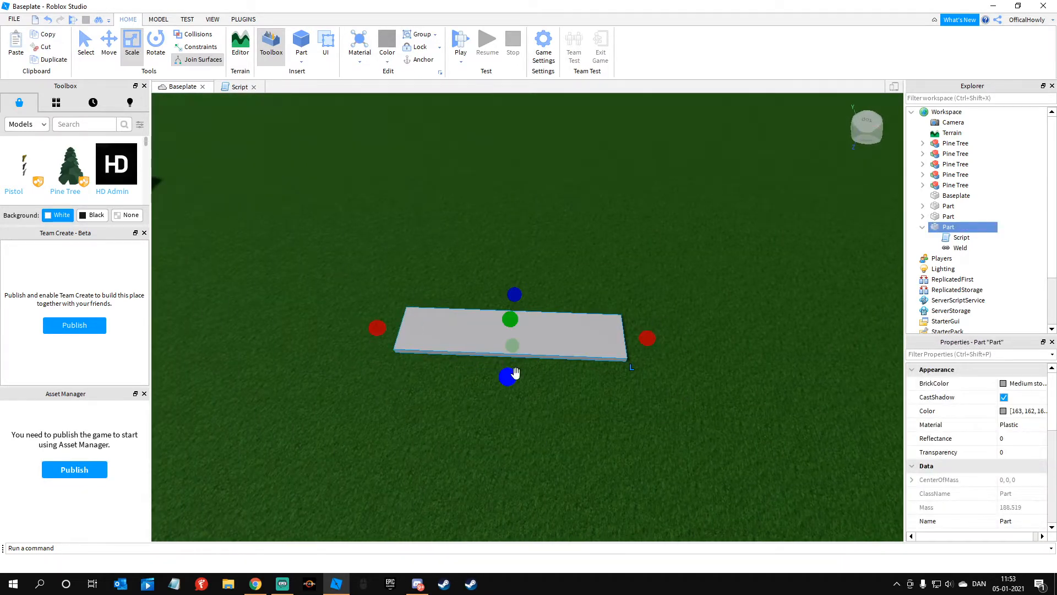
left_click(446, 234)
left_click(479, 326)
double_click(959, 237)
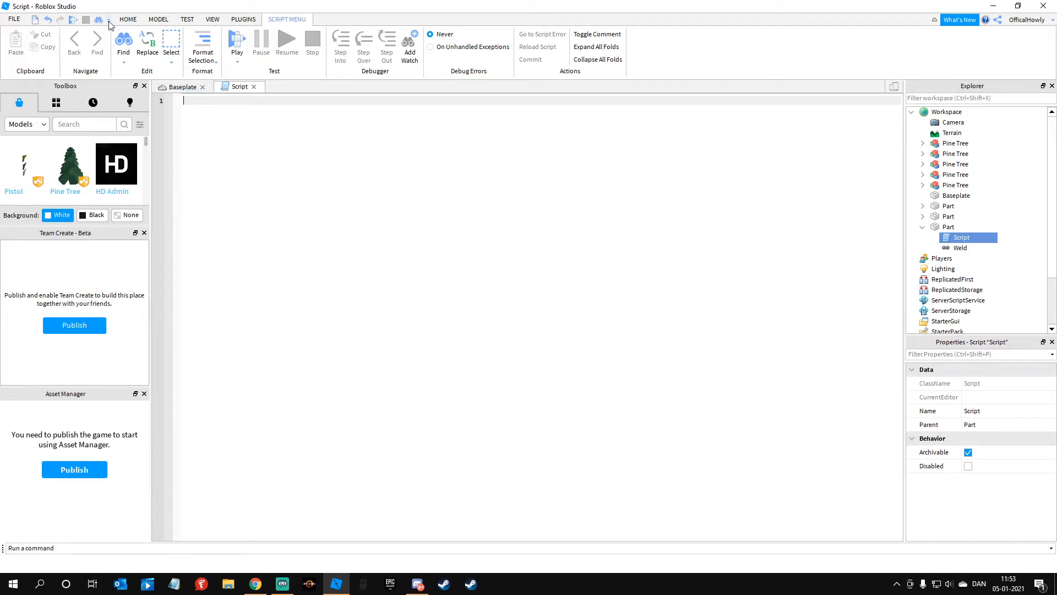
left_click(128, 21)
Step: Scale the slab in the Baseplate view into a large, thick block
left_click(182, 87)
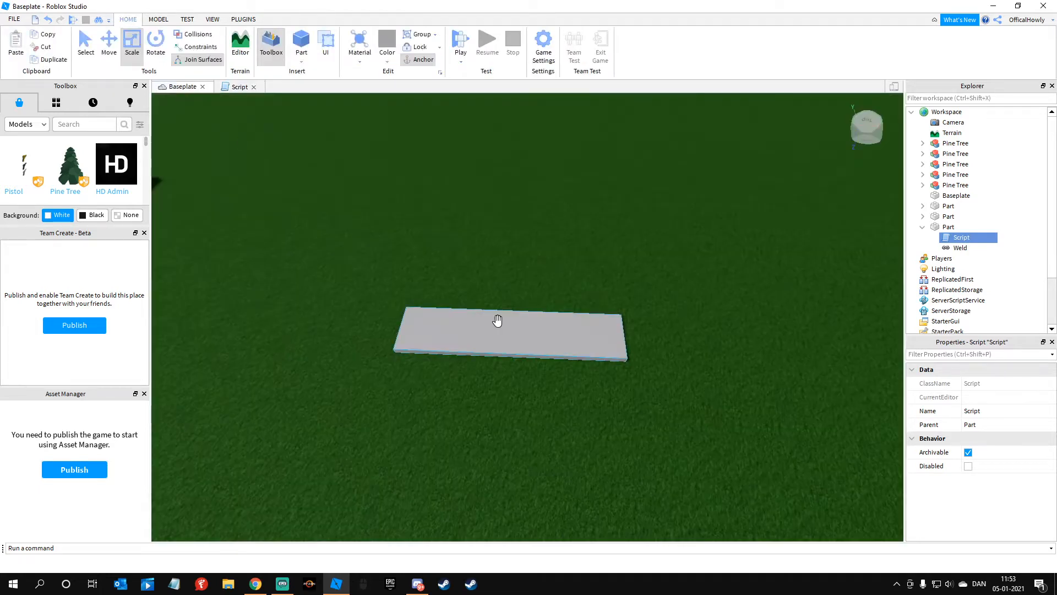
left_click(492, 318)
left_click_drag(507, 316, 507, 299)
right_click_drag(669, 334, 458, 290)
left_click_drag(458, 290, 640, 276)
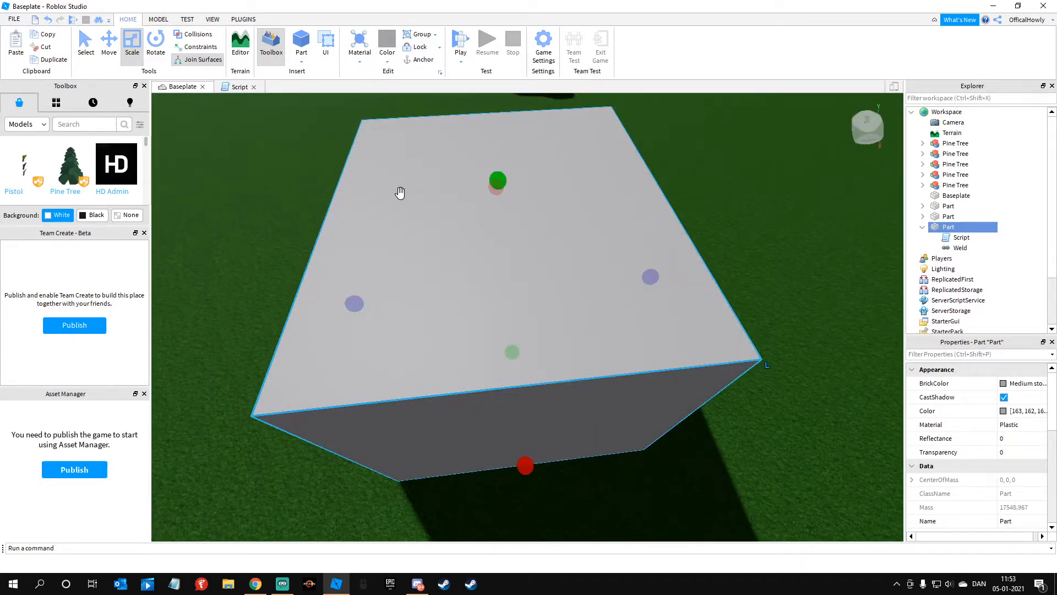
right_click_drag(495, 162, 307, 146)
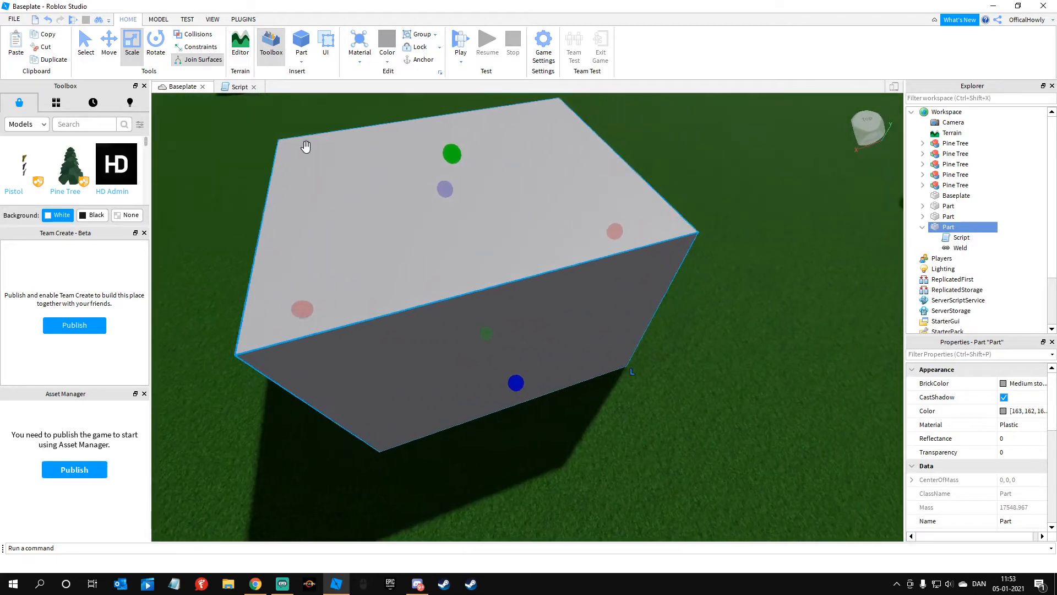
Step: Write the lines "sphere = script.Parent" and "a = 0" in the block's script
left_click(238, 88)
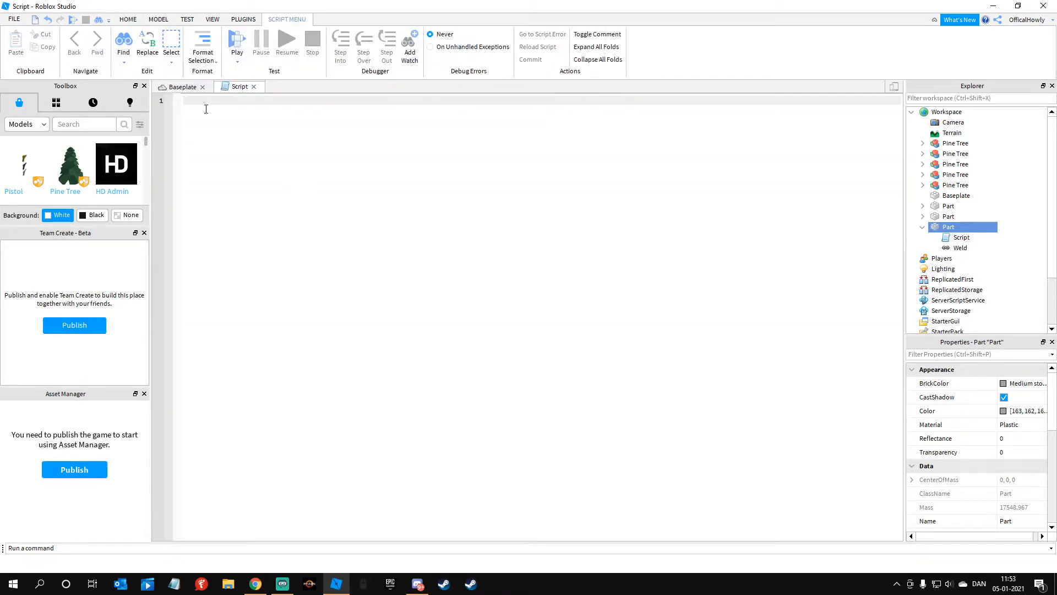
type("sphere = spr")
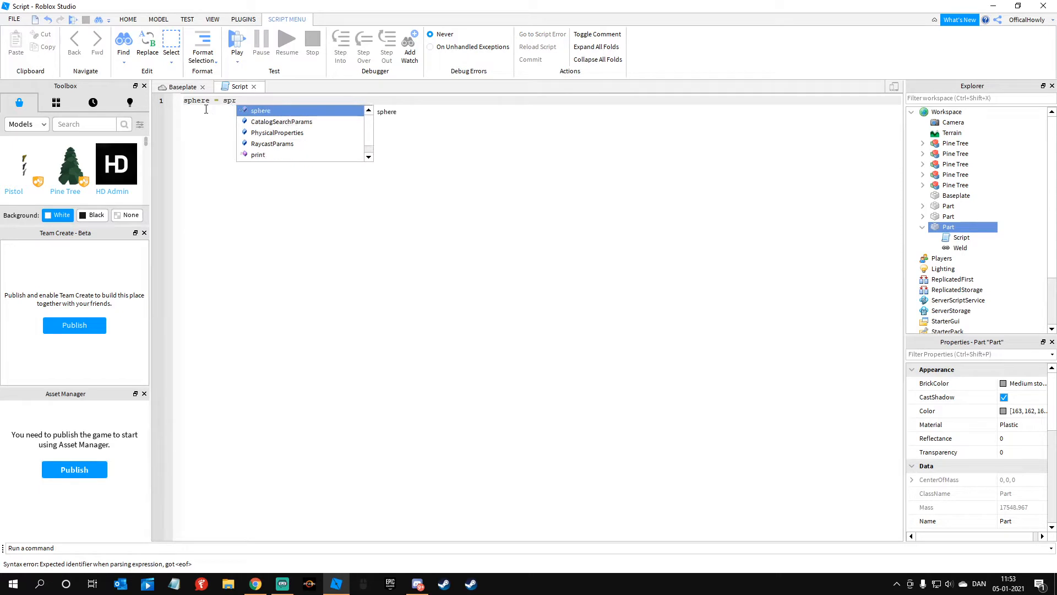
key("BackSpace")
key("BackSpace")
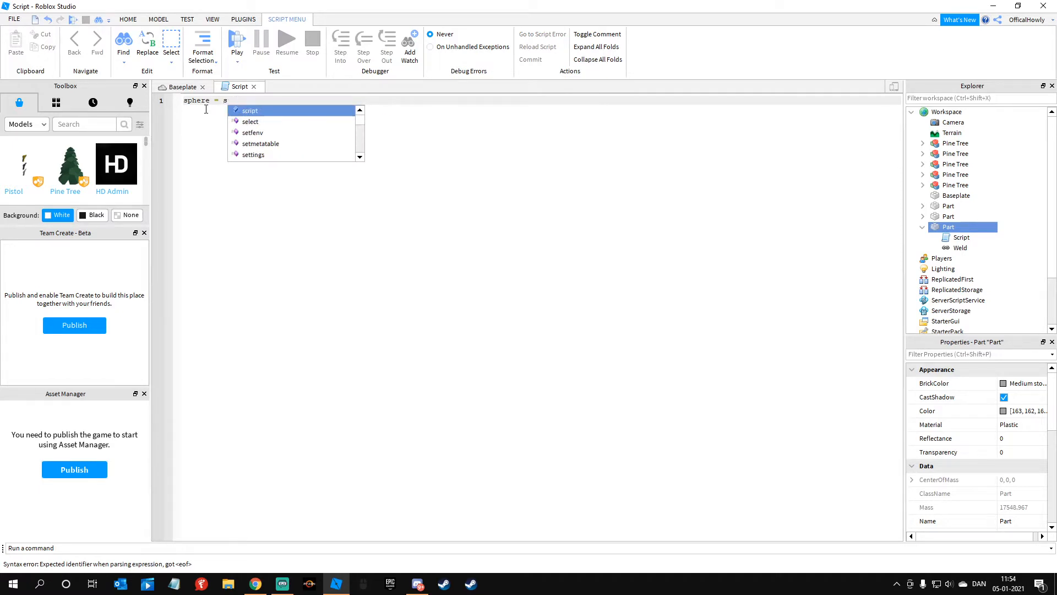
type("cript")
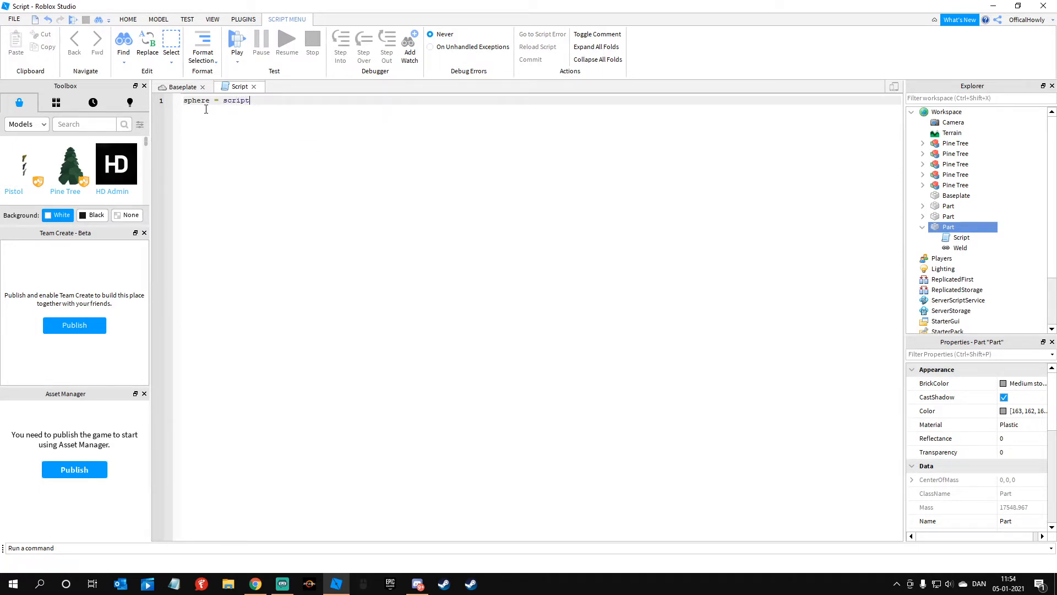
type(".Parent")
key("Return")
type("a = 0")
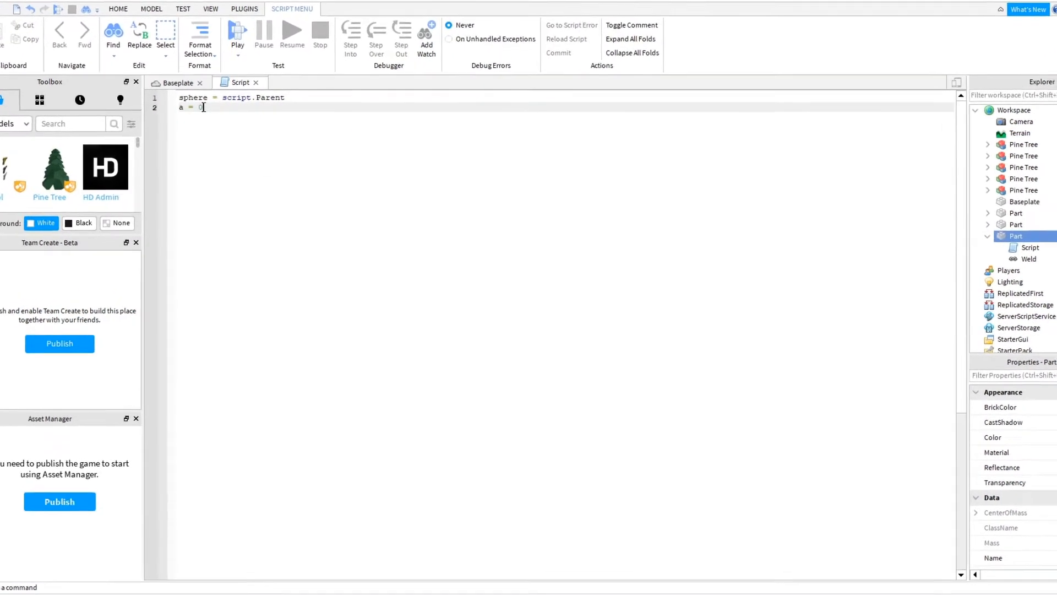
Step: Start a repeat loop that sets "sphere.Rotation = Vector3.new(0,a,0)"
key("Return")
type("repeat")
key("Return")
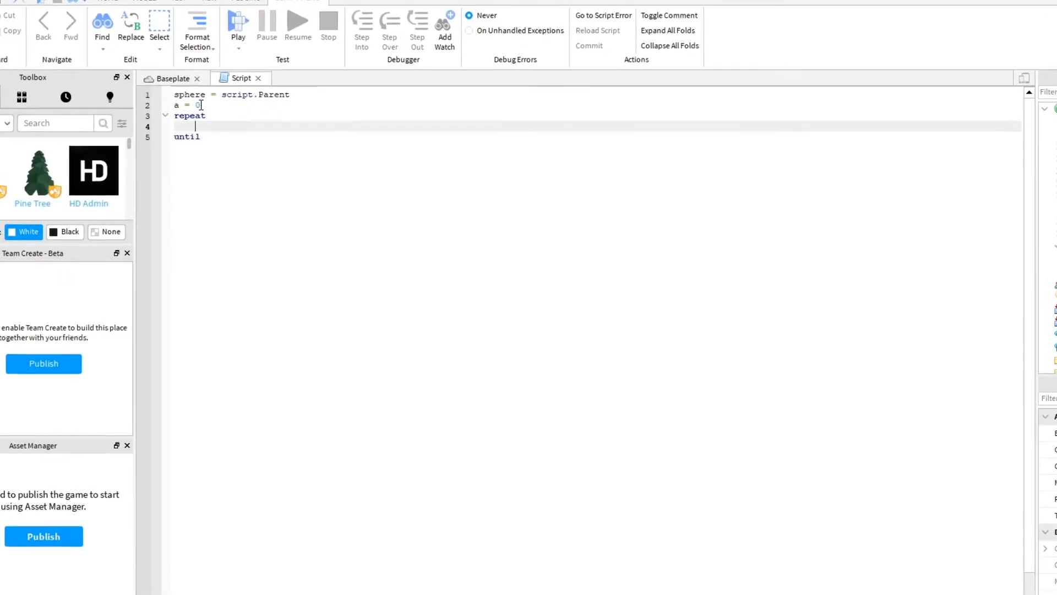
type("sphere")
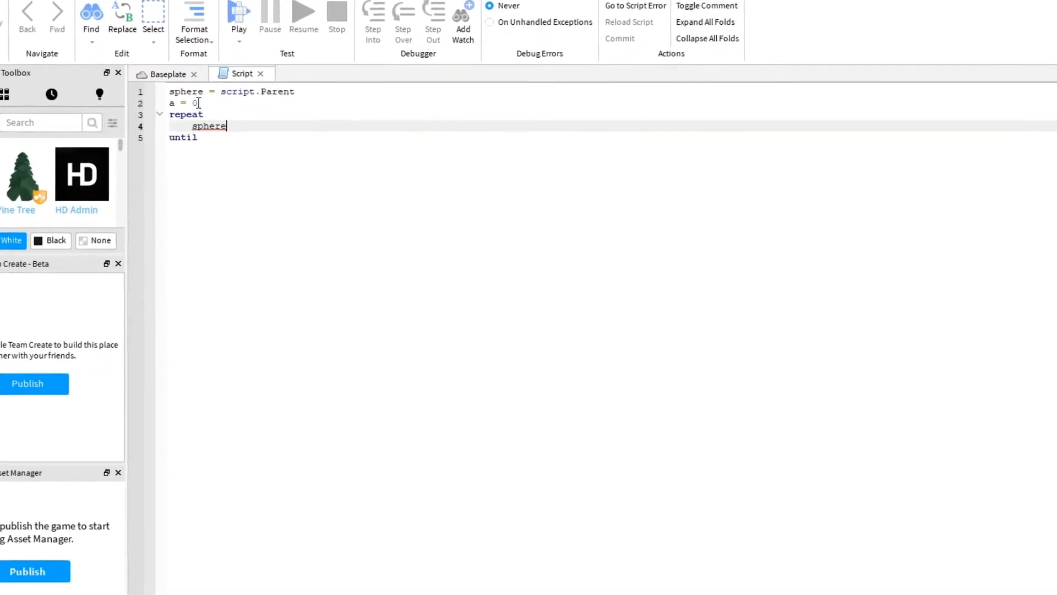
type(".Rotation")
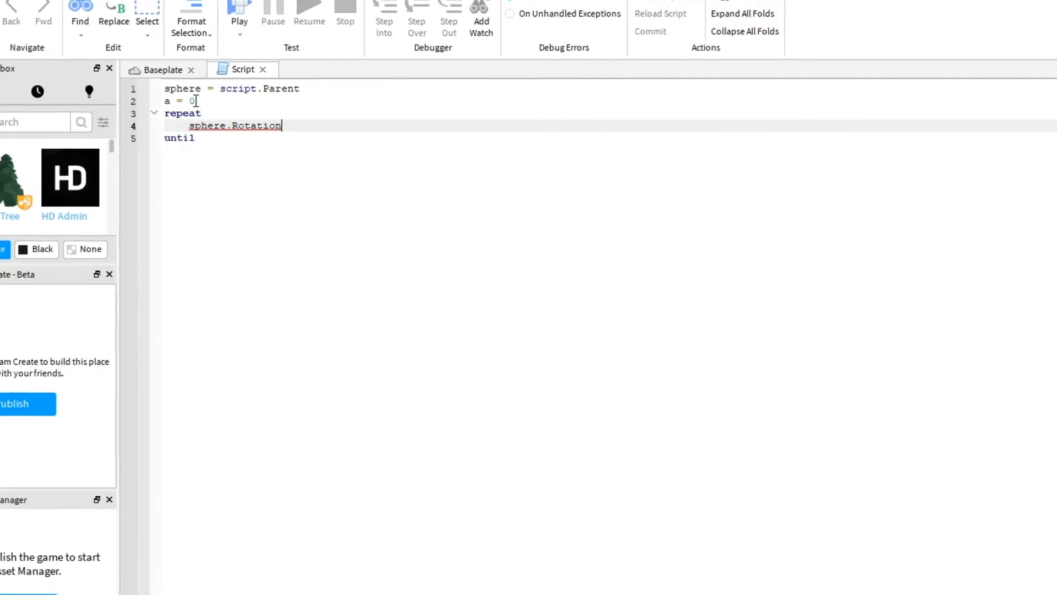
type(" = Vector3")
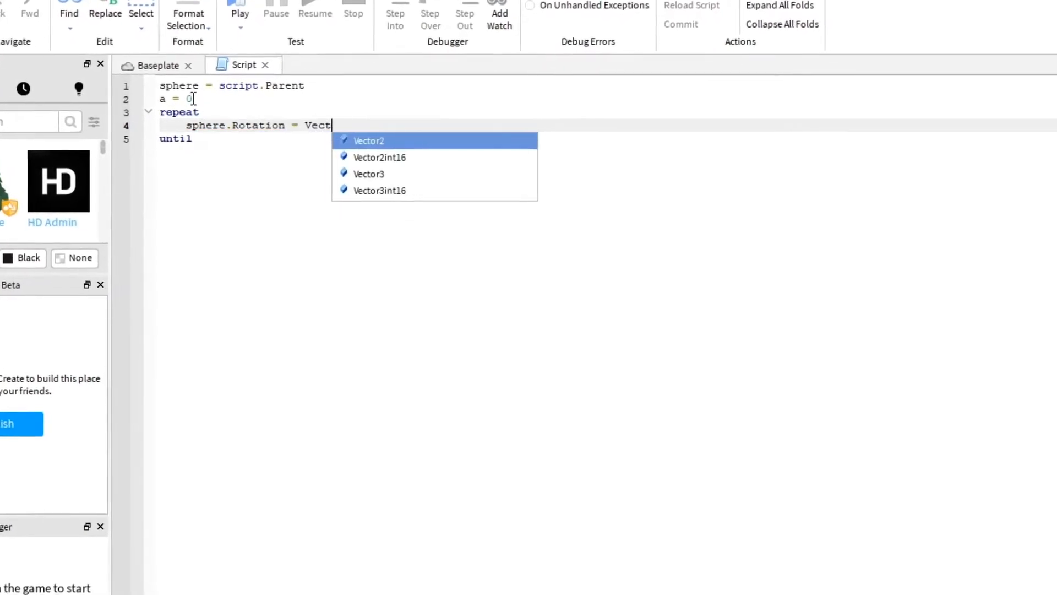
type(".new(0,a,0")
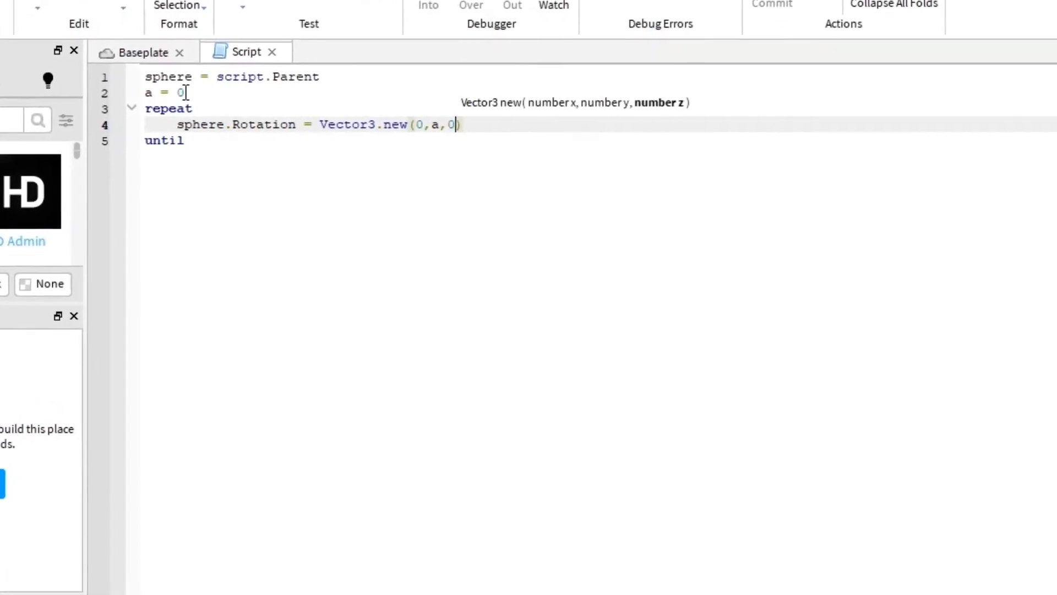
Step: Add the lines "wait(.01)" and "a=a+3" inside the repeat loop
key("Return")
type("wait(.01")
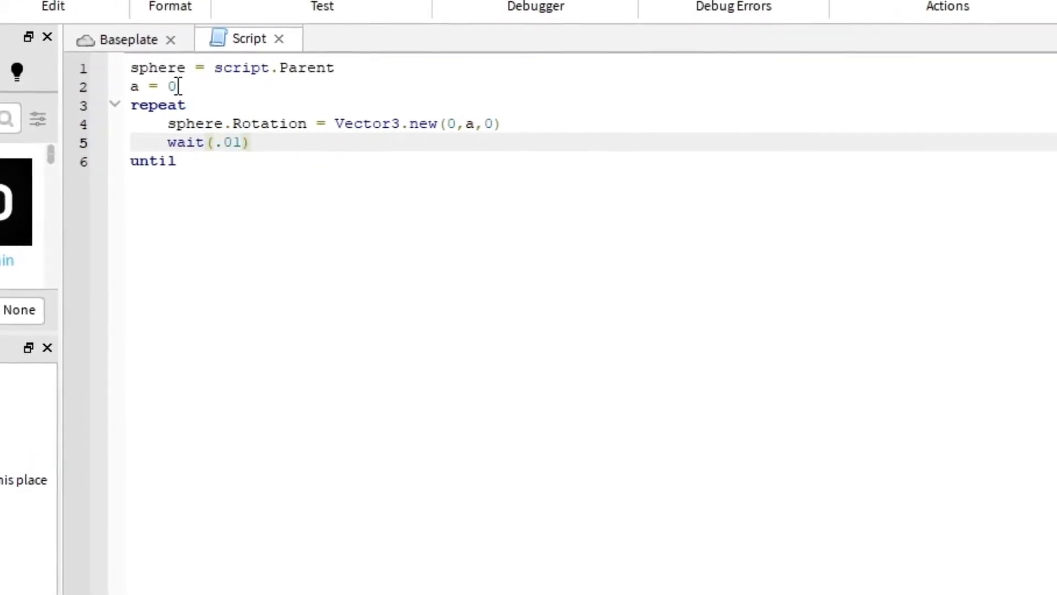
key("Return")
type("a= a")
key("BackSpace")
key("BackSpace")
type("a+3")
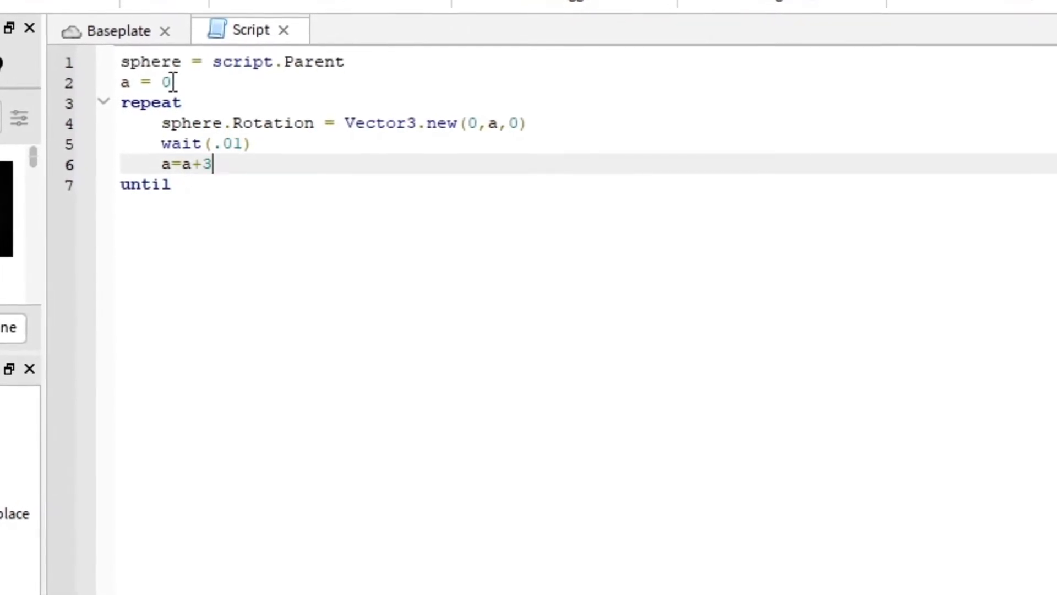
Step: Complete the loop's ending condition as "until pigs == 1"
key("Return")
type("until")
key("BackSpace")
key("BackSpace")
key("BackSpace")
key("BackSpace")
key("BackSpace")
key("BackSpace")
key("BackSpace")
left_click(212, 199)
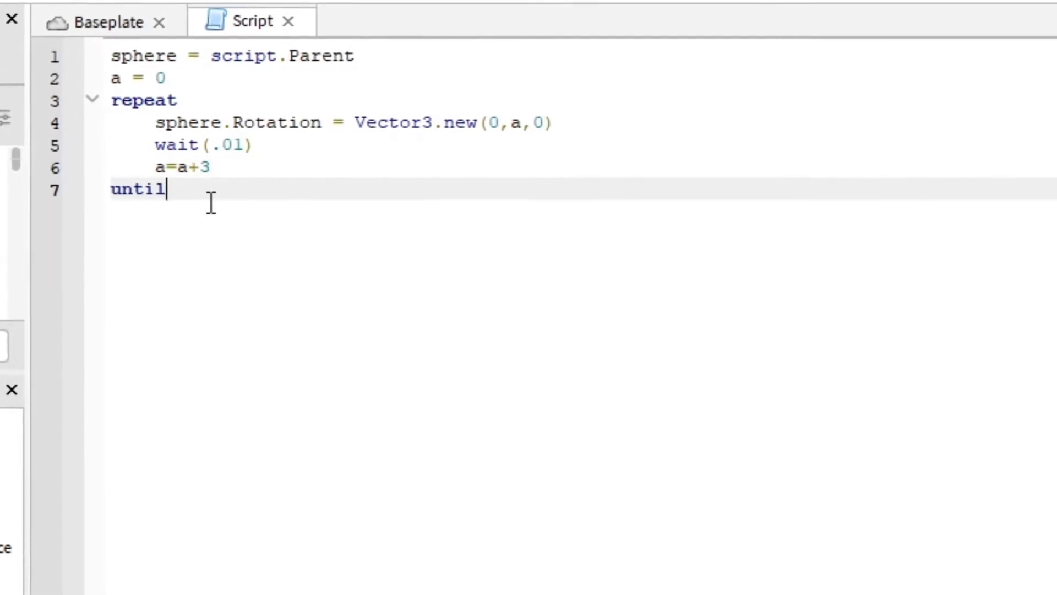
type("pigs == 1")
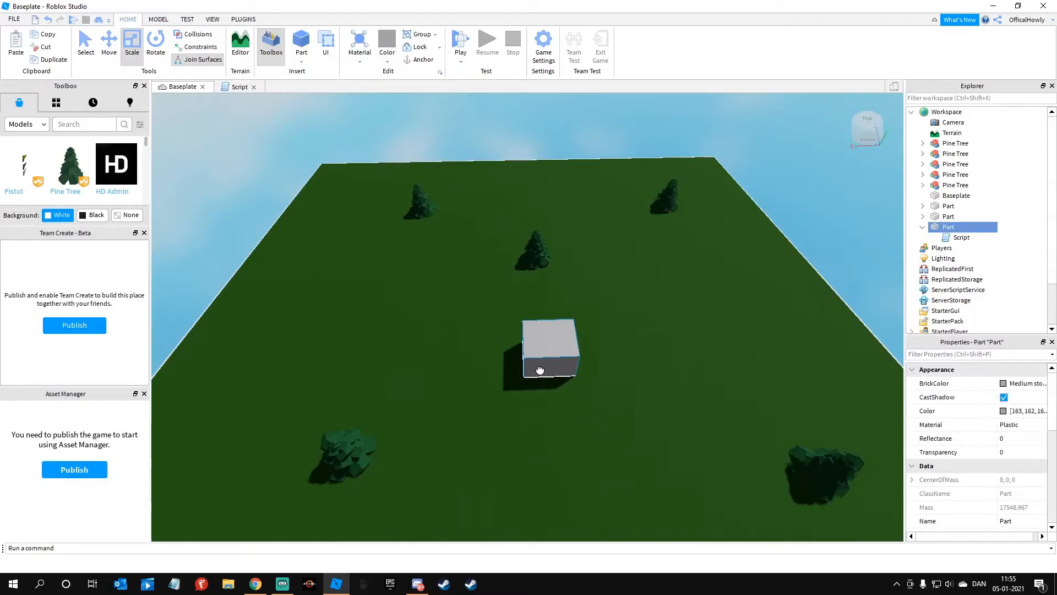
Step: Move the large block so that it rests on the green baseplate
left_click_drag(540, 370, 537, 375)
right_click_drag(558, 385, 490, 388)
scroll(530, 391, "up", 3)
left_click(531, 391)
left_click_drag(519, 280, 467, 338)
left_click(637, 357)
left_click_drag(487, 250, 453, 350)
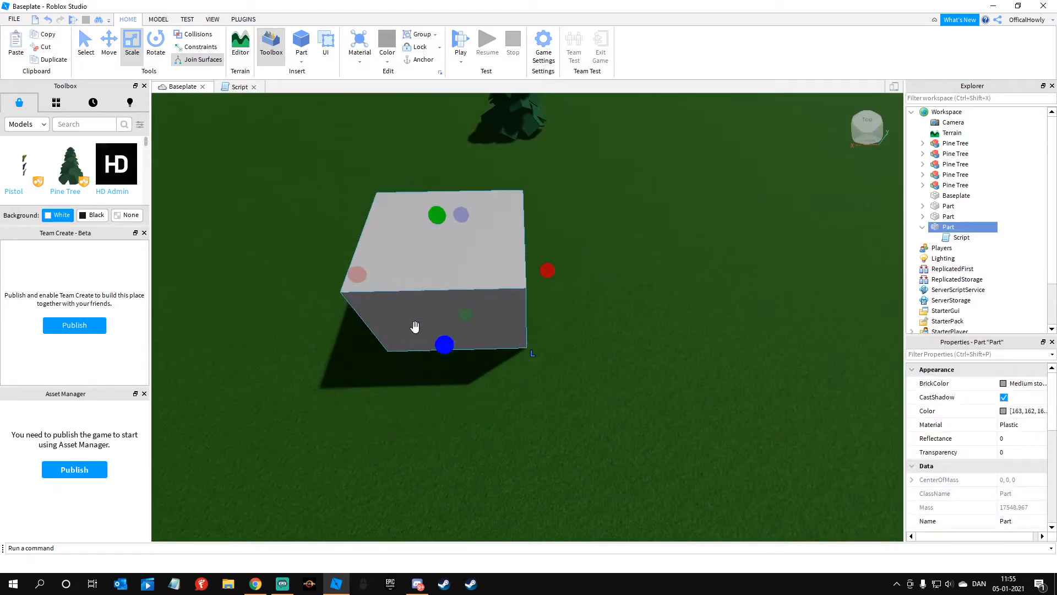
left_click(156, 18)
left_click_drag(462, 283, 467, 332)
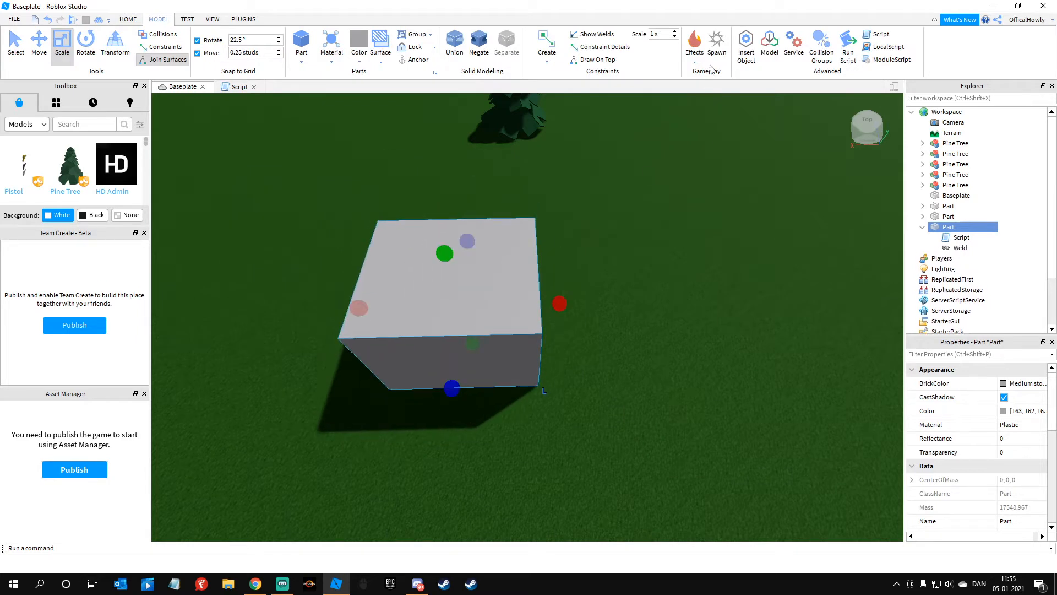
Step: Add a spawn location and place it on the upper face of the large block
left_click(717, 43)
left_click_drag(533, 329, 444, 280)
left_click(599, 274)
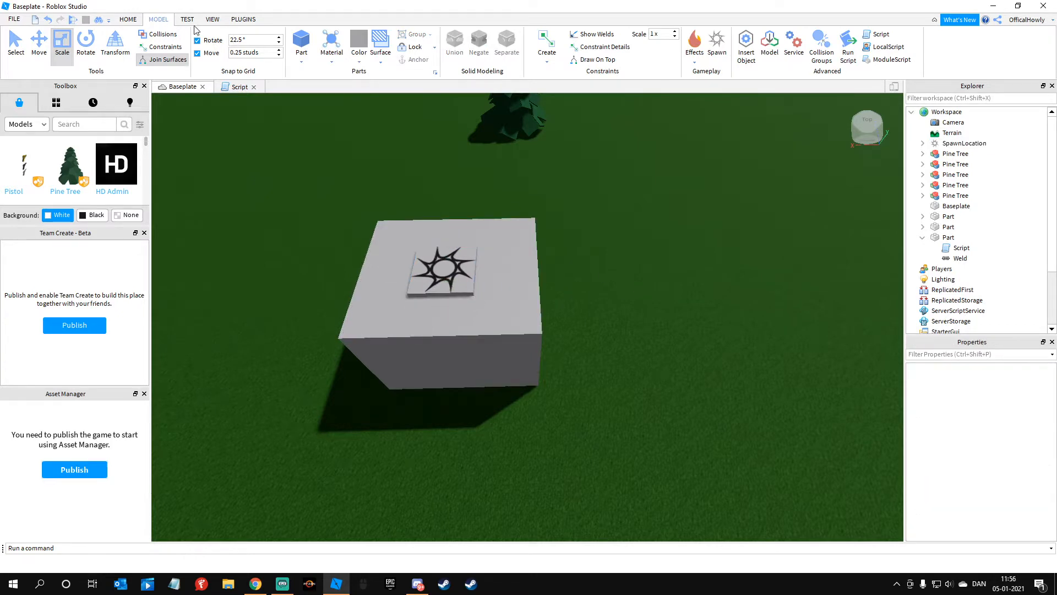
Step: Start a Local Server test with 1 Player
left_click(187, 19)
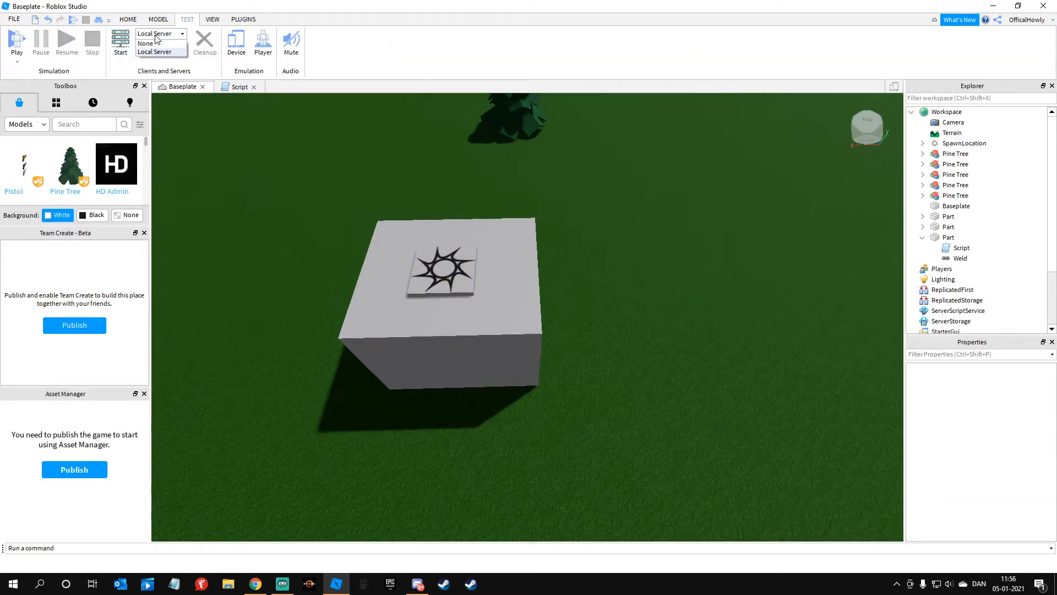
left_click(156, 46)
left_click(158, 47)
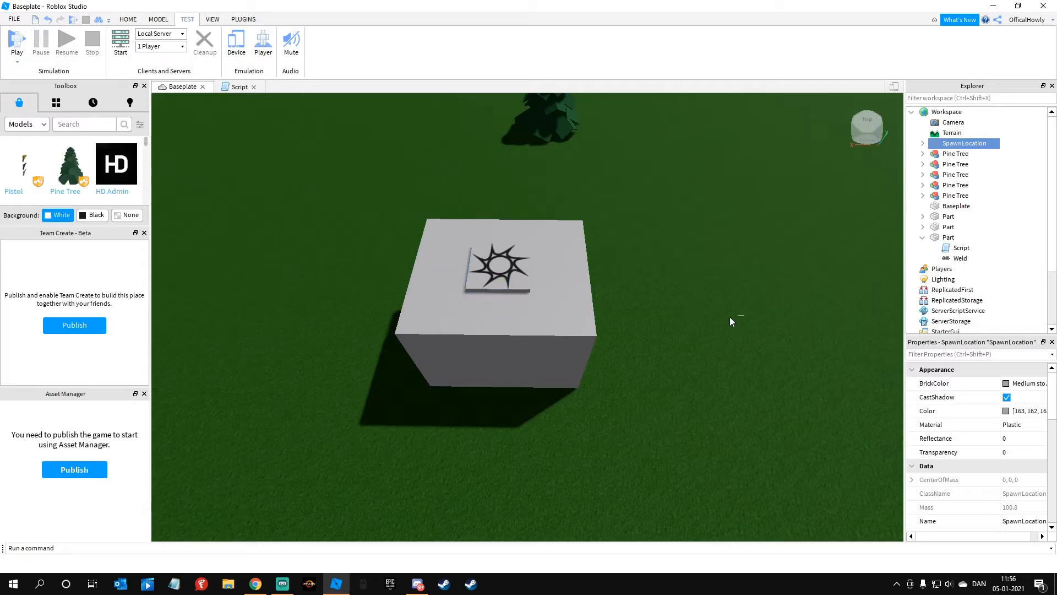
Step: Launch the local server test again with the block and spawn location in place
left_click(729, 317)
scroll(603, 241, "up", 2)
right_click_drag(559, 329, 590, 357)
key("d")
right_click_drag(385, 292, 299, 135)
key("s")
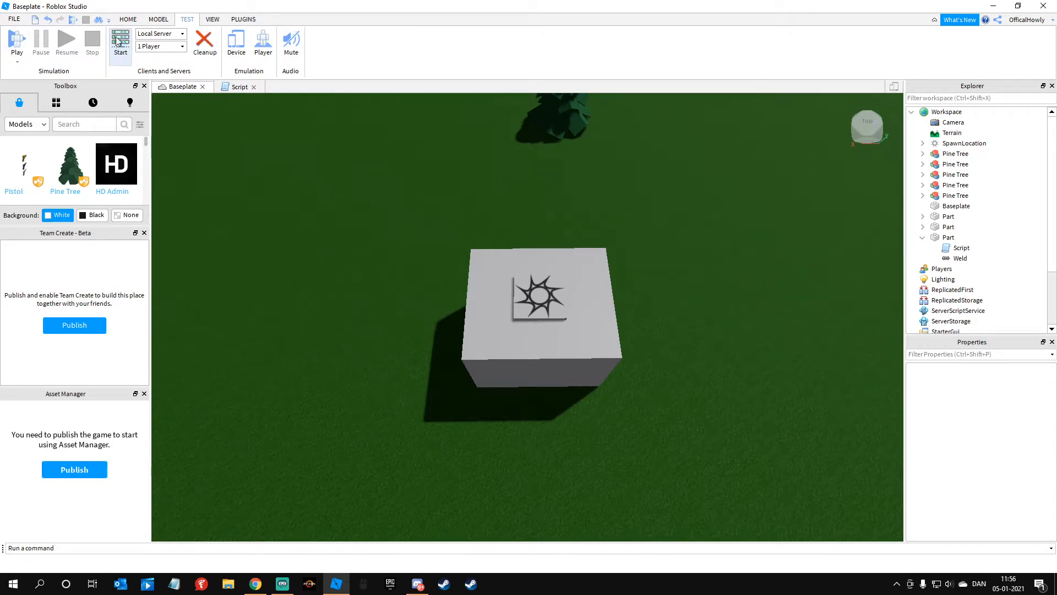
left_click(121, 42)
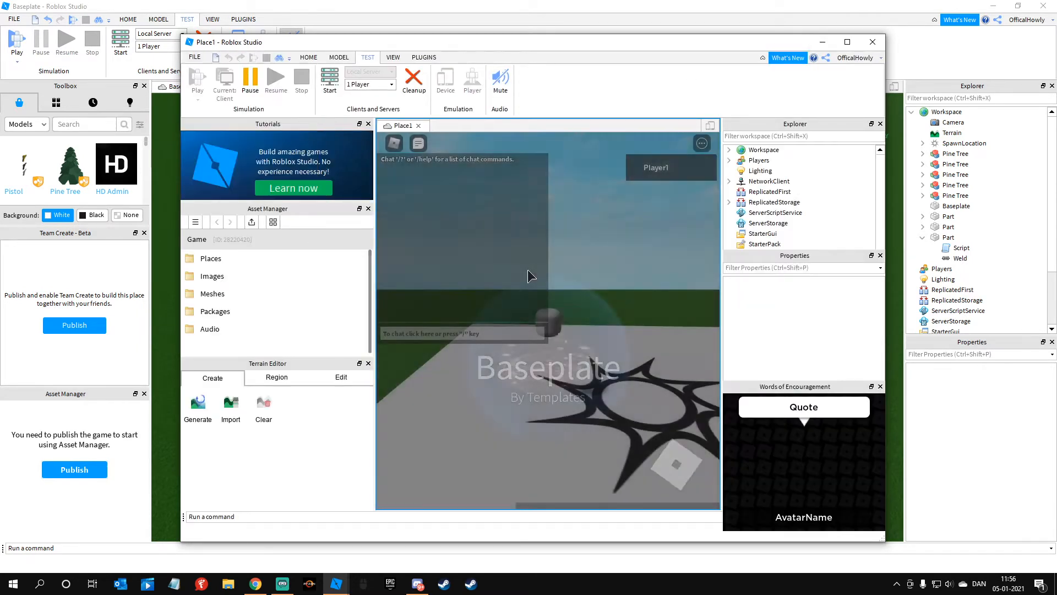
Step: Move the Place1 player window off the Server window and minimize it
scroll(619, 289, "down", 8)
right_click_drag(619, 289, 581, 283)
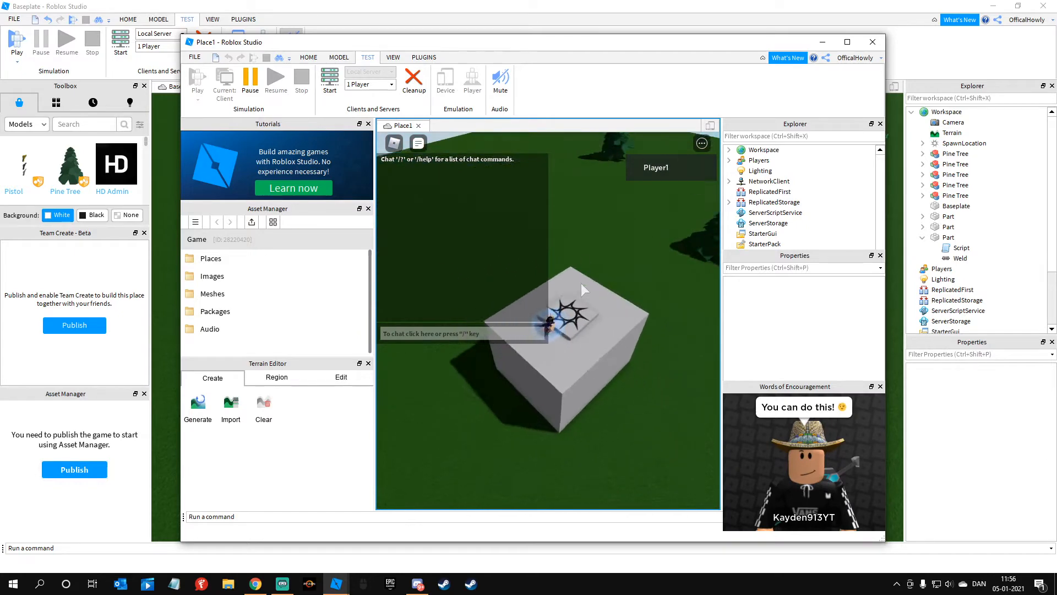
left_click_drag(500, 48, 472, 400)
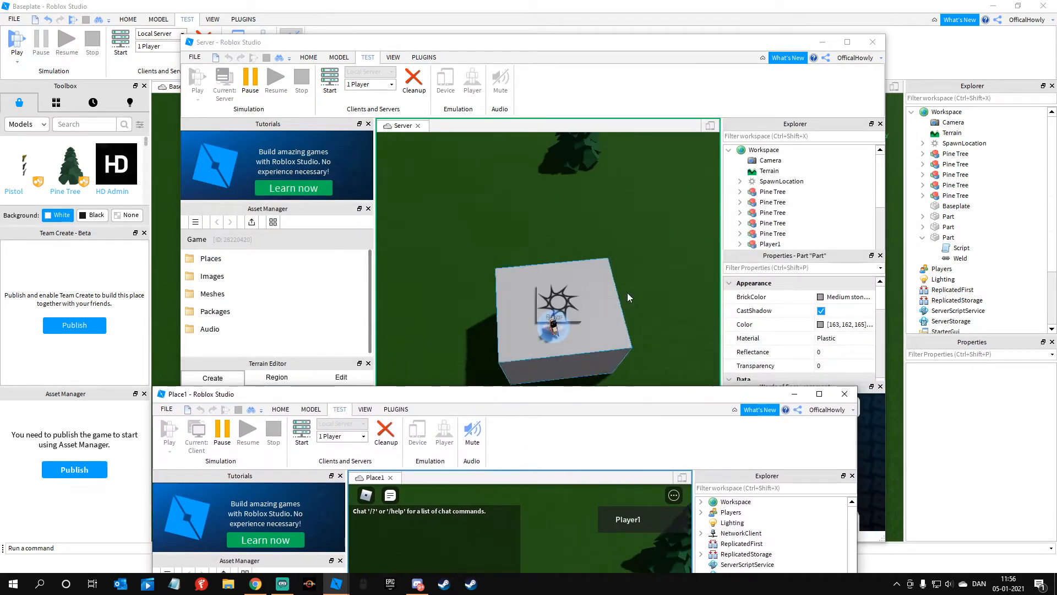
left_click(794, 394)
Step: Examine the large block and its spawn location from several sides in the running server, checking for rotation
scroll(573, 329, "up", 6)
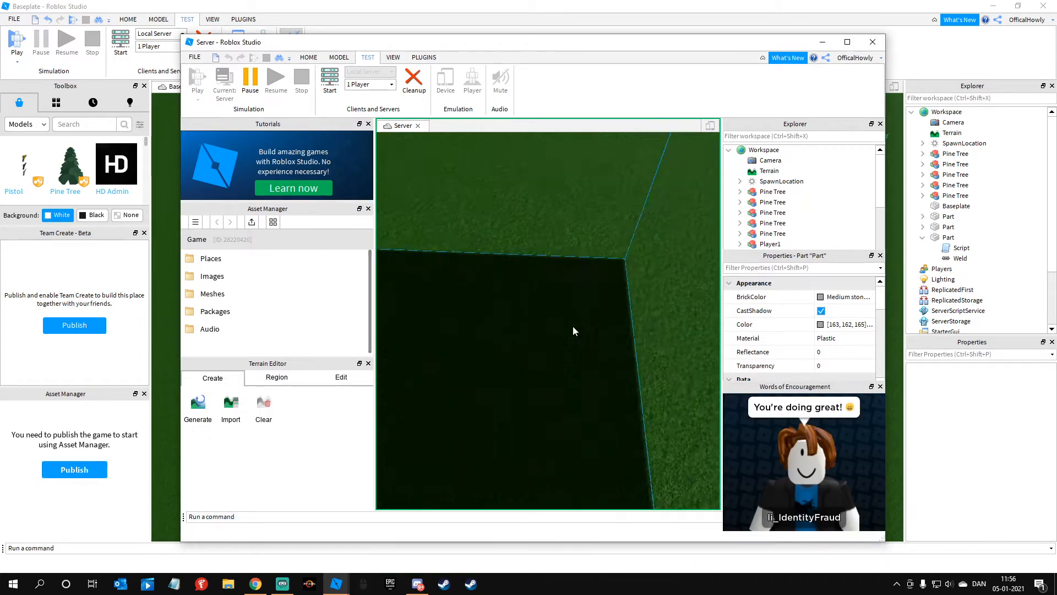
scroll(574, 326, "down", 2)
scroll(574, 326, "down", 5)
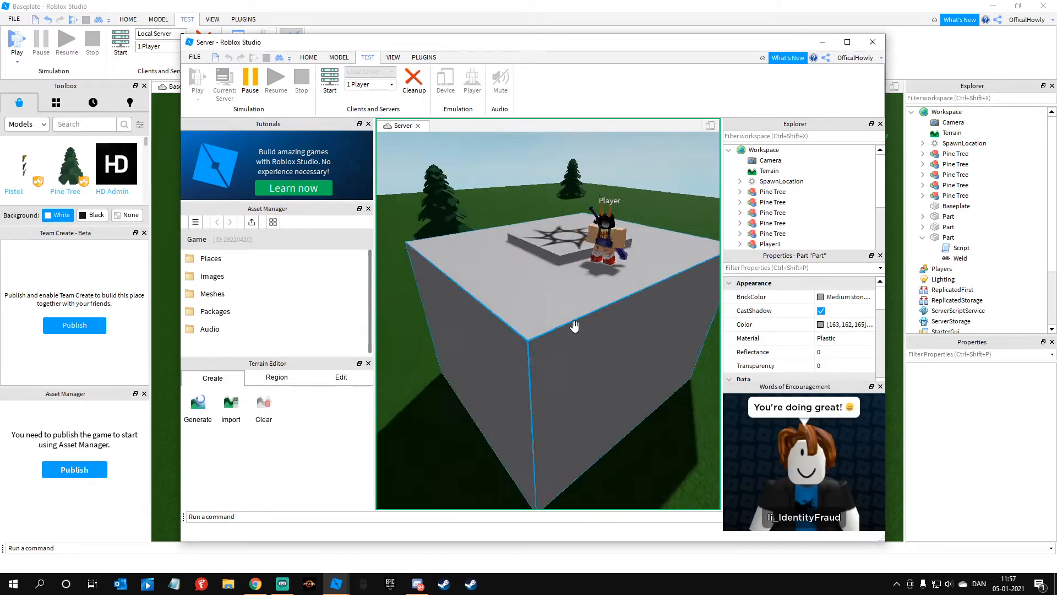
left_click_drag(637, 247, 656, 356)
scroll(644, 245, "down", 4)
left_click(579, 415)
right_click_drag(578, 415, 544, 444)
scroll(583, 415, "up", 3)
left_click_drag(574, 255, 583, 260)
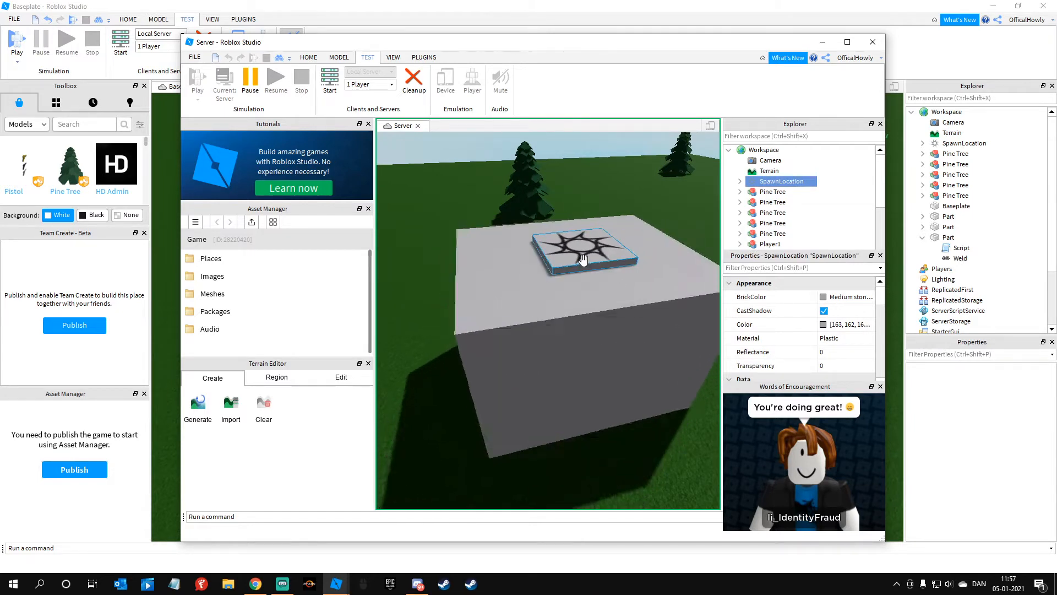
scroll(463, 406, "down", 3)
left_click(501, 449)
right_click_drag(501, 450, 540, 372)
scroll(518, 373, "up", 2)
left_click_drag(480, 376, 509, 396)
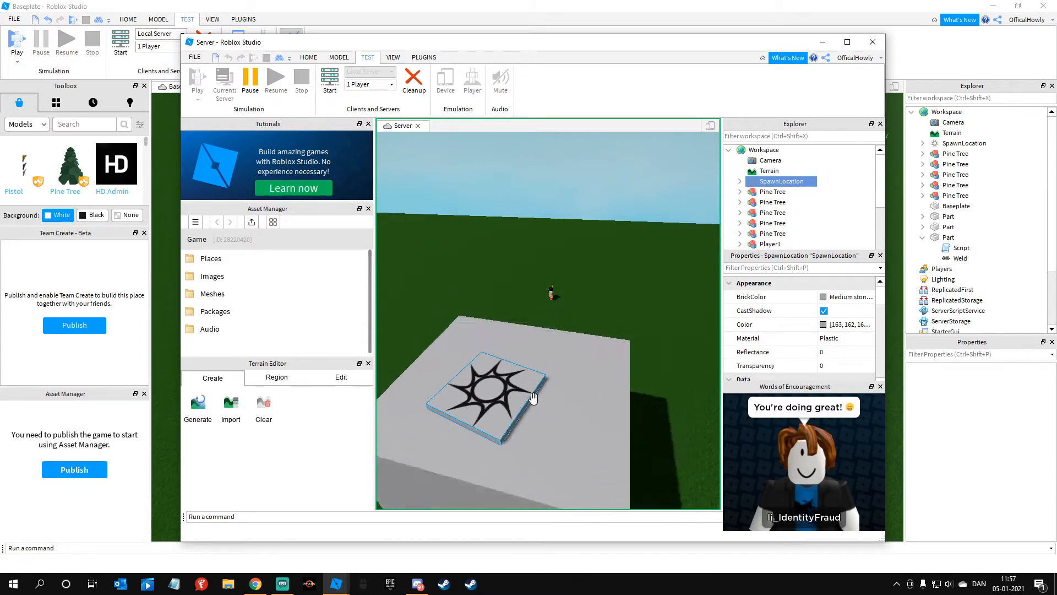
Step: Look over the pine trees around the block in the running server, and close the server test
left_click(525, 284)
right_click_drag(526, 284, 525, 284)
scroll(502, 302, "down", 4)
key("d")
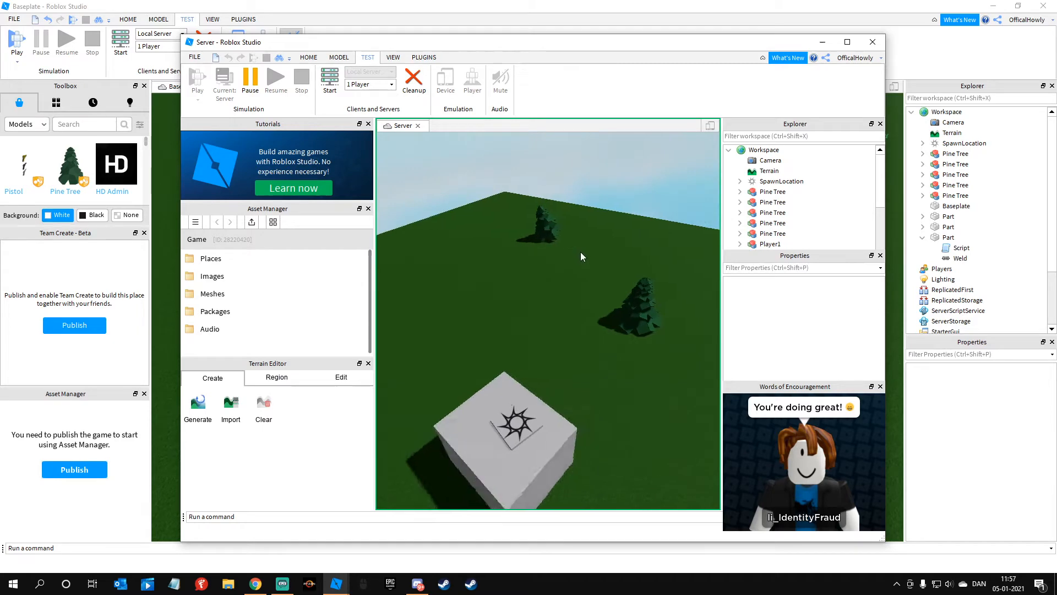
right_click_drag(552, 237, 535, 237)
key("d")
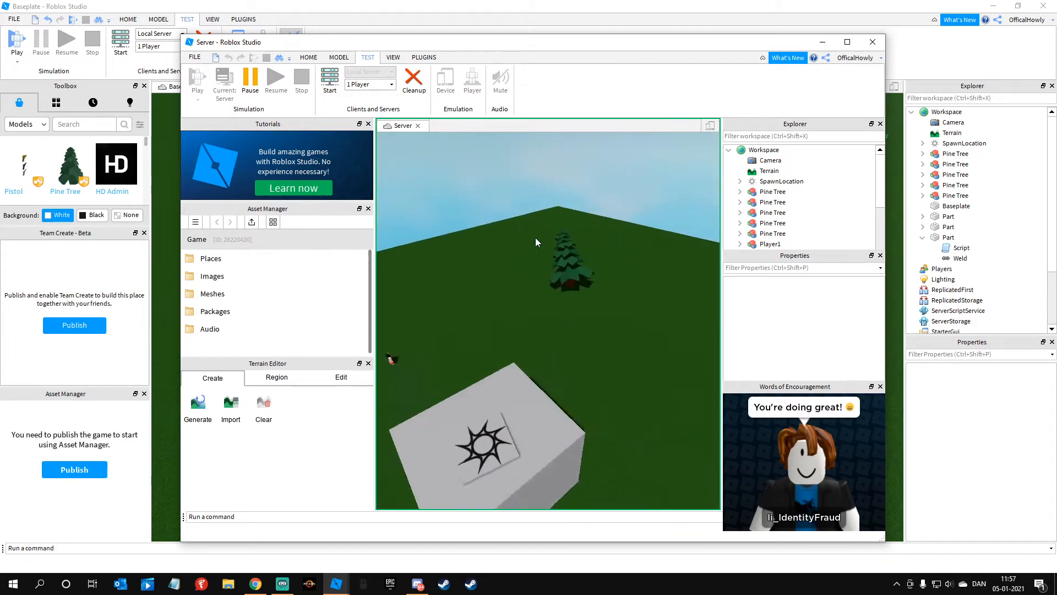
left_click_drag(535, 236, 584, 282)
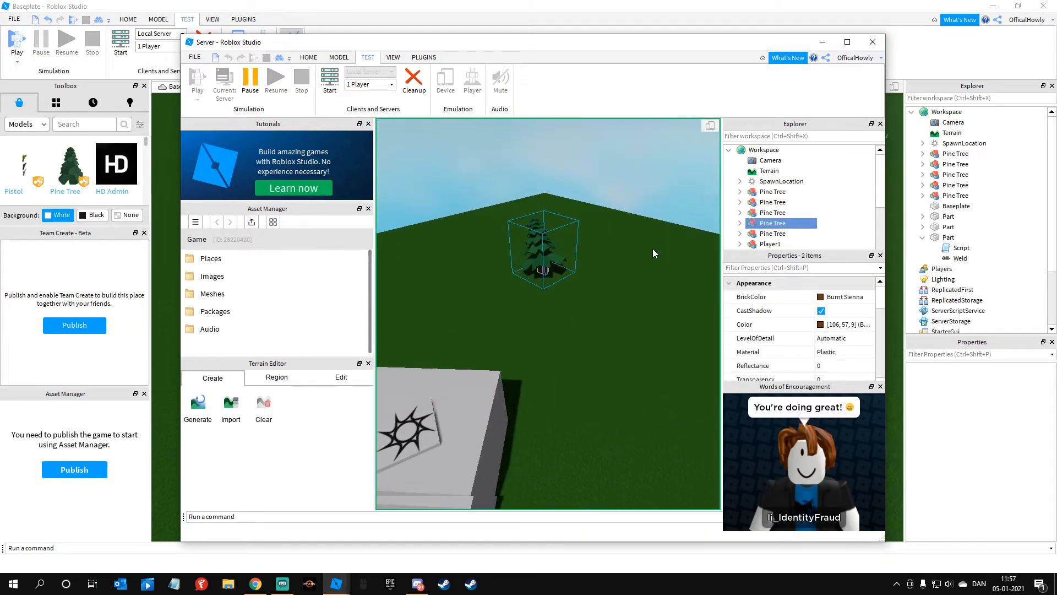
left_click(870, 43)
Step: Copy all the rotation code from the large block's script
left_click(479, 382)
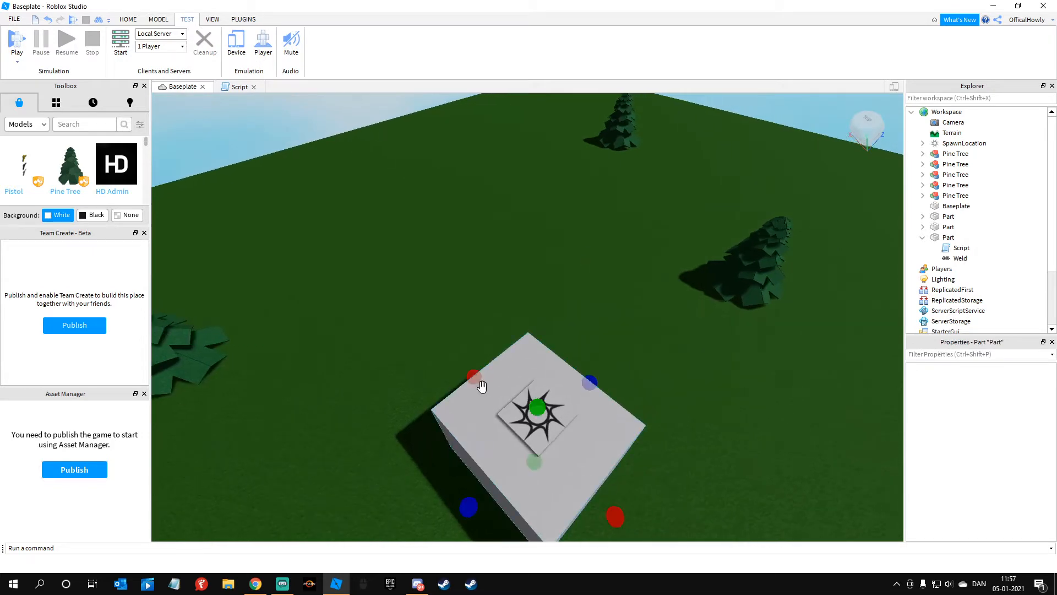
left_click(240, 87)
left_click_drag(251, 154, 164, 98)
key("ctrl+c")
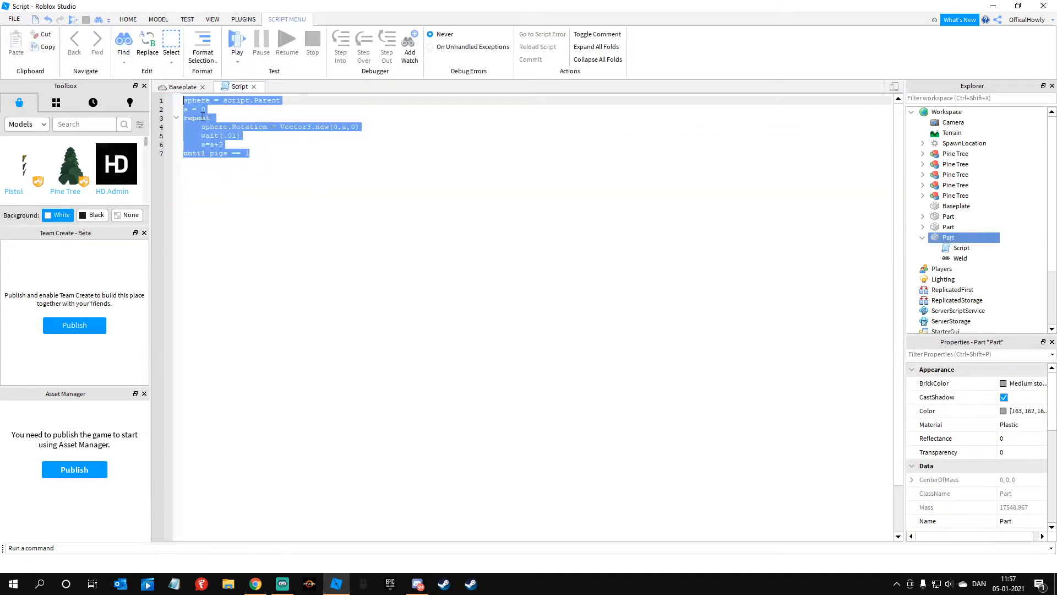
Step: Insert a script into the pine tree nearest the block and replace its contents with the copied rotation code
left_click(191, 89)
left_click(470, 260)
right_click_drag(470, 260, 580, 219)
key("d")
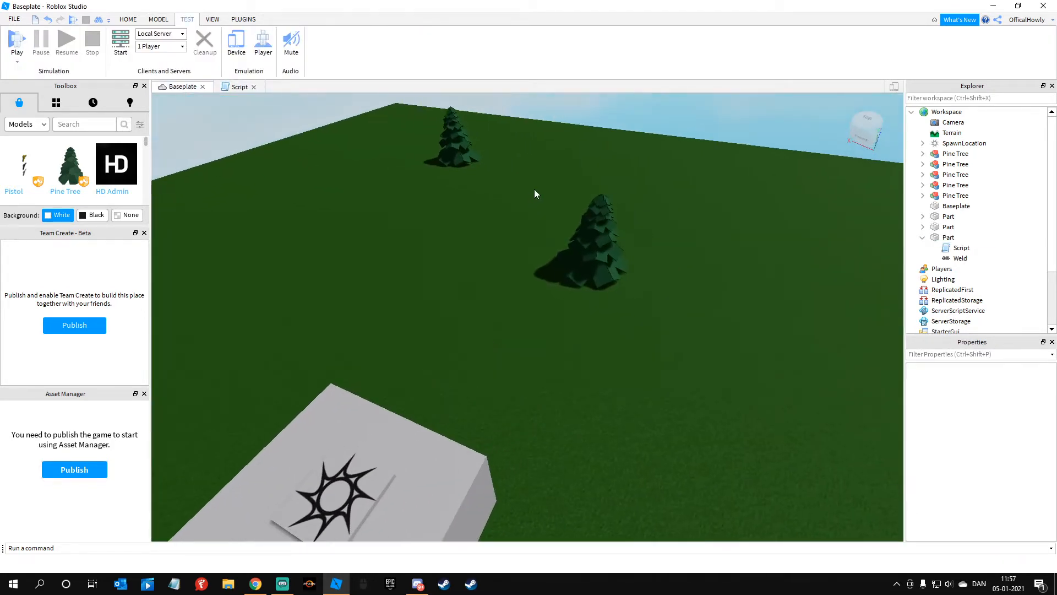
left_click_drag(534, 190, 662, 285)
left_click(976, 196)
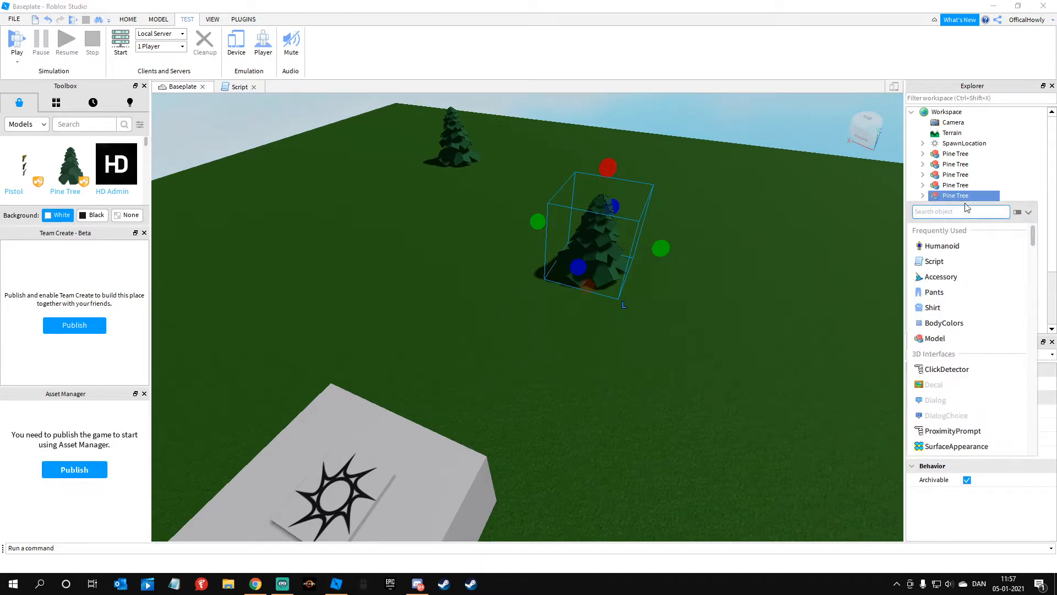
left_click(934, 261)
key("ctrl+a")
key("ctrl+v")
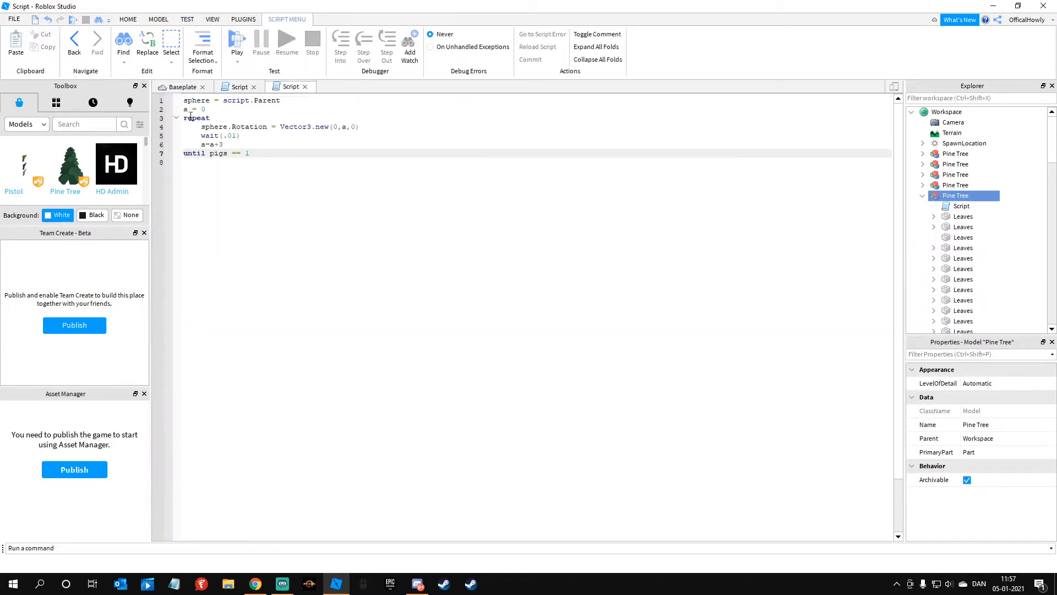
Step: Select all the pine trees together with the block and spawn location, and anchor them
left_click(182, 87)
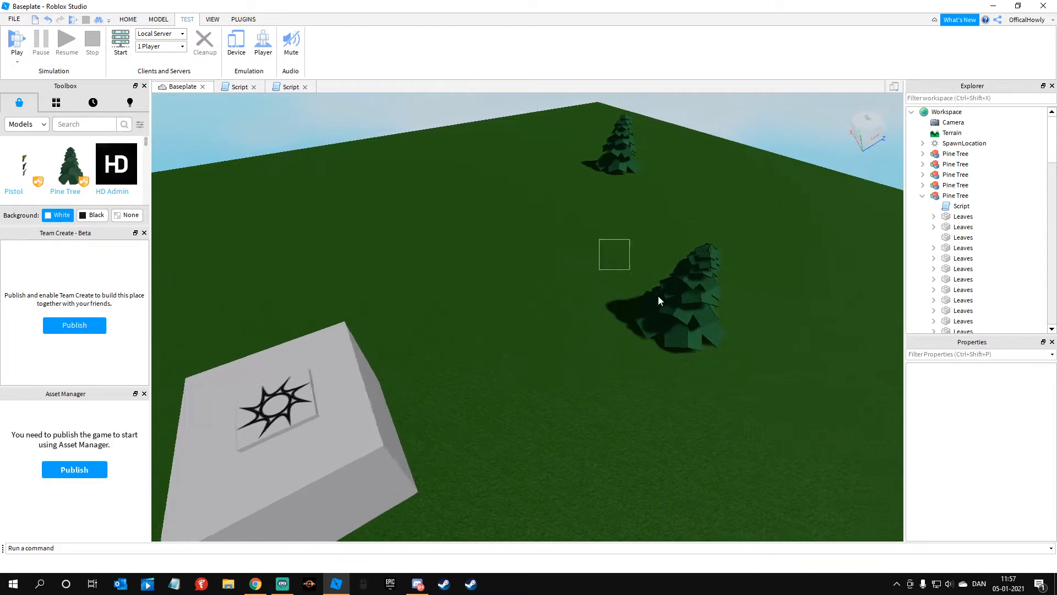
left_click(385, 223)
key("s")
right_click_drag(287, 266, 300, 271)
left_click_drag(300, 272, 497, 378)
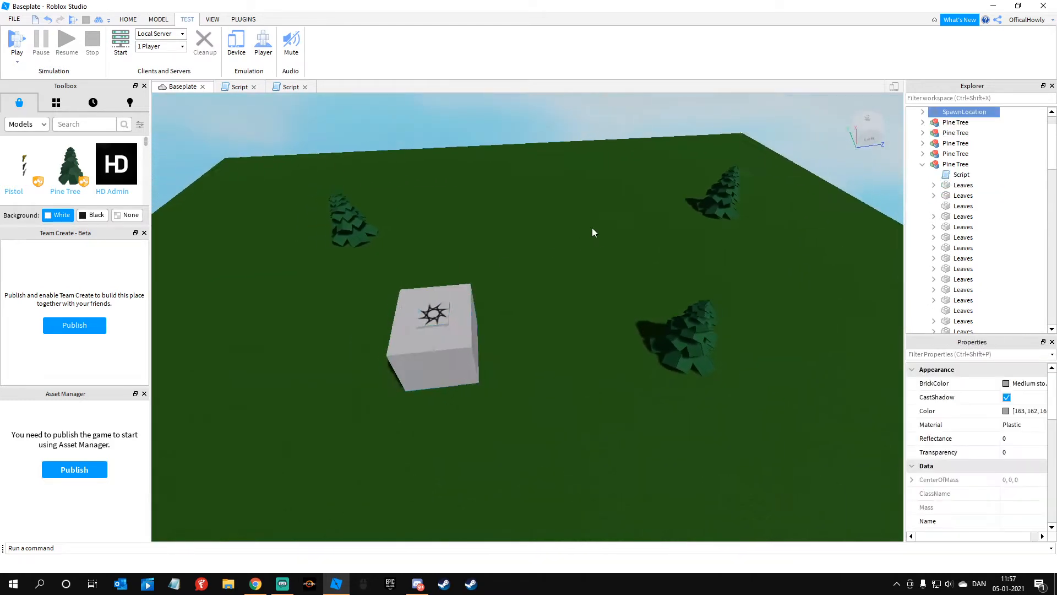
left_click(597, 236)
scroll(408, 222, "down", 3)
left_click_drag(409, 221, 825, 441)
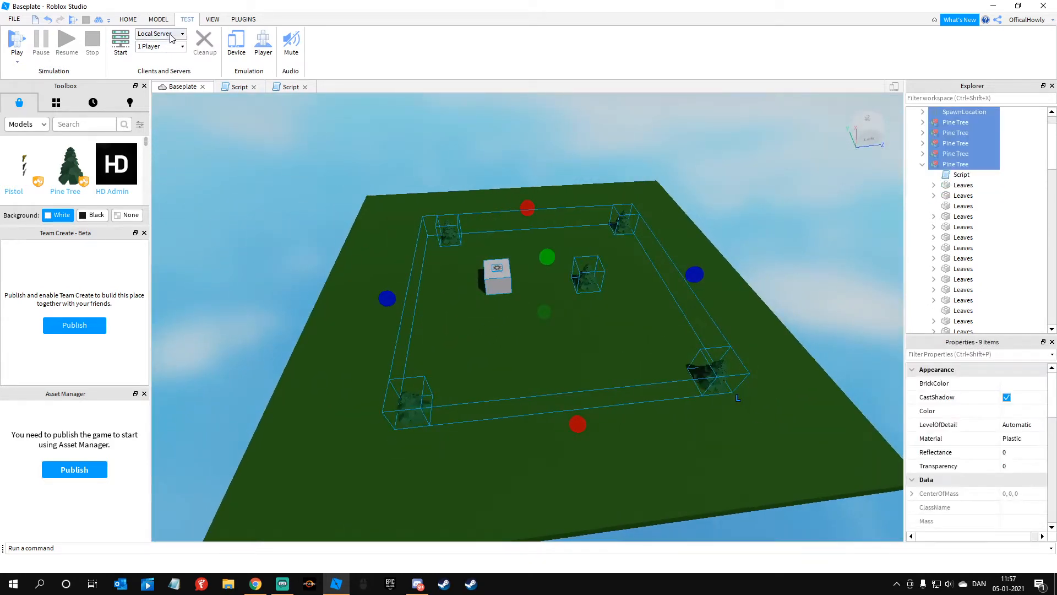
left_click(158, 19)
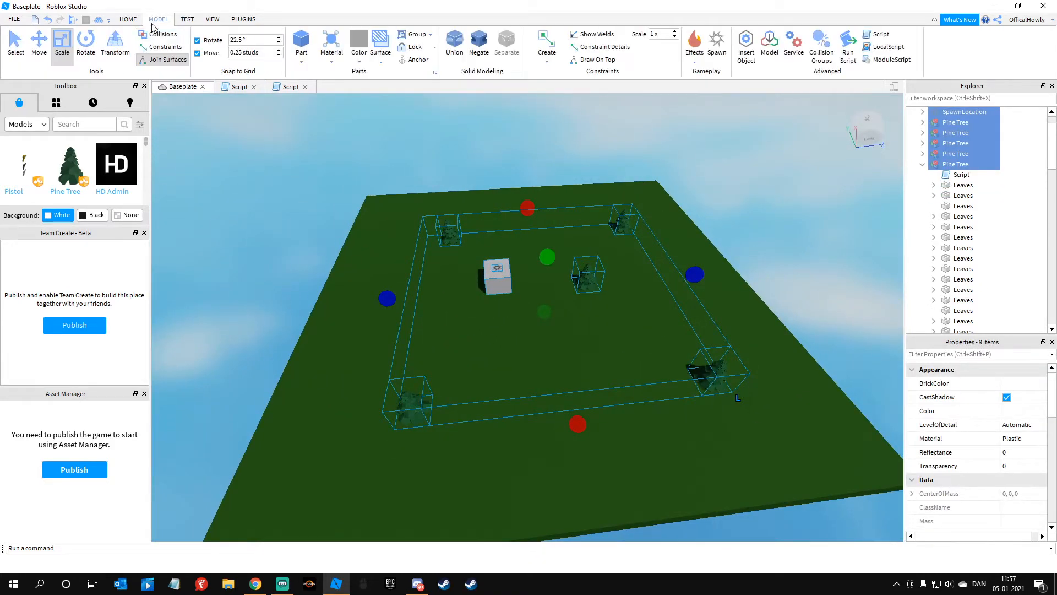
left_click(343, 181)
Step: Run the local server test again and select the scripted pine tree beside the block
left_click(187, 19)
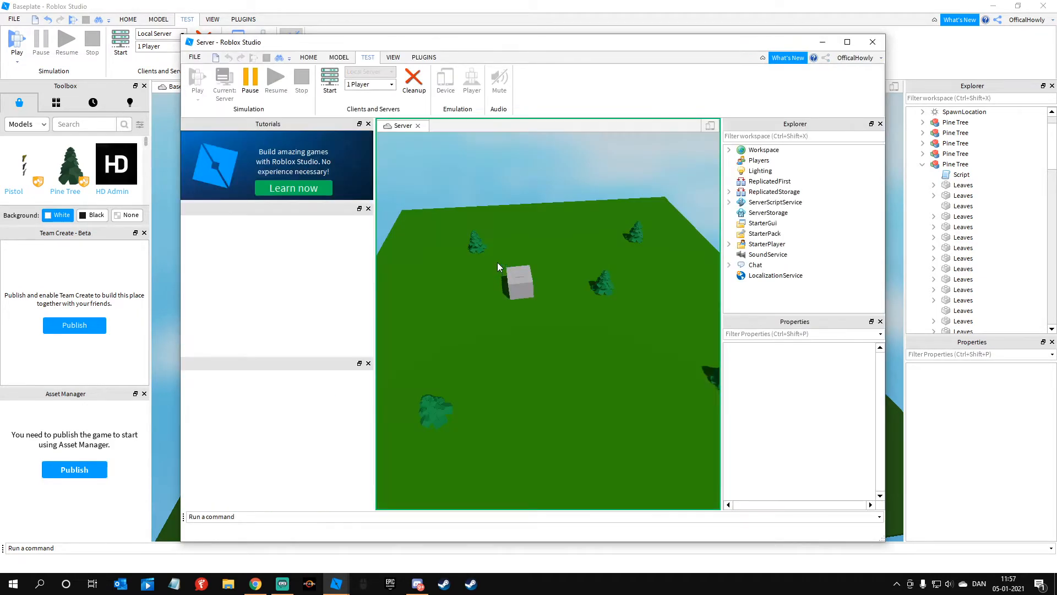
scroll(500, 260, "up", 4)
right_click_drag(500, 260, 724, 278)
left_click(533, 264)
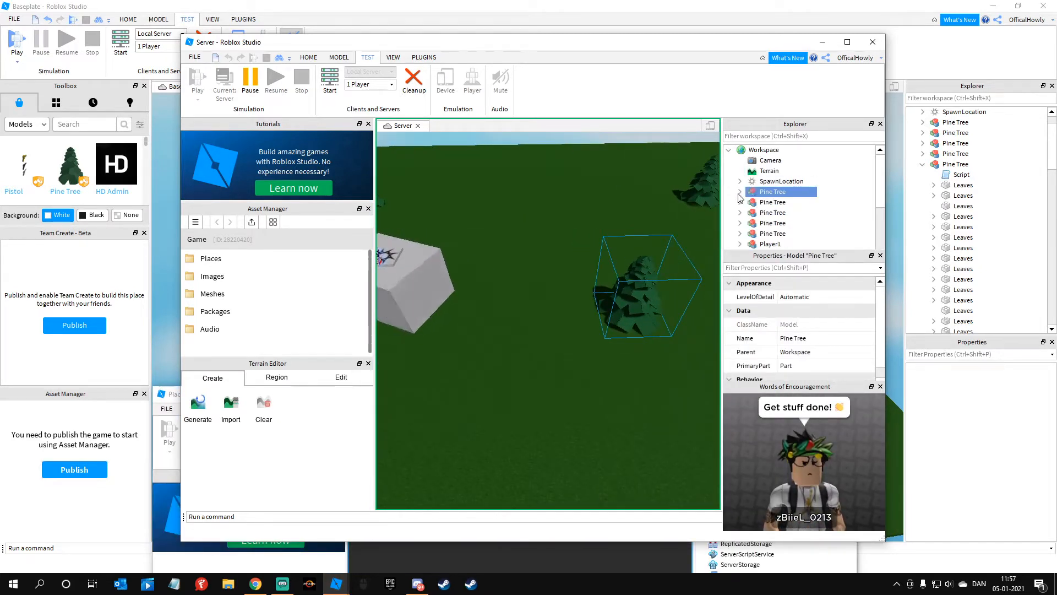
Step: Review the pine tree's script in the running server and examine that tree up close for rotation
double_click(773, 202)
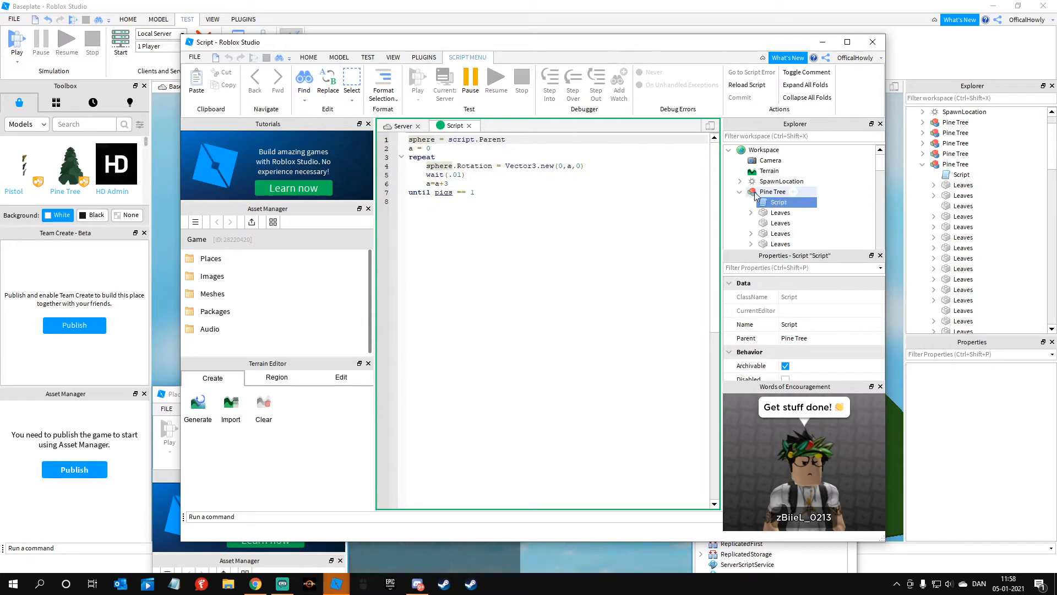
left_click(405, 126)
scroll(589, 252, "up", 10)
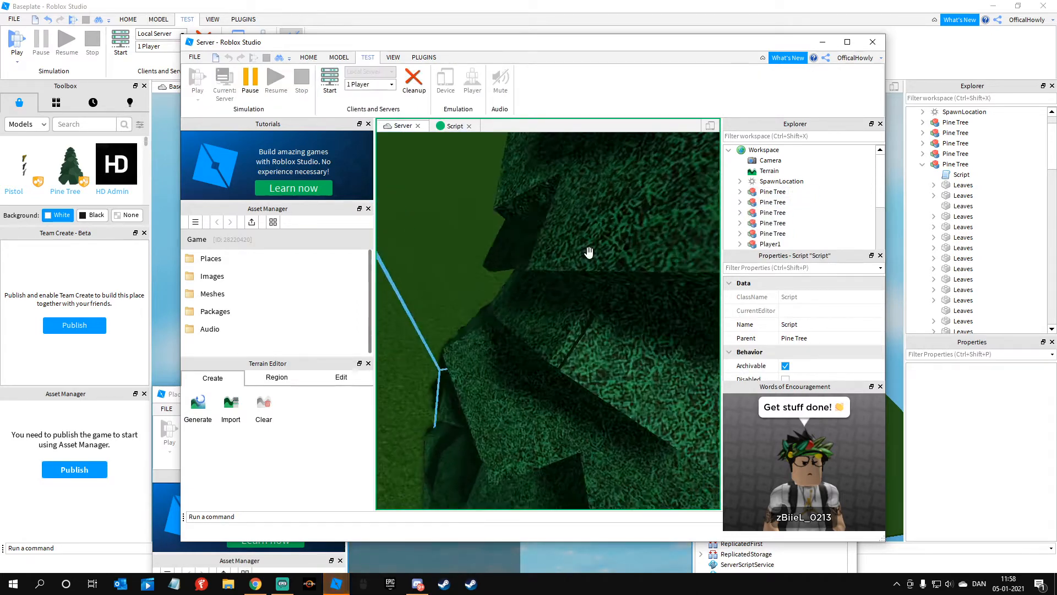
scroll(589, 252, "up", 10)
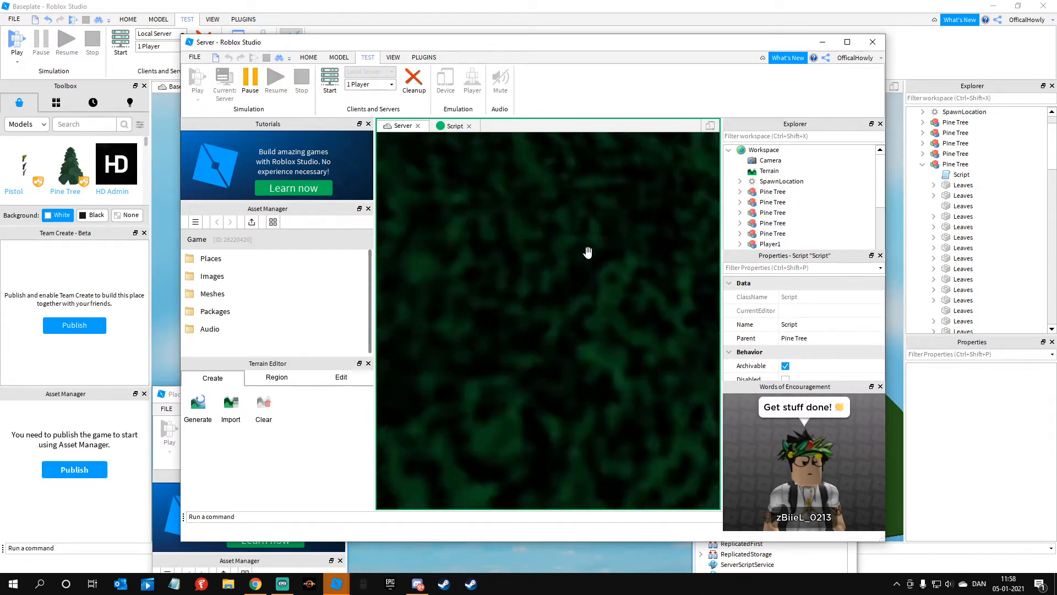
scroll(589, 252, "up", 8)
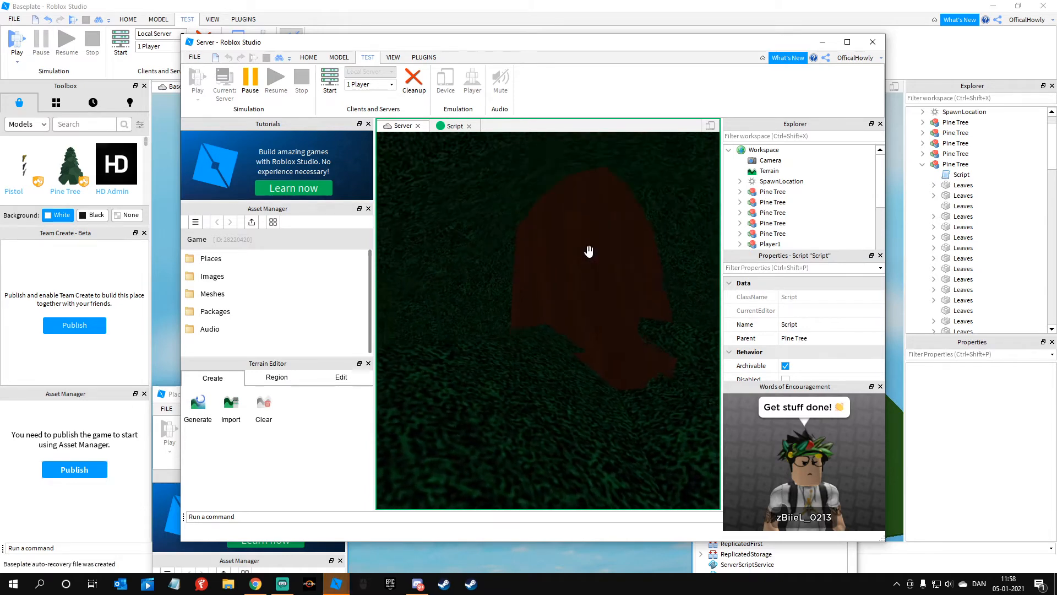
left_click(521, 287)
scroll(523, 289, "down", 8)
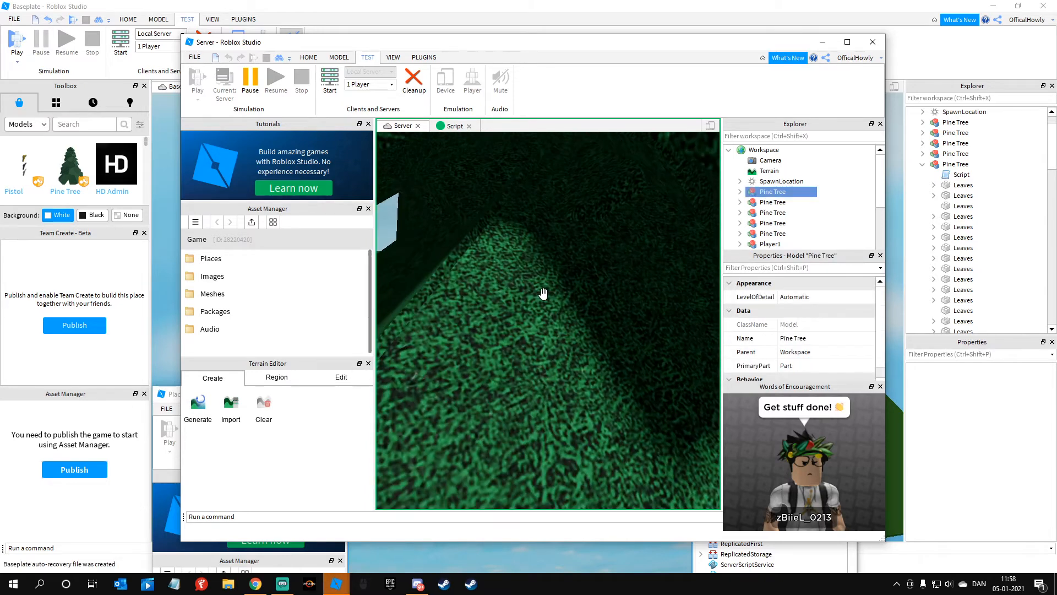
scroll(543, 293, "down", 10)
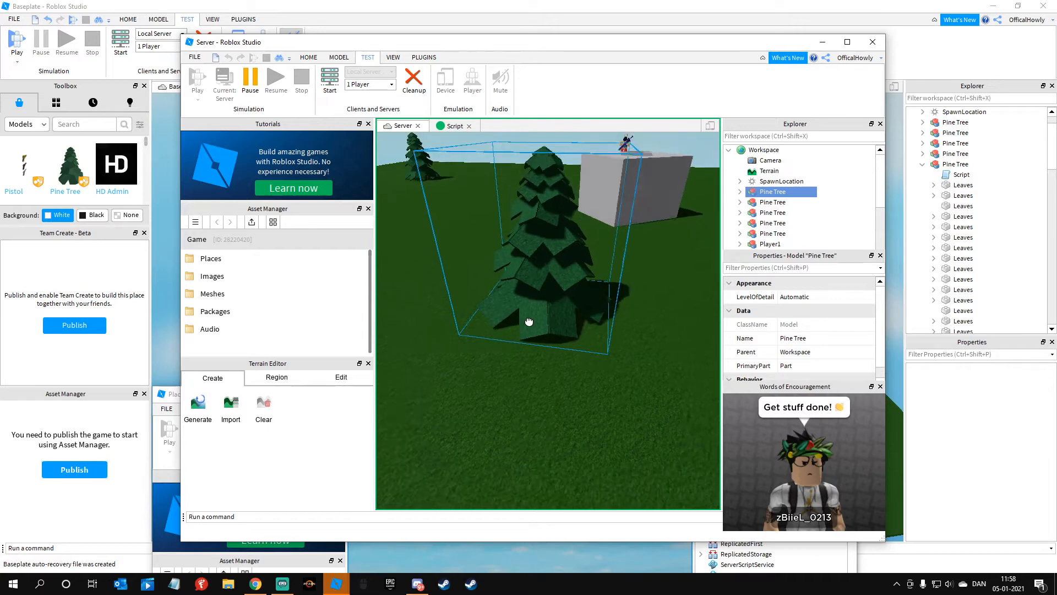
Step: Look around the running scene and inspect another pine tree and its leaf parts
mouse_move(534, 342)
right_mouse_down()
mouse_move(550, 366)
mouse_move(554, 338)
right_mouse_up()
key("a")
left_click_drag(465, 325, 634, 261)
right_click_drag(633, 260, 621, 351)
left_click_drag(621, 351, 663, 292)
right_click_drag(663, 292, 557, 300)
key("a")
left_click_drag(557, 299, 608, 370)
right_click_drag(520, 350, 536, 286)
left_click_drag(507, 251, 465, 234)
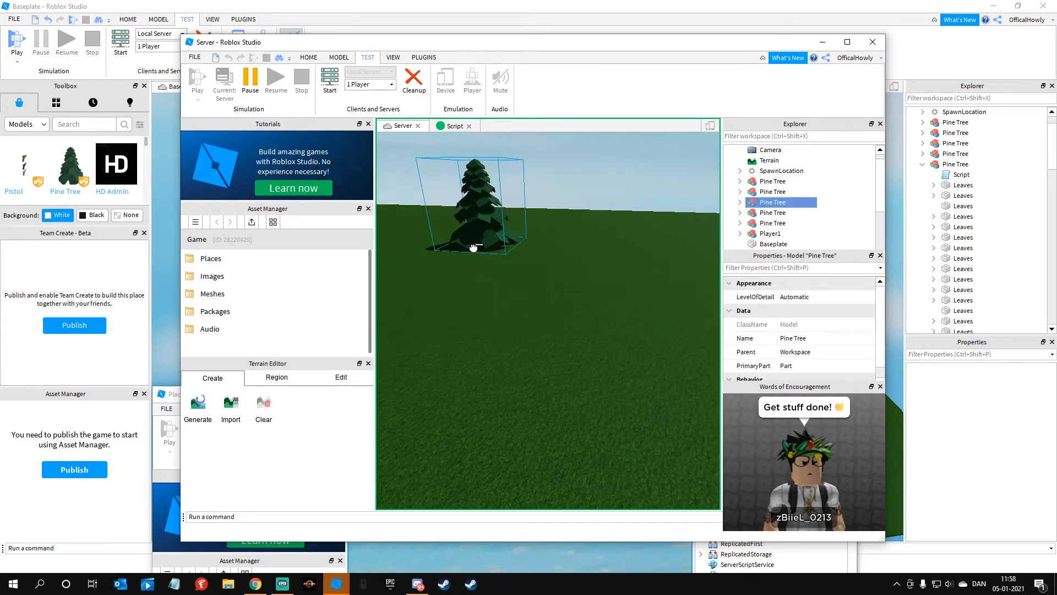
left_click(524, 283)
right_click_drag(524, 282, 522, 283)
key("w")
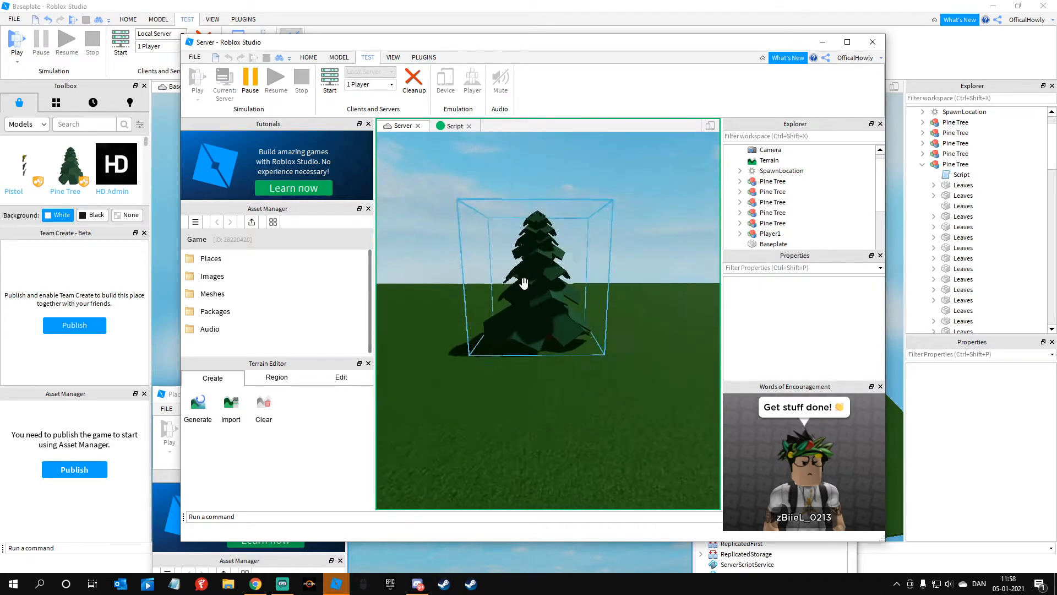
left_click_drag(428, 242, 614, 331)
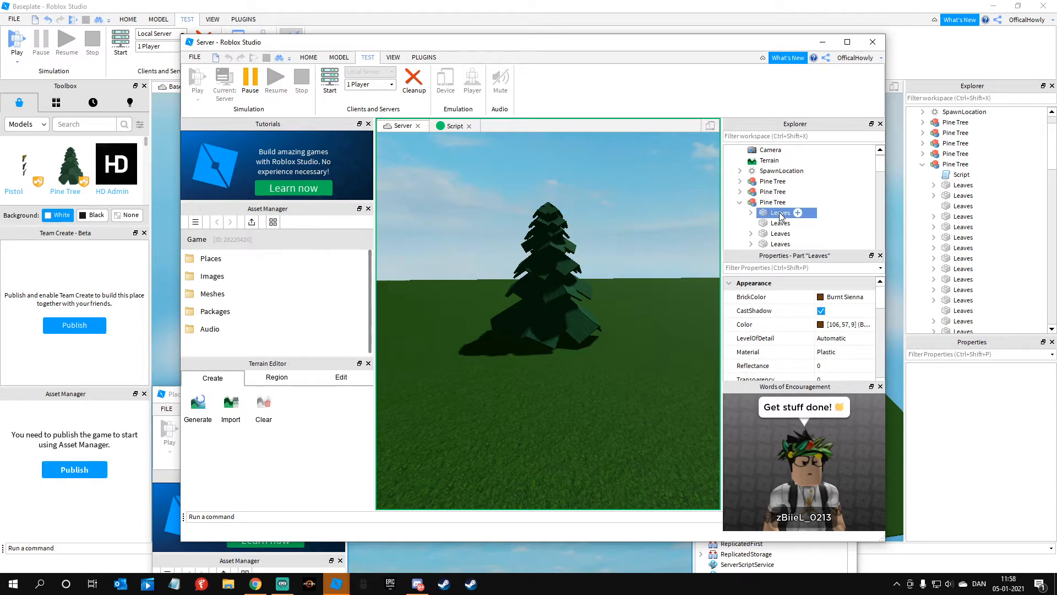
Step: Try adding a new script to the pine tree in the running server and return to its scene view
left_click(793, 203)
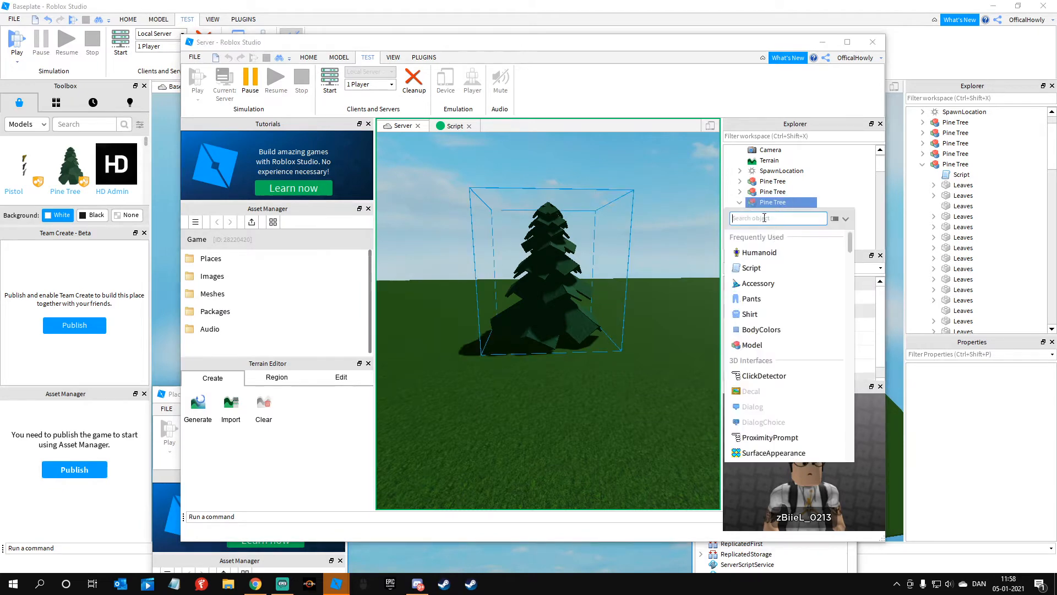
left_click(752, 268)
left_click(402, 127)
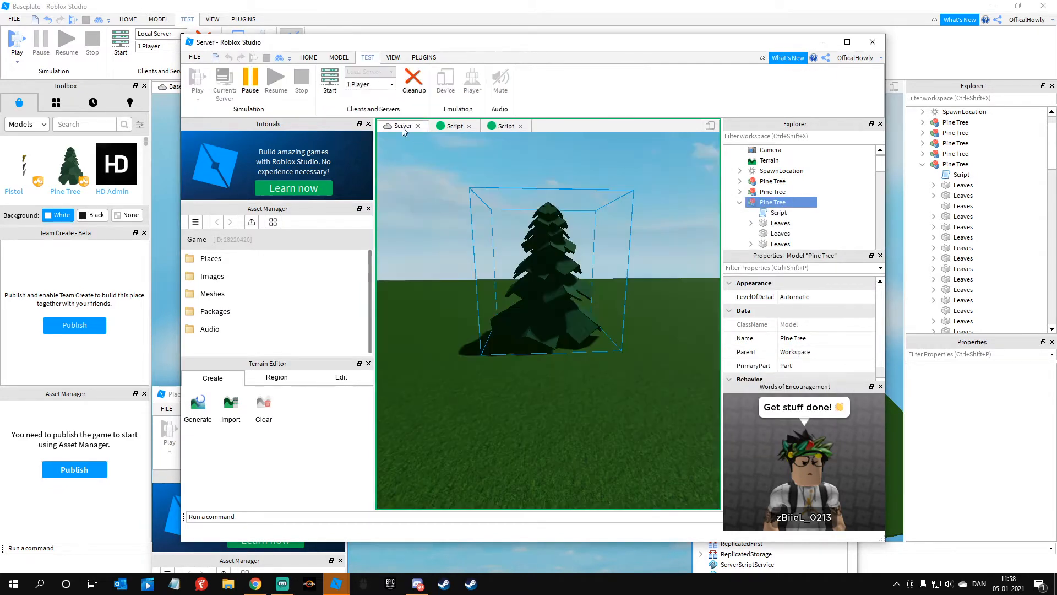
left_click(445, 251)
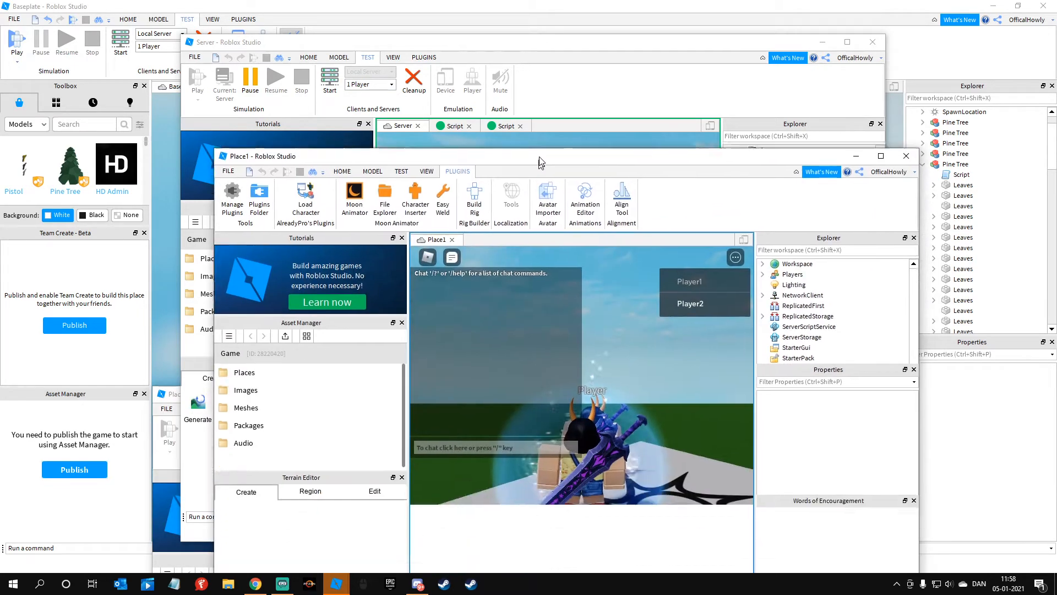
Step: Look over the pine tree in the running scene and close the test windows
left_click_drag(539, 157, 538, 67)
right_click_drag(640, 288, 639, 286)
scroll(639, 288, "down", 8)
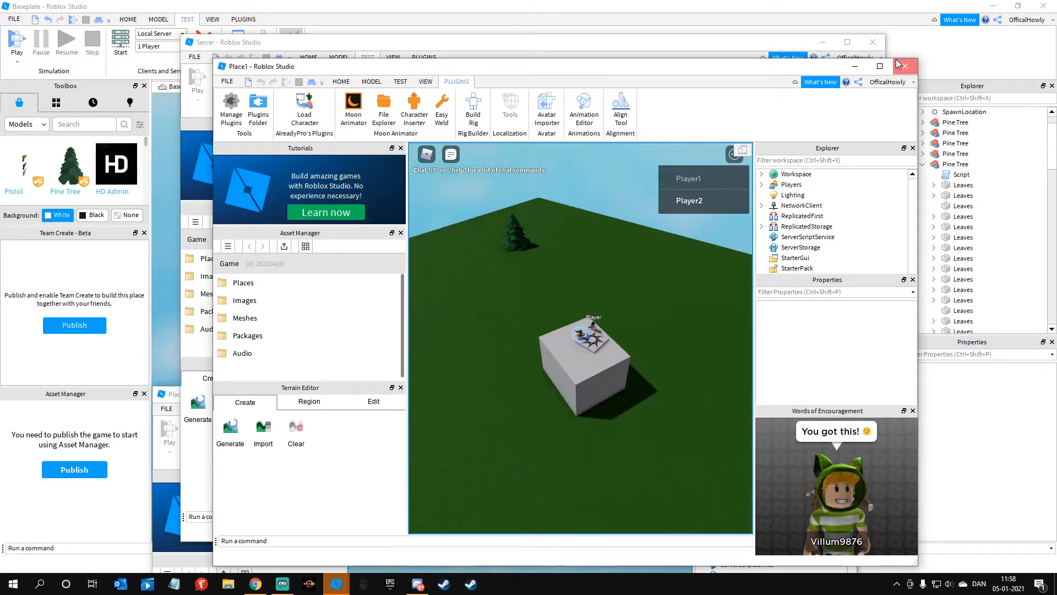
left_click(897, 65)
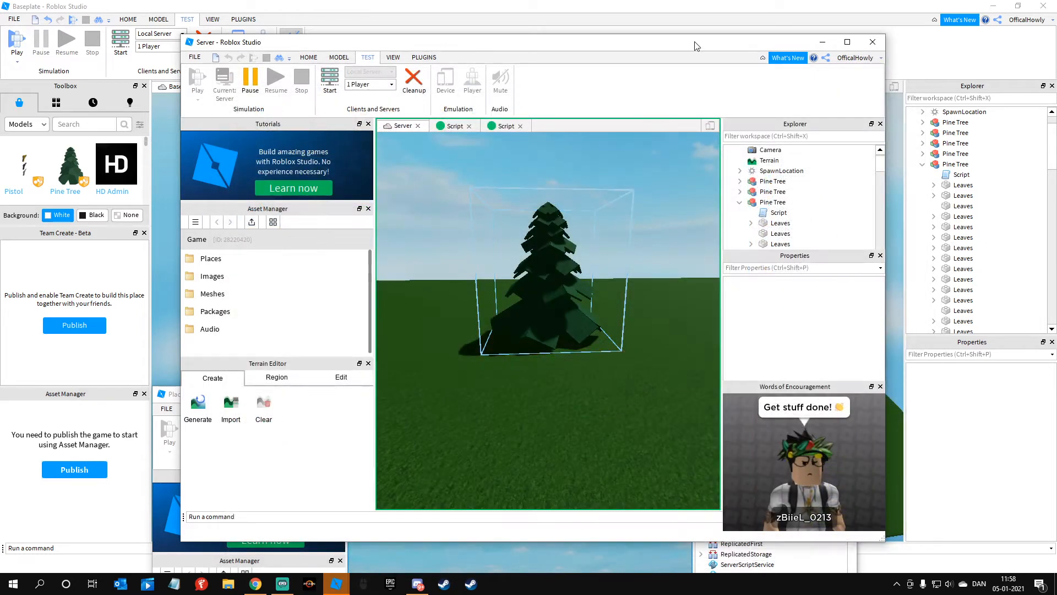
left_click_drag(698, 47, 649, 193)
left_click(823, 191)
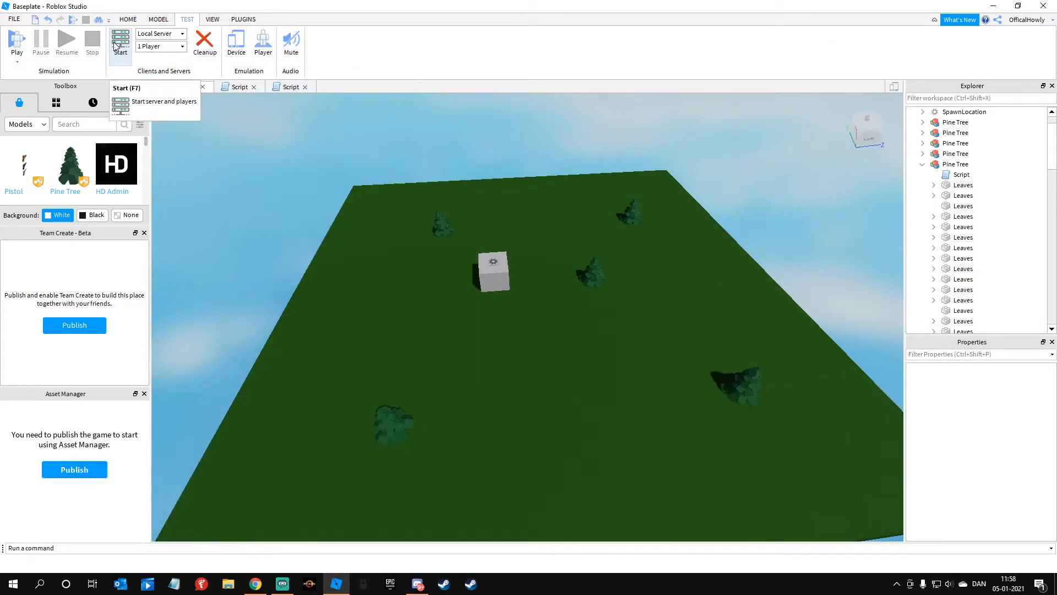
Step: Run the local server test again and bring the block with the spawn location into close view
left_click(121, 43)
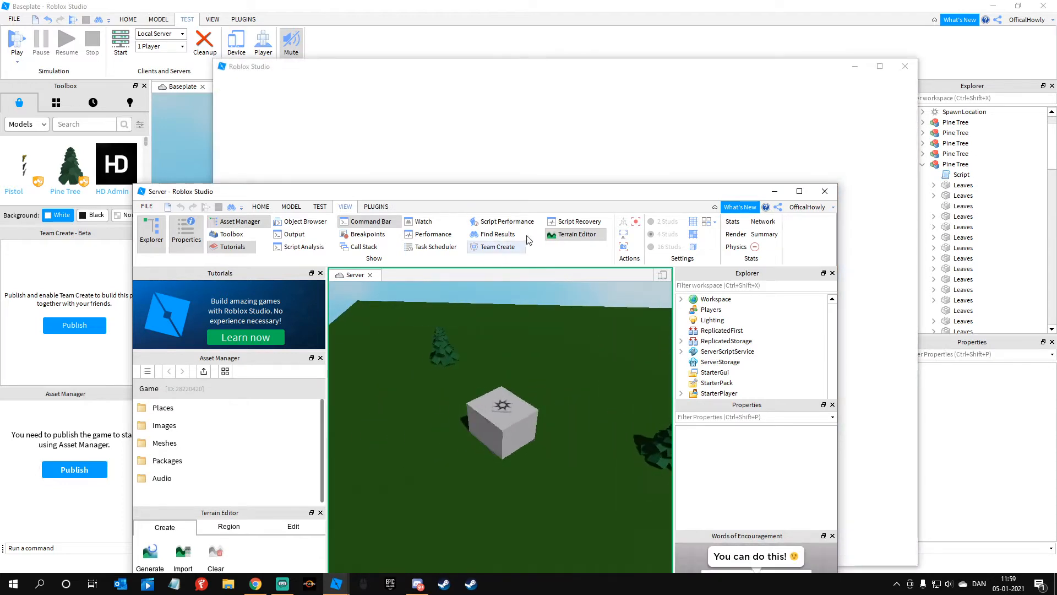
scroll(521, 359, "up", 5)
right_click_drag(521, 359, 567, 358)
scroll(583, 357, "down", 2)
left_click(588, 279)
left_click(552, 312)
right_click_drag(552, 311, 535, 423)
scroll(571, 337, "up", 4)
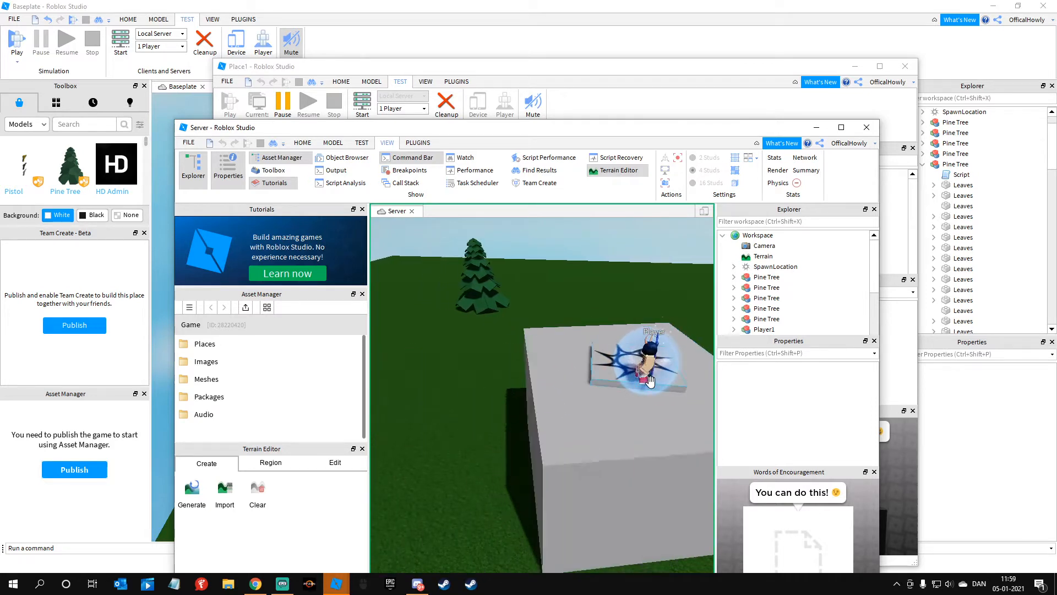
Step: Select the player character on the spawn location to watch how it behaves, and close the server test
left_click(642, 357)
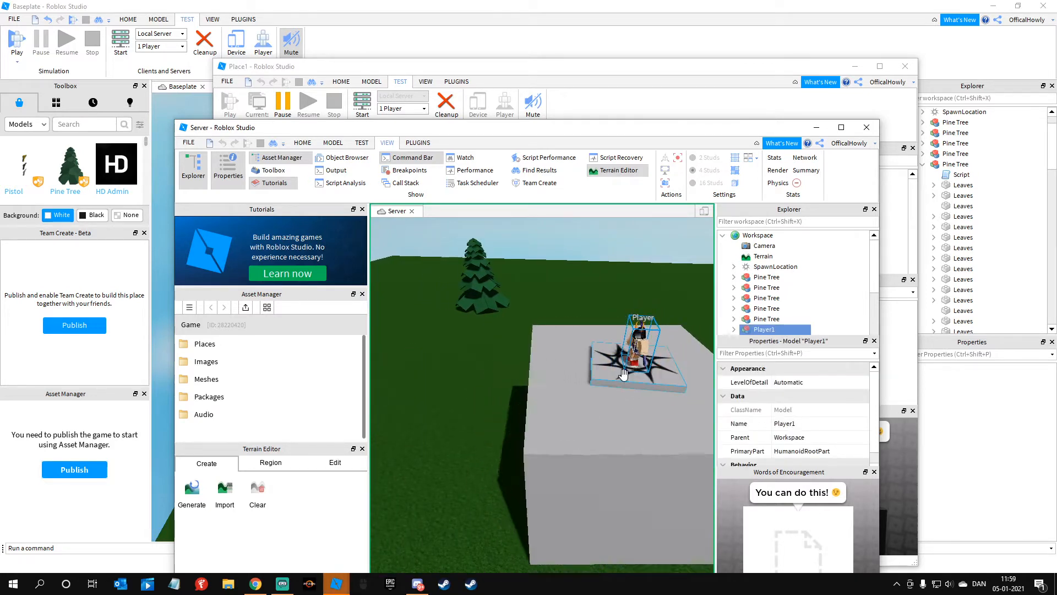
left_click(424, 436)
right_click_drag(423, 436, 711, 252)
left_click(867, 127)
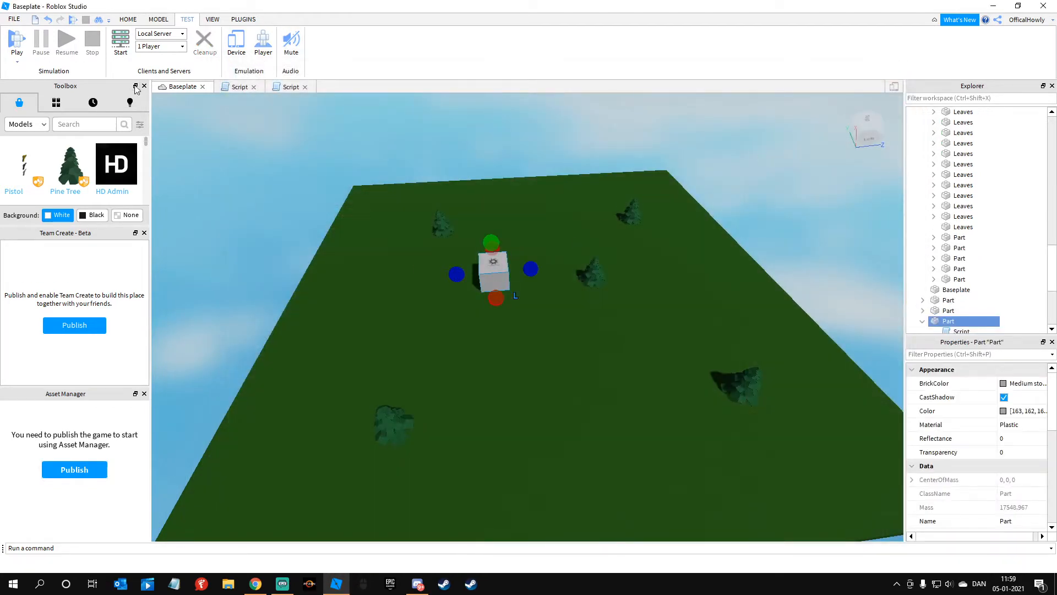
Step: Change the rotation script's wait to wait(.001) and its increment line to a=a+10
left_click(245, 89)
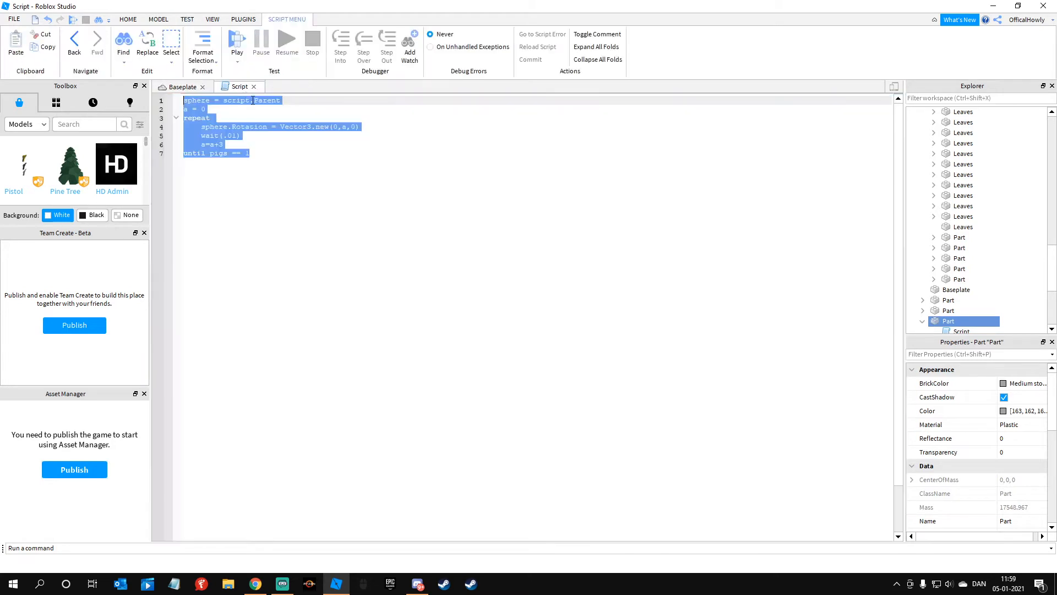
left_click(228, 109)
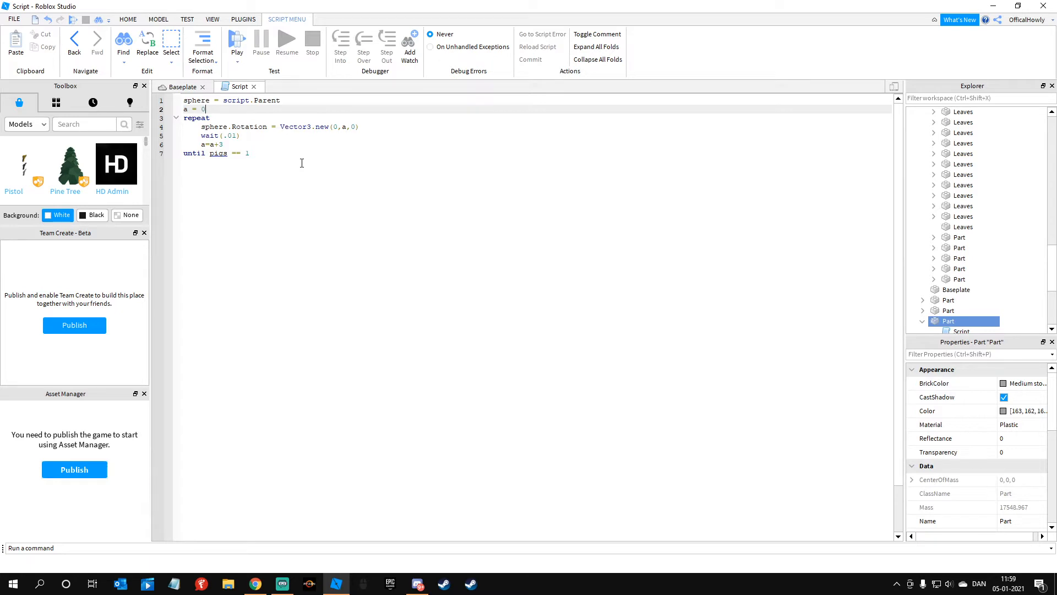
left_click(239, 136)
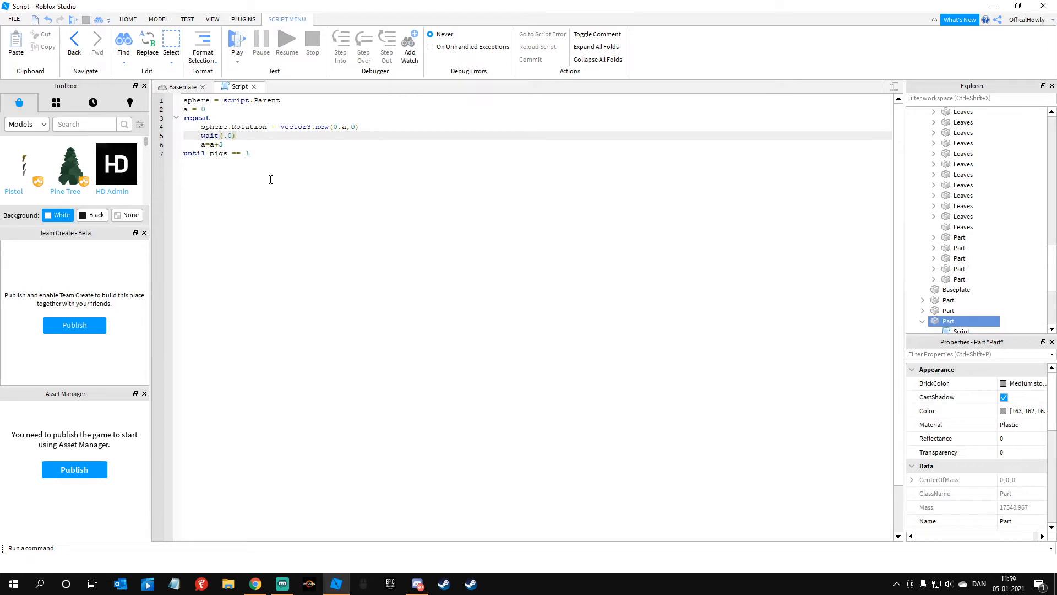
left_click(272, 154)
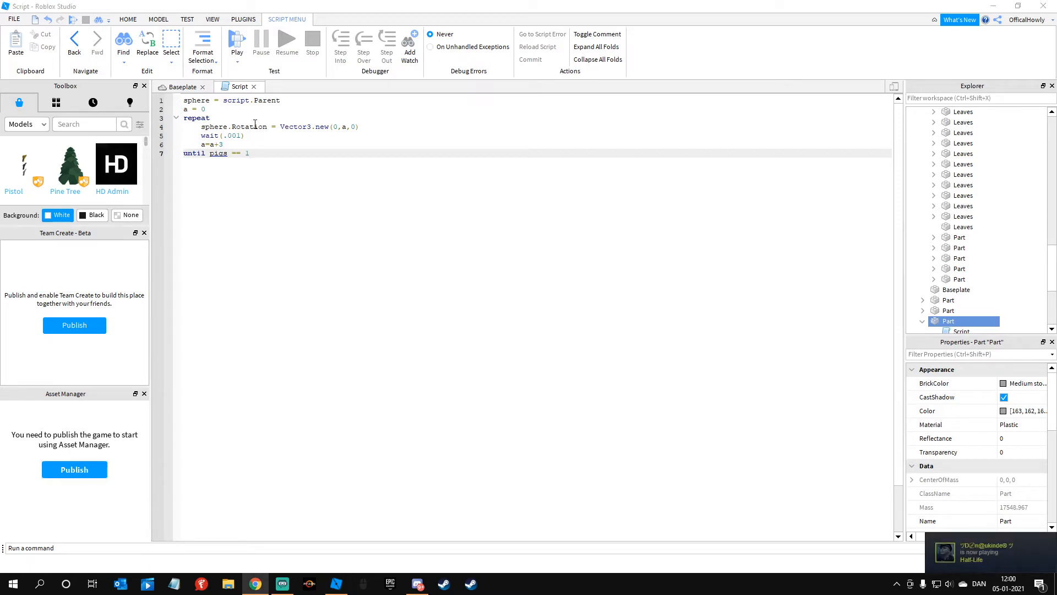
double_click(202, 144)
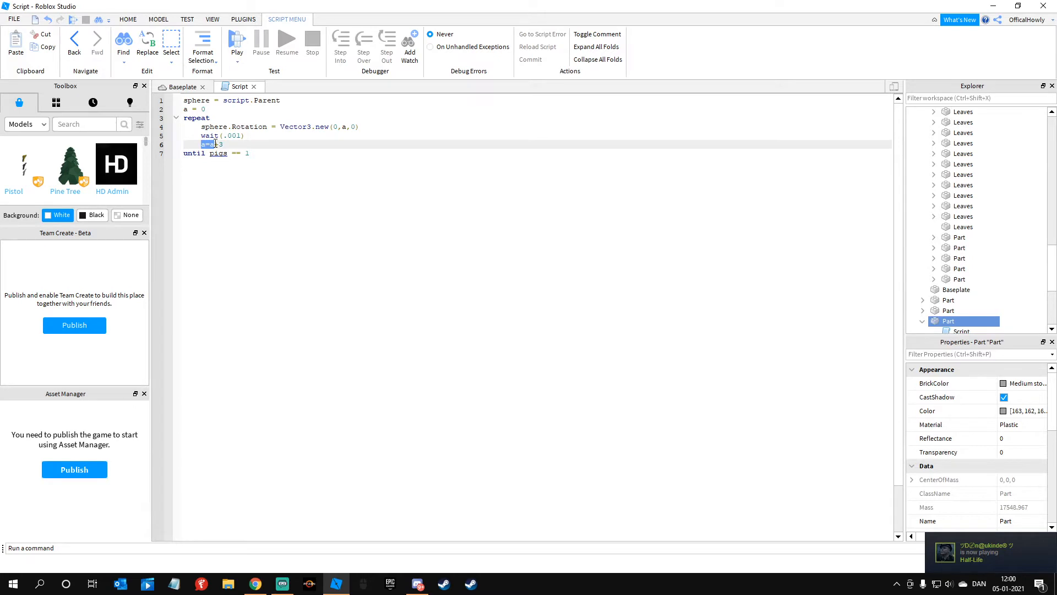
left_click_drag(215, 144, 220, 144)
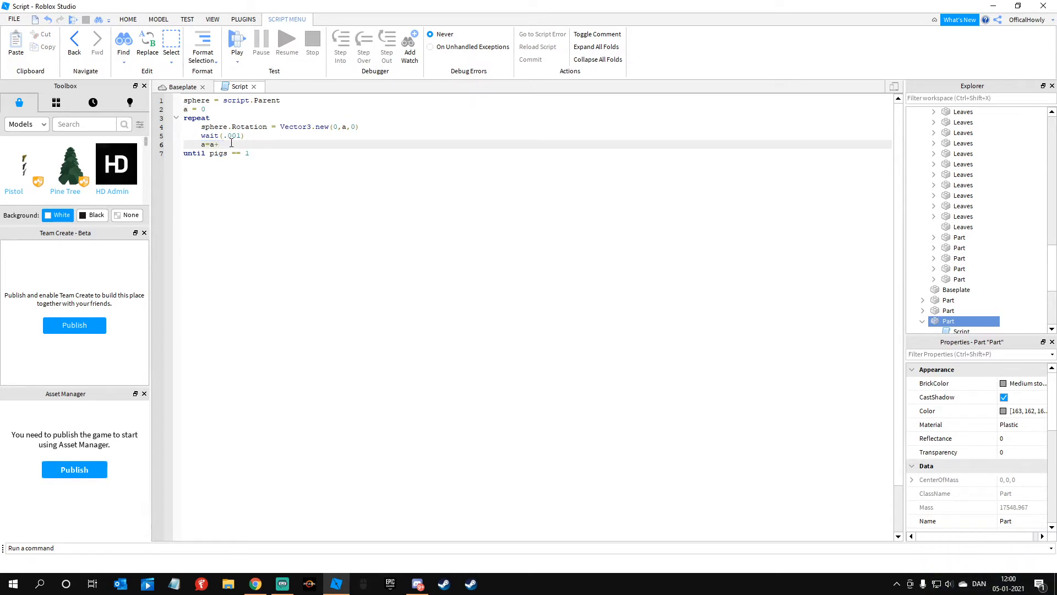
Step: Start a local server test of the edited rotation script and move the server window out of the way
left_click(201, 87)
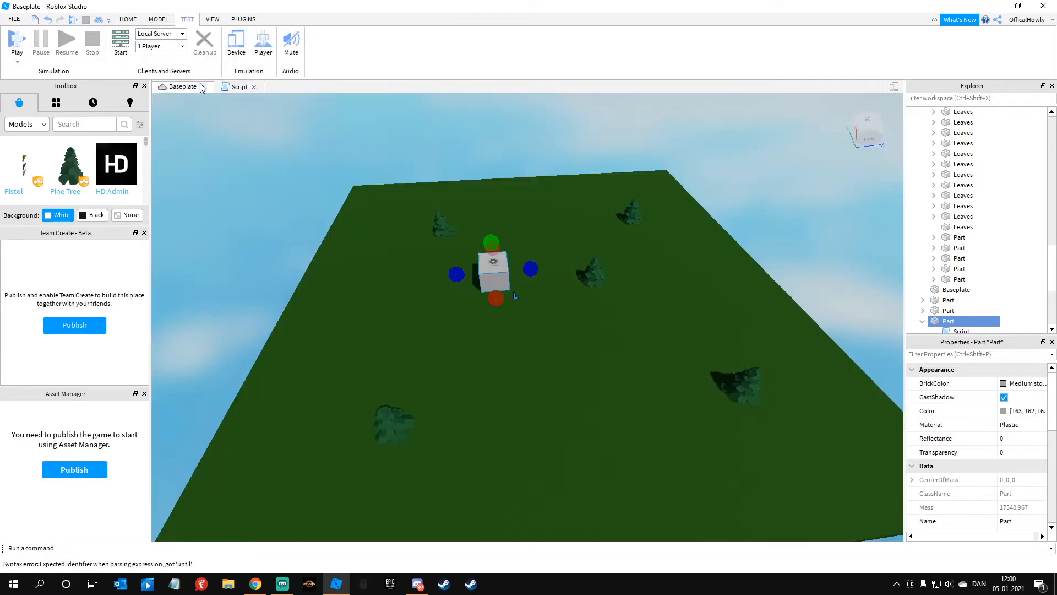
left_click(220, 21)
left_click(197, 19)
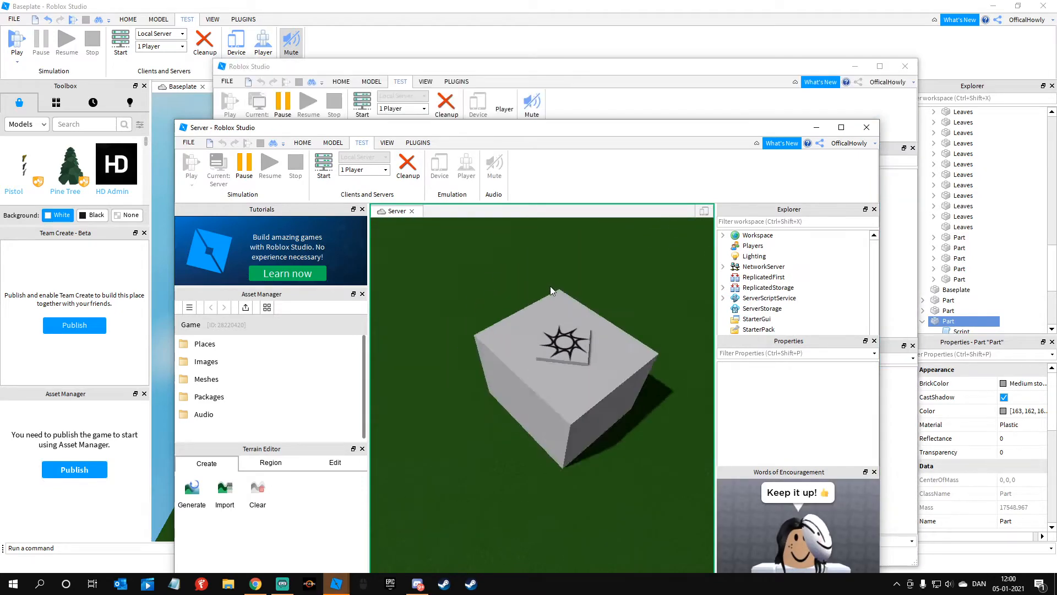
left_click_drag(583, 133, 594, 568)
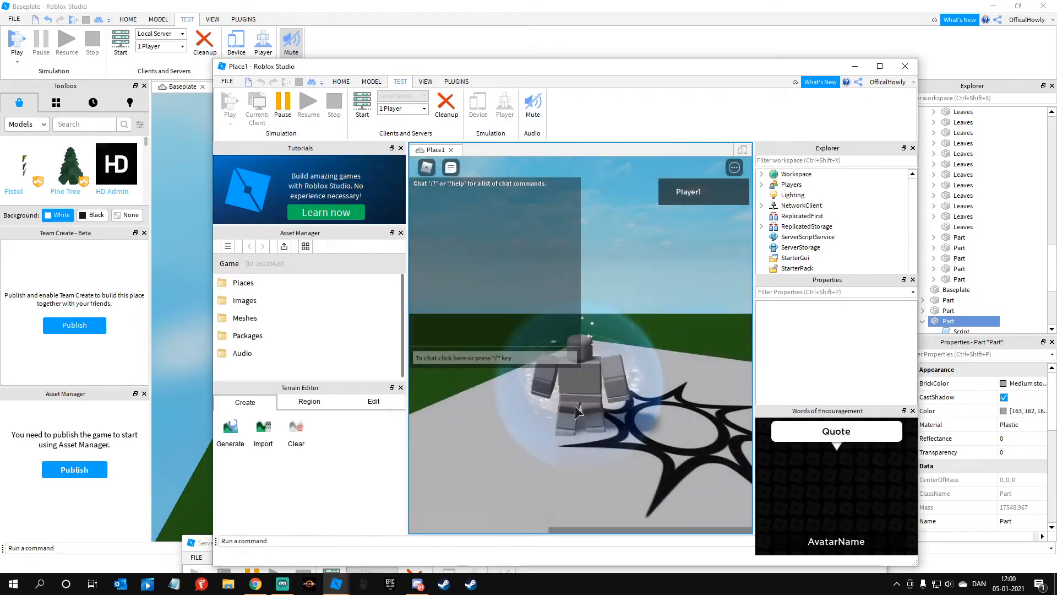
Step: Walk the character around on the block in the client to test the spin, and close the client
scroll(578, 407, "down", 2)
right_click_drag(578, 409, 580, 401)
key("w")
key("d")
key("w")
key("d")
key("w")
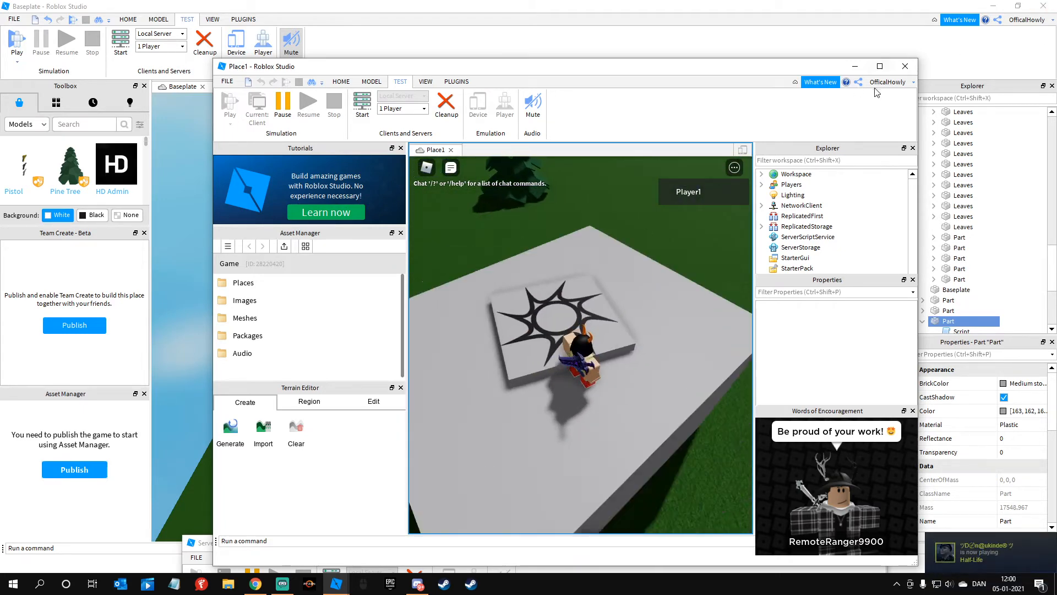
left_click(906, 67)
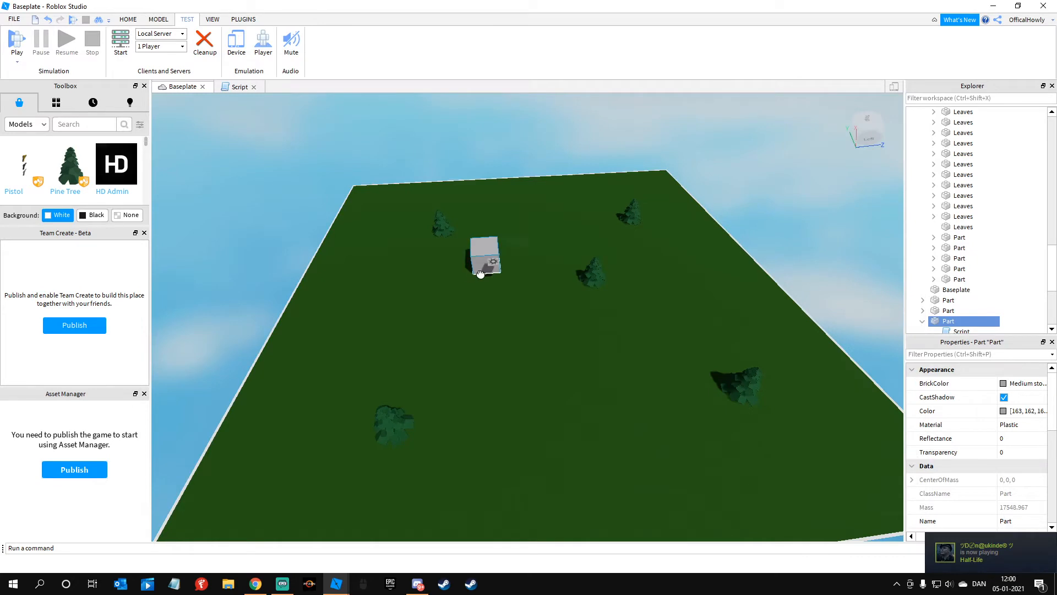
Step: Inspect the block and its spawn location up close and review the rotation script
left_click(483, 294)
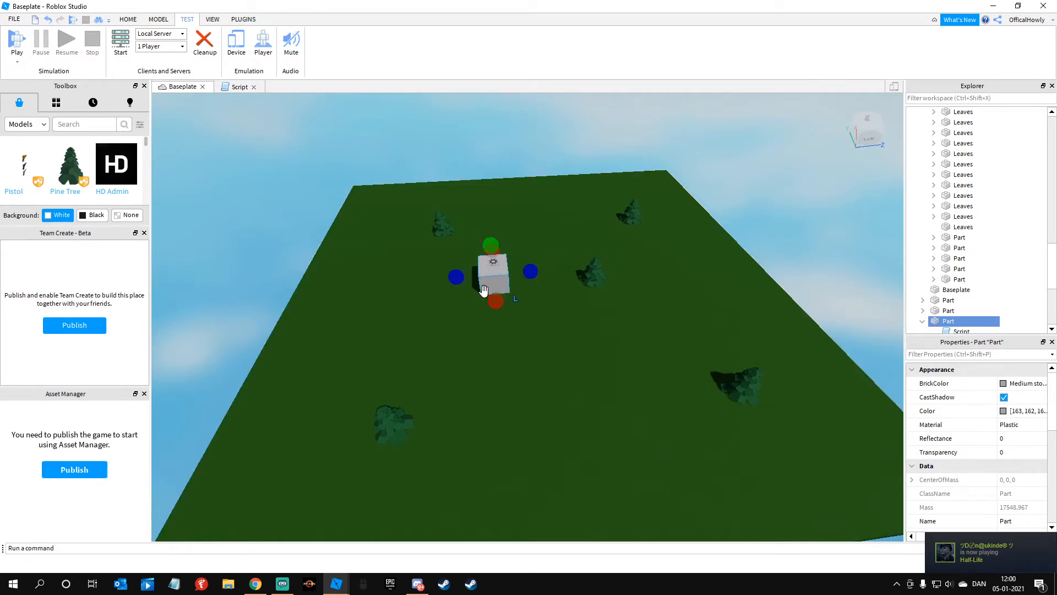
key("ctrl+z")
key("ctrl+y")
key("w")
right_click_drag(455, 309, 460, 280)
left_click_drag(368, 273, 665, 501)
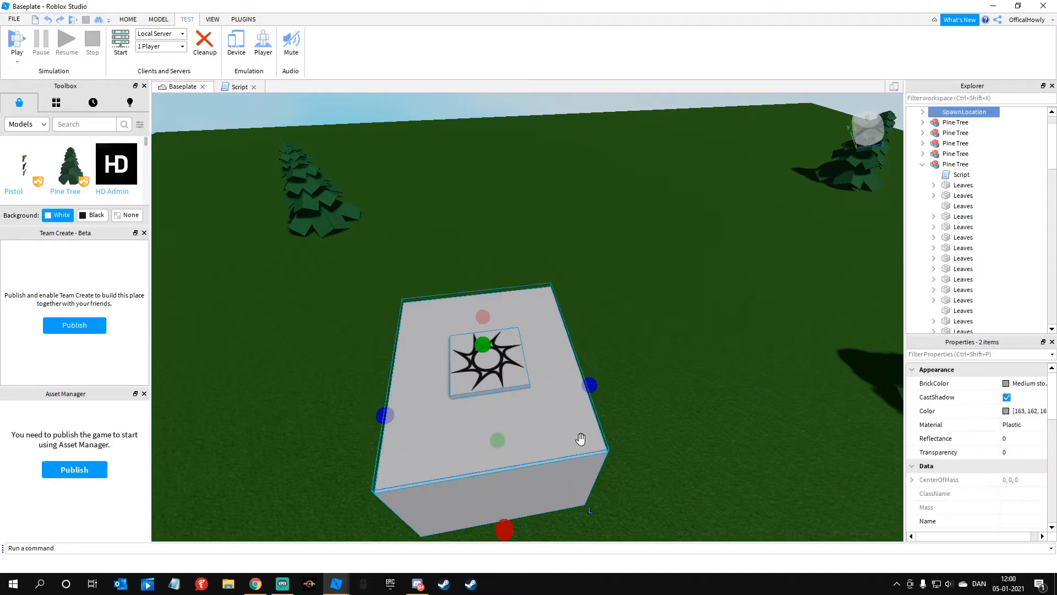
left_click(236, 87)
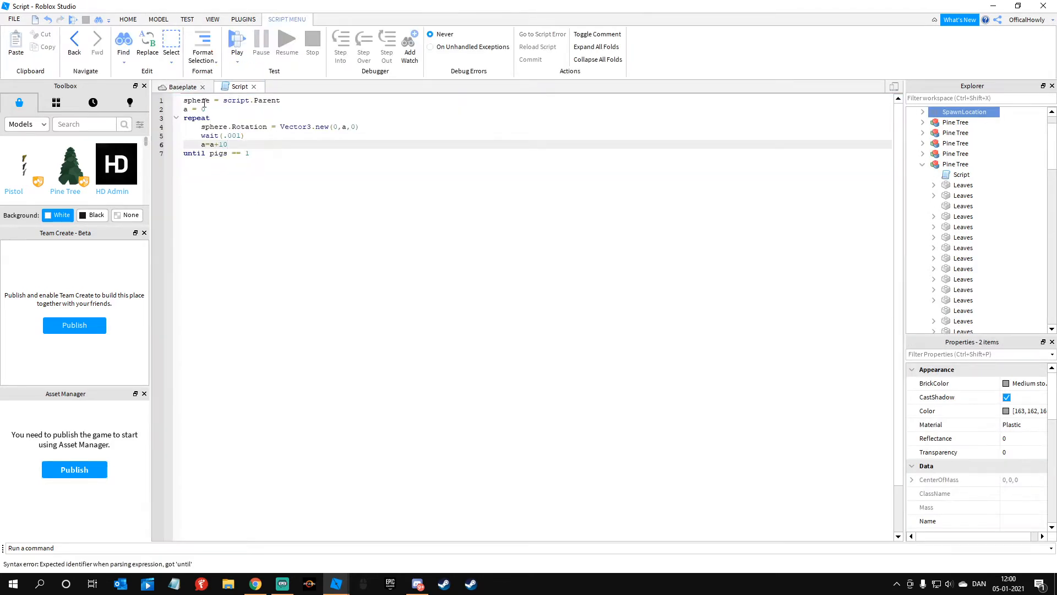
left_click(183, 87)
left_click(625, 306)
right_click_drag(626, 306, 484, 287)
key("d")
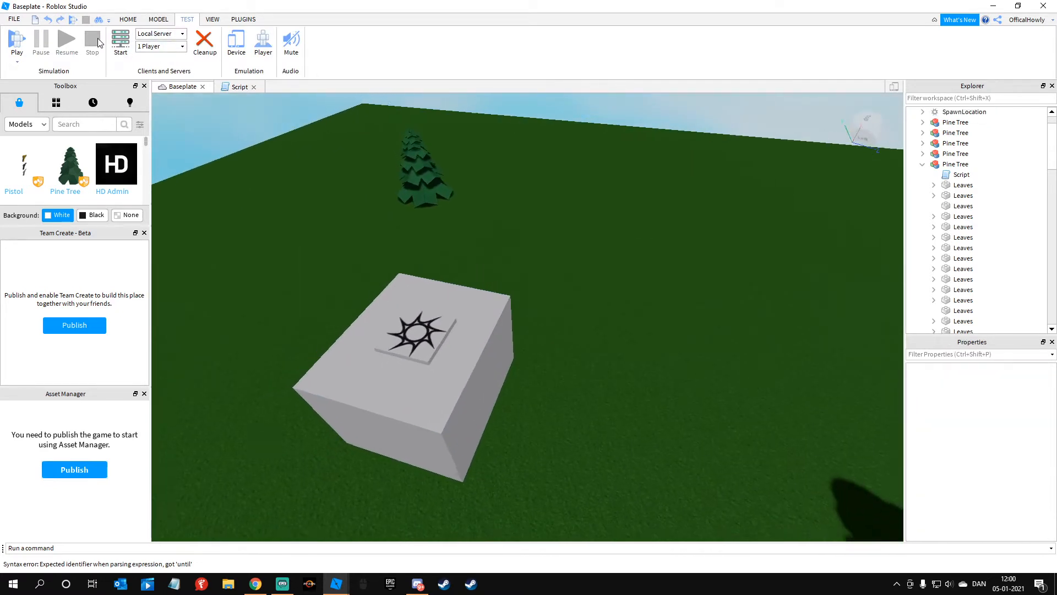
Step: Insert a block part and scale it into a long thin bar on top of the large block
left_click(118, 19)
left_click(300, 41)
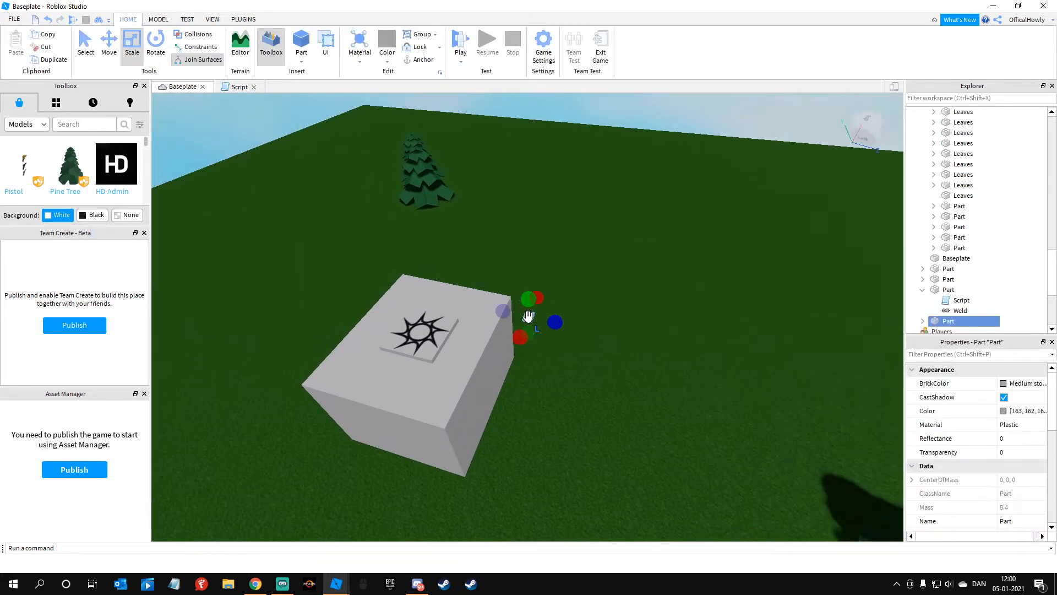
left_click_drag(461, 353, 457, 366)
left_click_drag(447, 403, 446, 403)
left_click_drag(480, 324, 491, 302)
left_click_drag(501, 360, 491, 357)
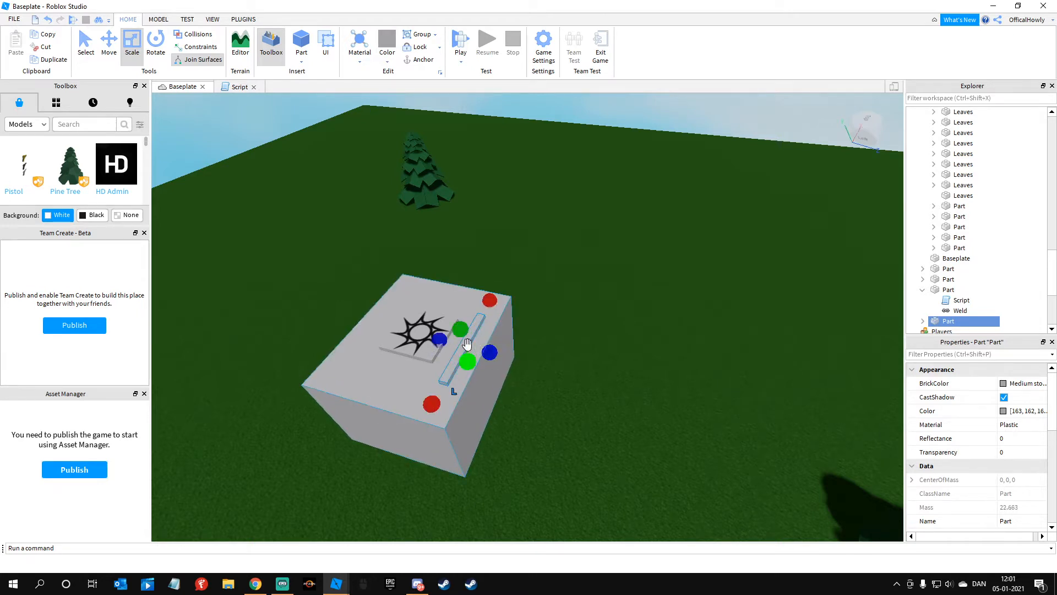
Step: Move the thin bar off the large block so it floats beside the block's edge
left_click(110, 49)
right_click_drag(474, 239, 547, 299)
key("w")
key("a")
left_click_drag(449, 408, 542, 437)
key("d")
right_click_drag(525, 433, 527, 433)
key("d")
key("w")
key("d")
left_click_drag(488, 273, 487, 296)
right_click_drag(478, 249, 478, 249)
Step: Duplicate the bar six times and space the copies in a straight row leading away from the block
key("s")
key("ctrl+d")
key("a")
left_click_drag(450, 295, 225, 290)
key("ctrl+d")
key("ctrl+d")
key("ctrl+d")
key("a")
key("ctrl+d")
key("ctrl+d")
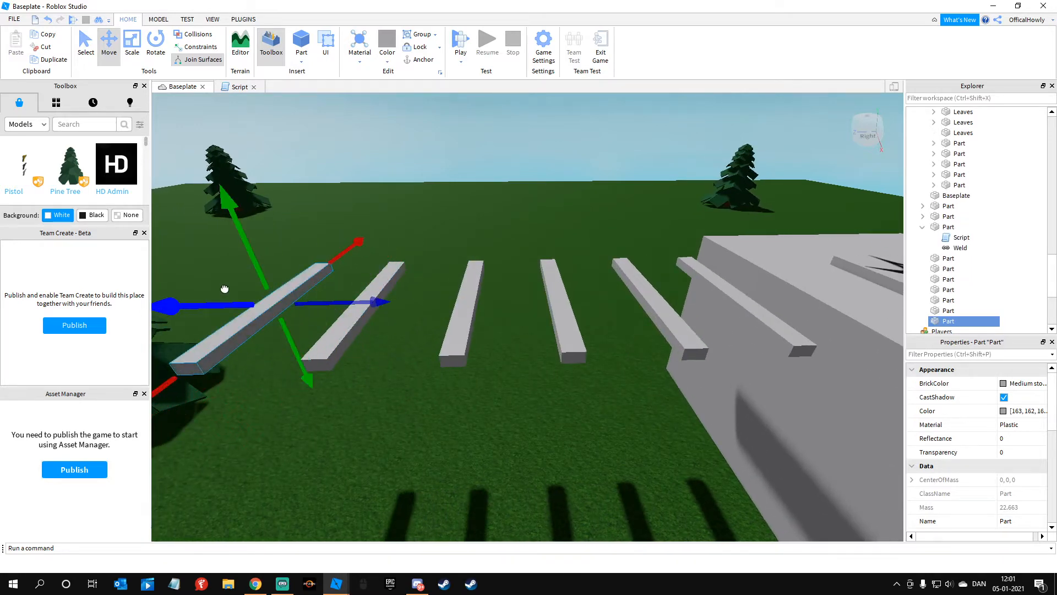
key("s")
key("a")
left_click_drag(398, 319, 345, 312)
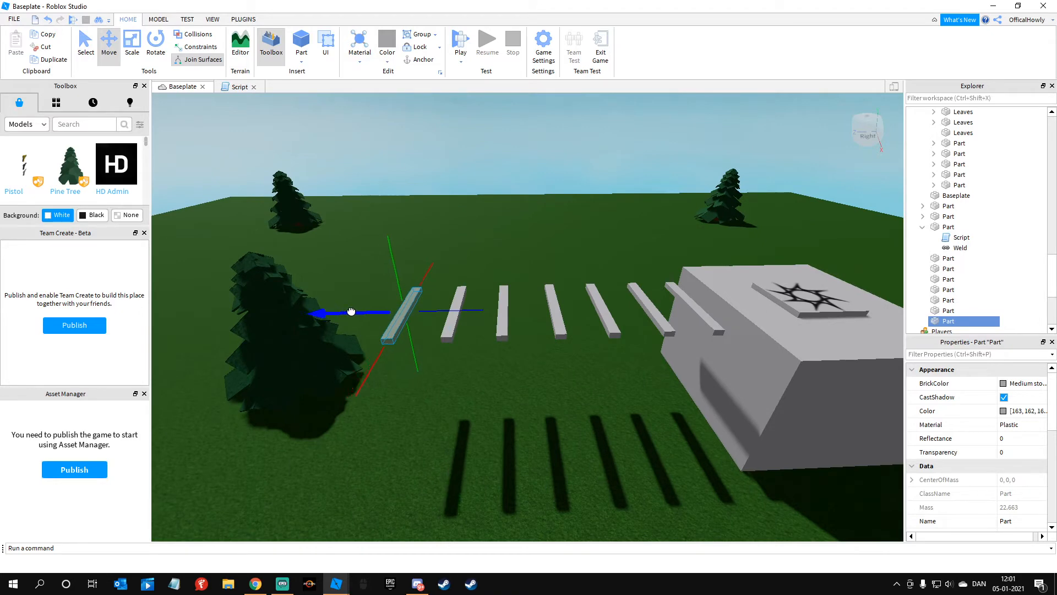
Step: Examine the row of bars from above and from several angles to check its spacing beside the block
key("w")
key("a")
left_click_drag(284, 242, 417, 422)
left_click_drag(394, 369, 541, 229)
left_click(456, 272)
key("d")
right_click_drag(455, 272, 329, 240)
key("d")
key("s")
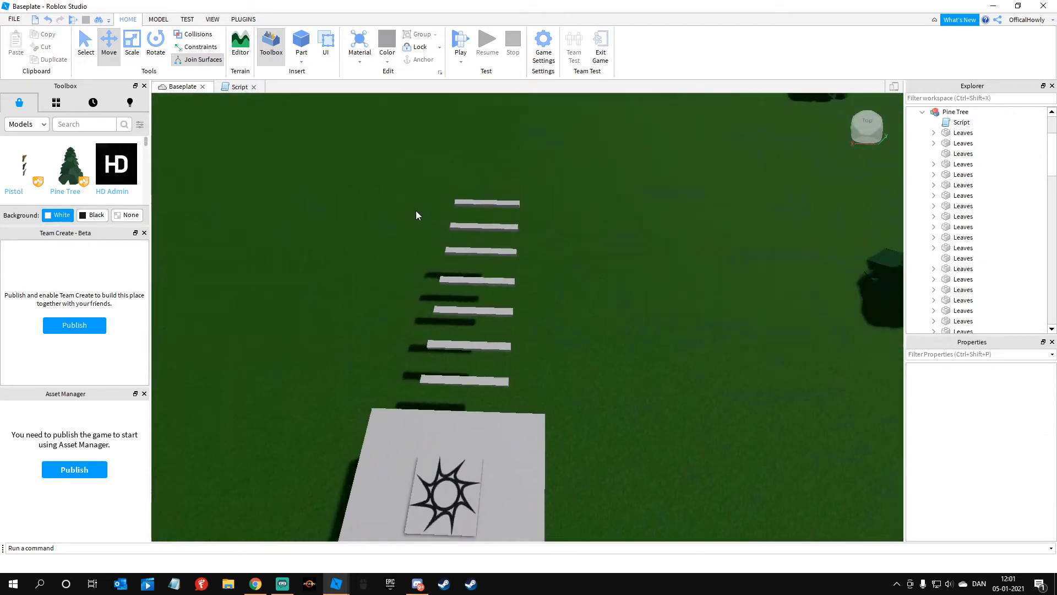
left_click(469, 448)
left_click(586, 385)
key("d")
right_click_drag(586, 385, 572, 382)
Step: Select the large block together with all seven bars and anchor them
key("w")
key("s")
key("a")
left_click_drag(382, 267, 715, 401)
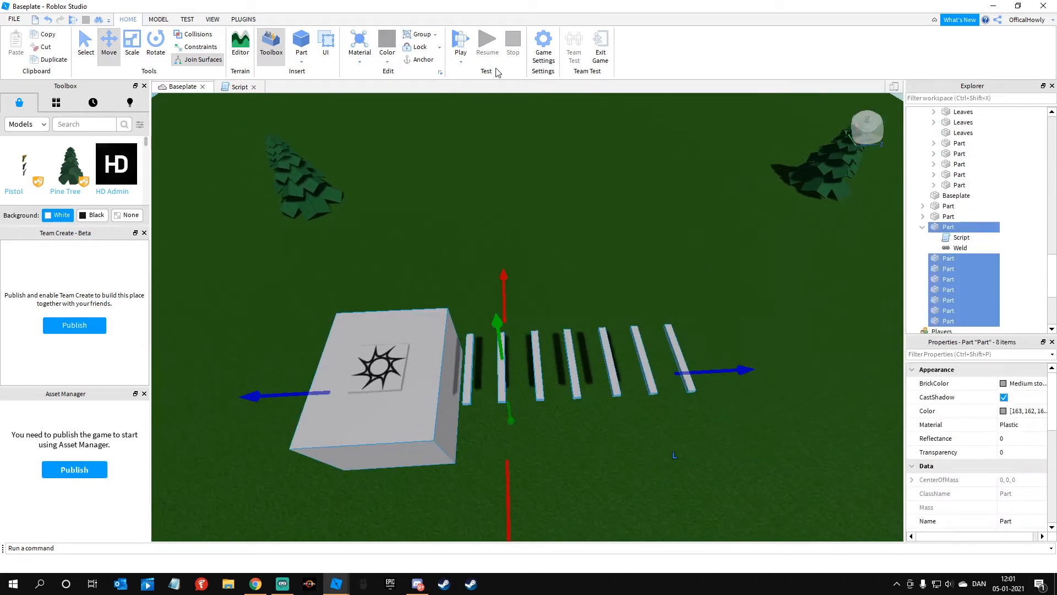
left_click(414, 62)
left_click(486, 199)
Step: Duplicate the outermost bar and move one of the two copies out beyond the end of the row
key("d")
right_click_drag(460, 297, 444, 300)
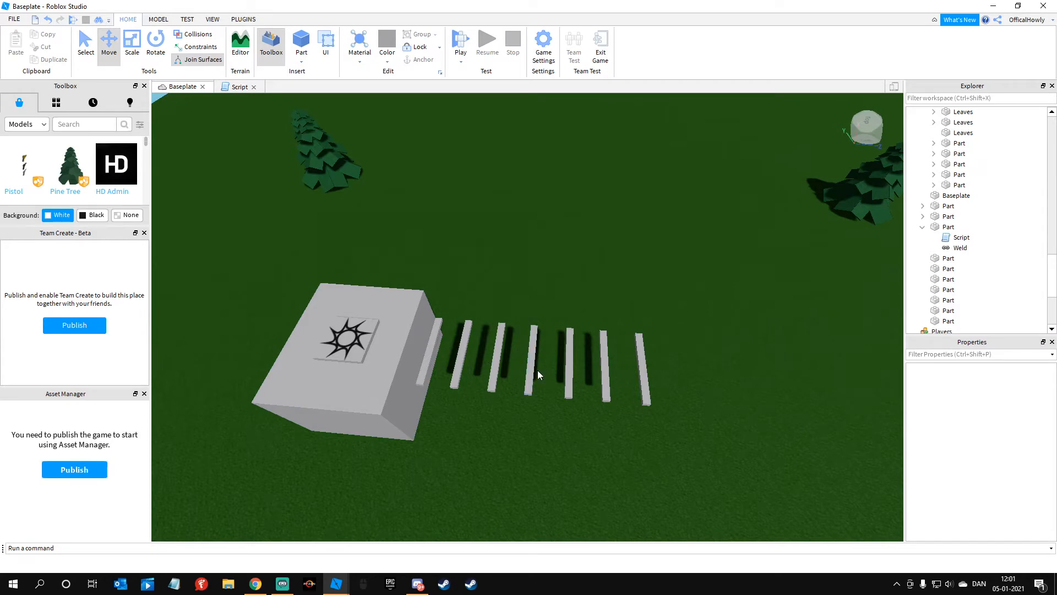
key("w")
right_click_drag(645, 276, 595, 244)
key("d")
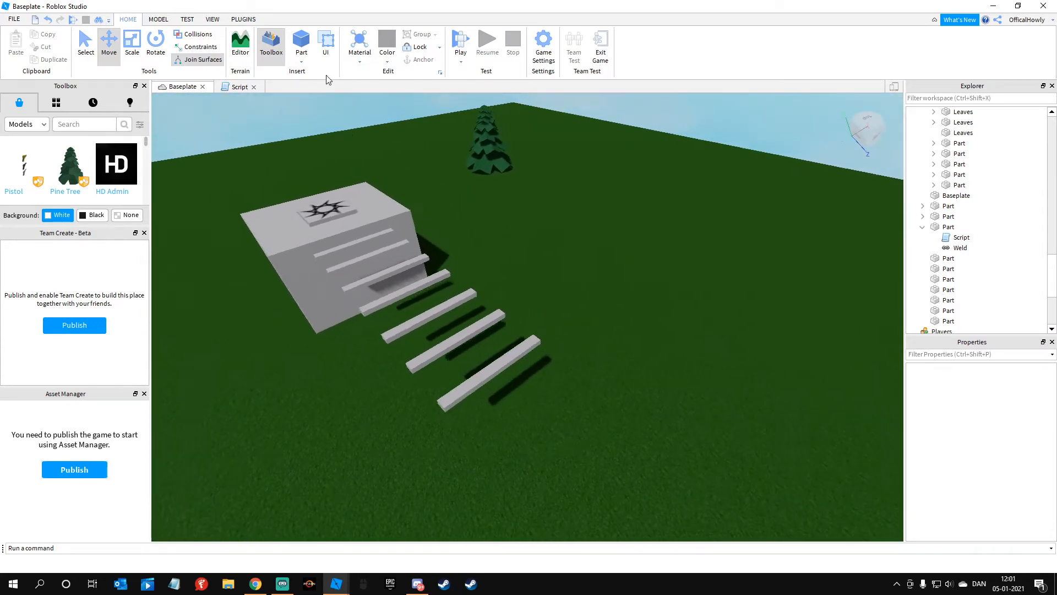
left_click(462, 361)
key("w")
right_click_drag(461, 361, 471, 365)
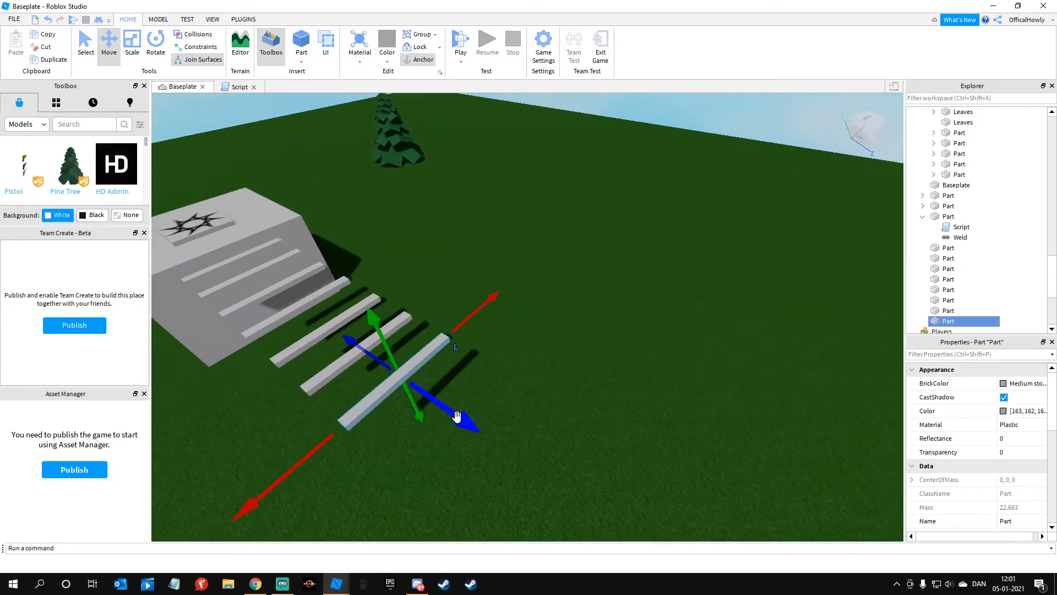
left_click(581, 450)
left_click(402, 378)
left_click_drag(433, 399, 555, 456)
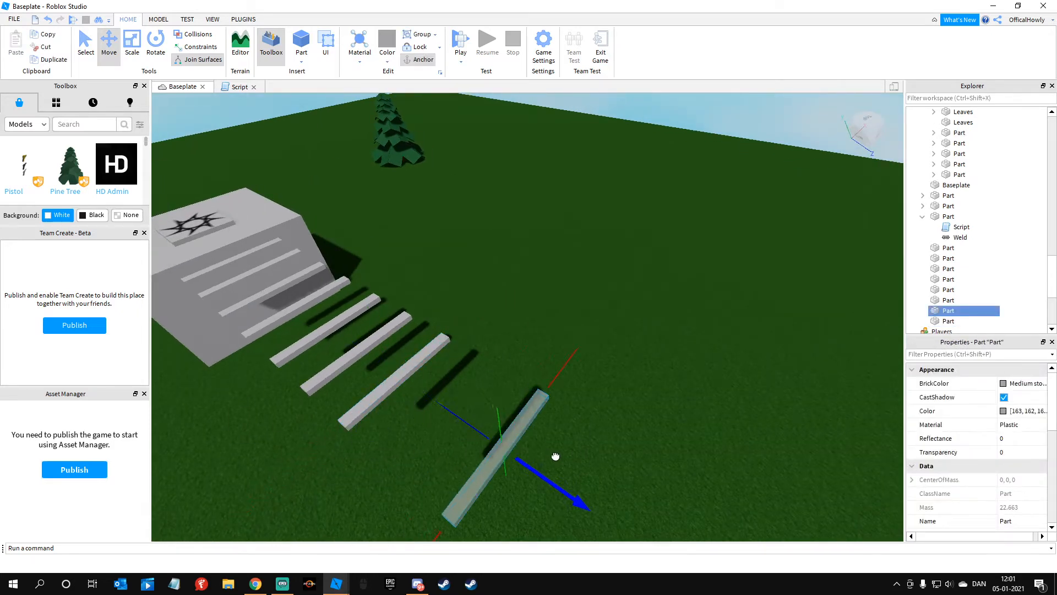
Step: Scale the moved bar into a wide, flat platform at the end of the row of bars
left_click(132, 46)
right_click_drag(461, 287, 458, 287)
left_click_drag(439, 338, 342, 338)
left_click_drag(500, 338, 538, 347)
left_click(450, 191)
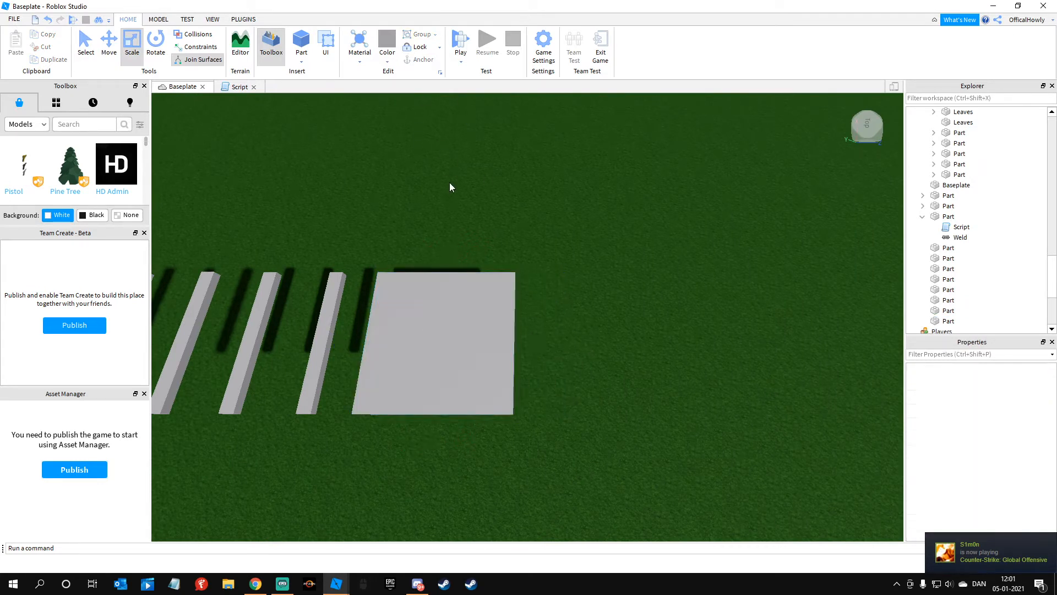
Step: Playtest the place by running from the spawn block across the row of bars to the platform, and stop the test
left_click(436, 287)
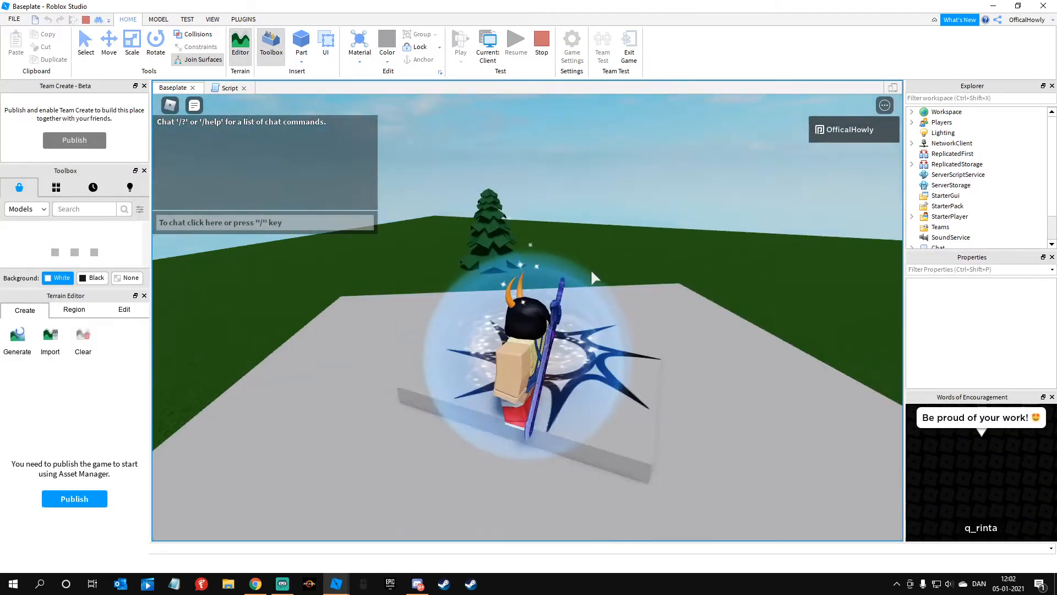
key("w")
right_click_drag(591, 271, 592, 270)
key("w")
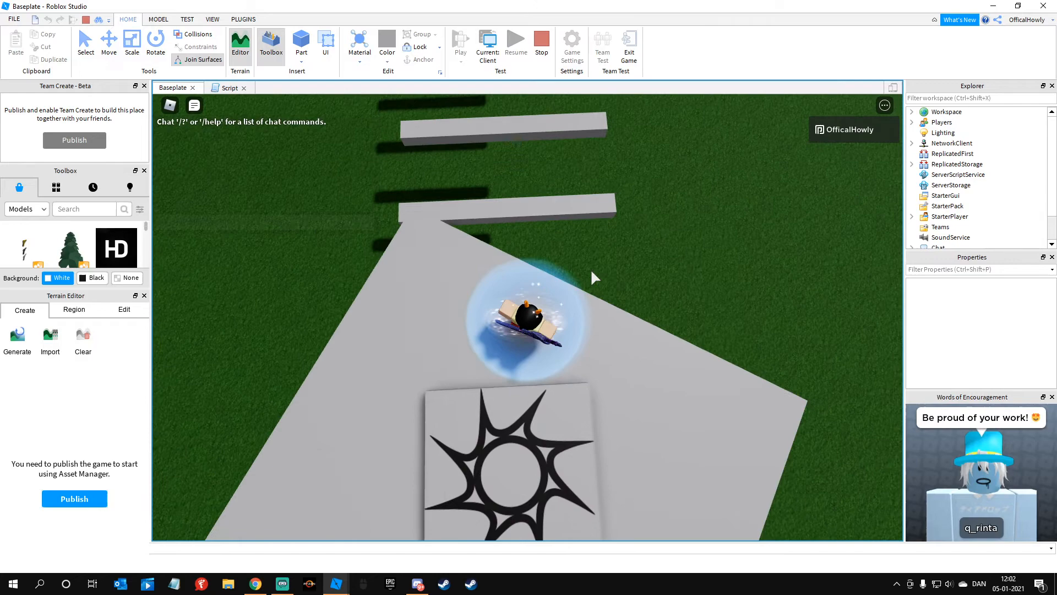
right_click_drag(591, 268, 591, 270)
key("w")
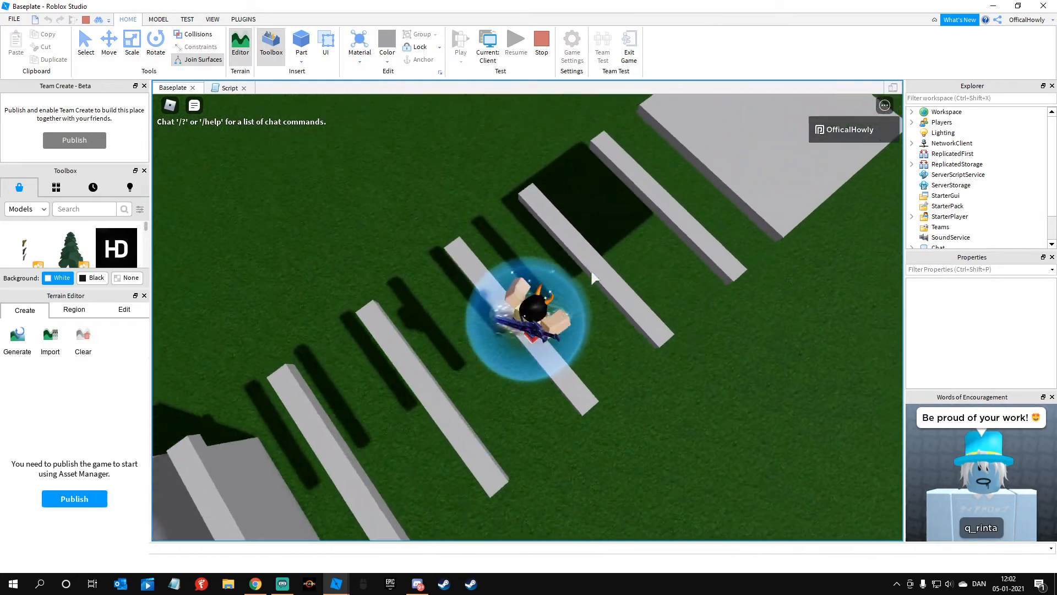
right_click_drag(593, 277, 595, 277)
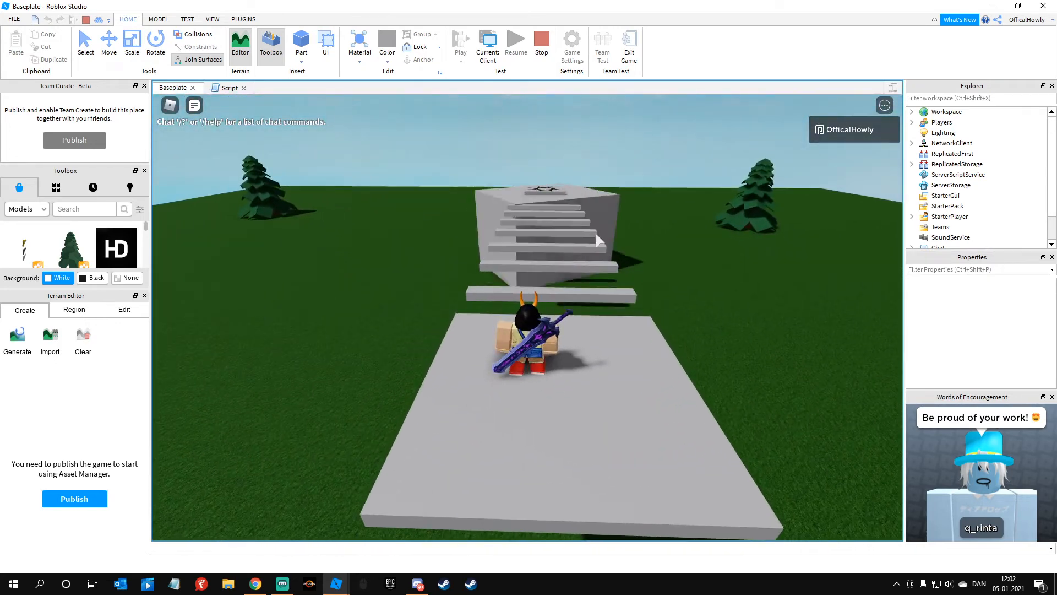
left_click(539, 49)
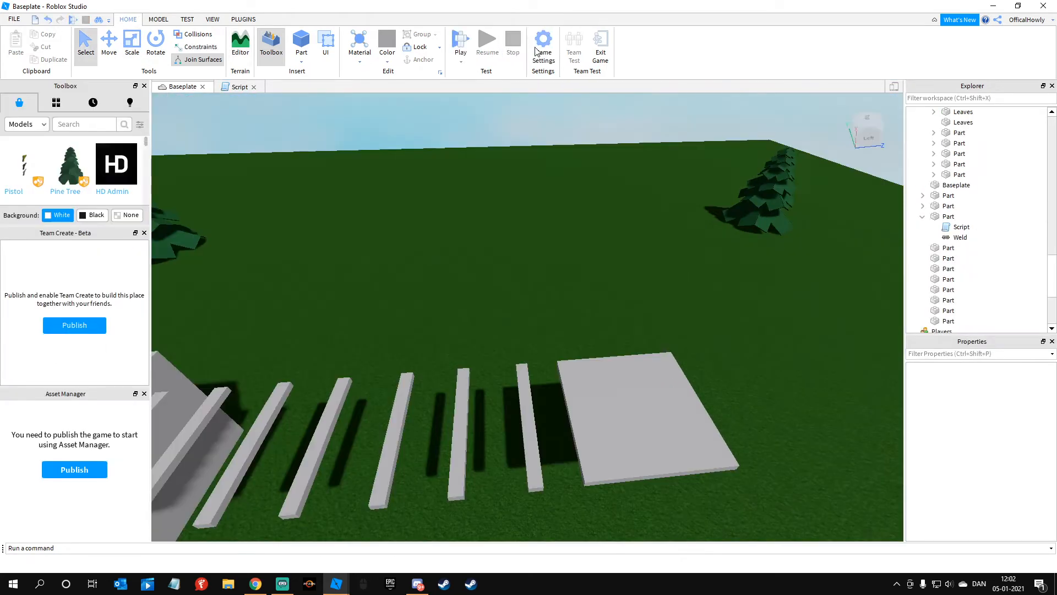
Step: Add a script to the platform with the pasted sphere.Rotation loop and change its increment line to a=a+5
right_click_drag(558, 232, 538, 226)
key("w")
key("d")
left_click(484, 273)
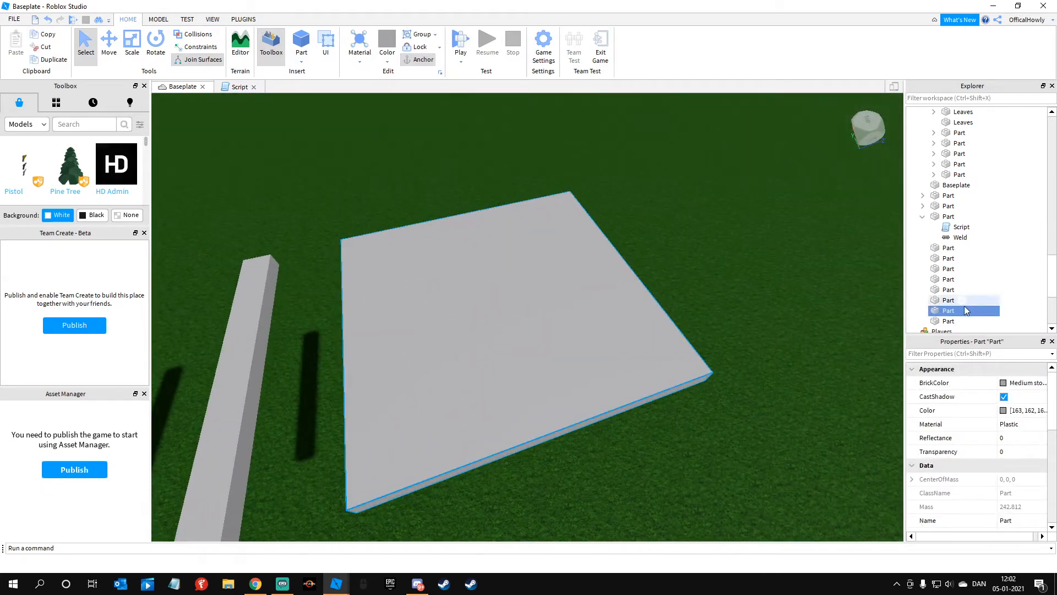
left_click(962, 310)
left_click(935, 362)
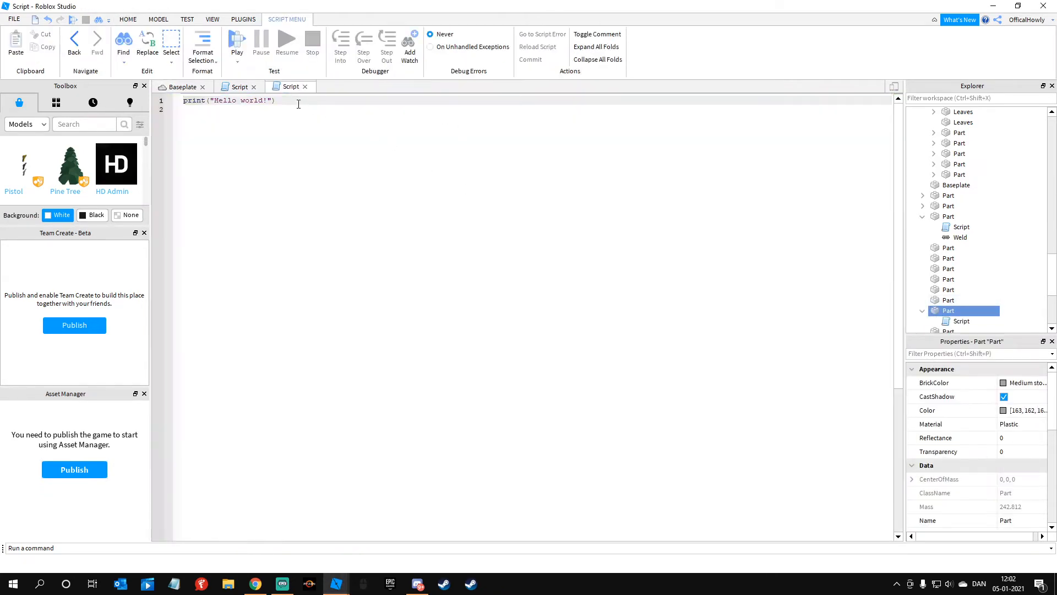
type("sphere = script.Parent a = 0 repeat \tsphere.Rotation = Vector3.new(0,a,0) \twait(.01) \ta=a+3 until pigs == 1")
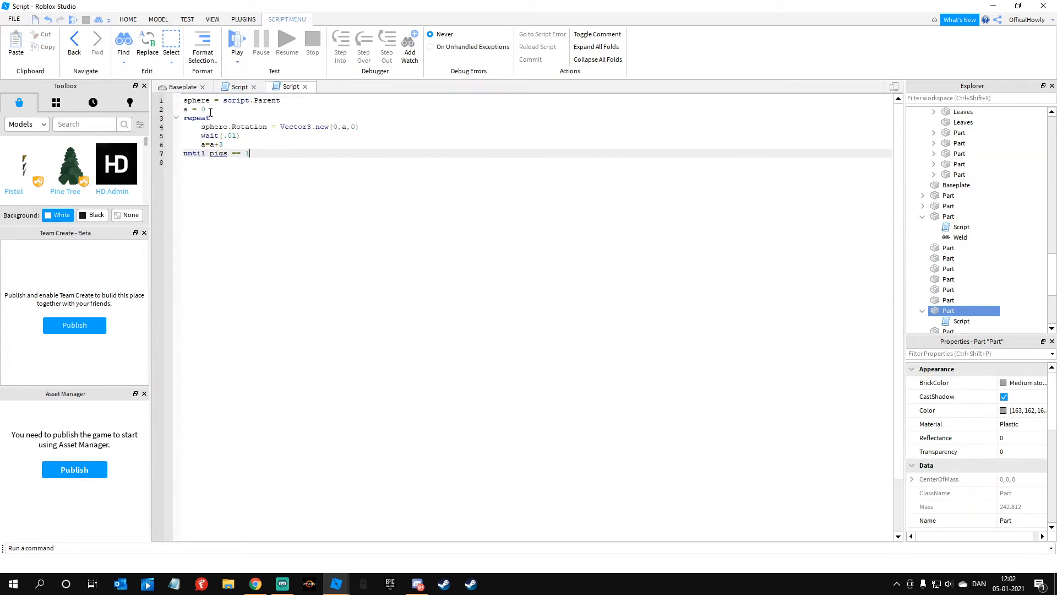
left_click(237, 144)
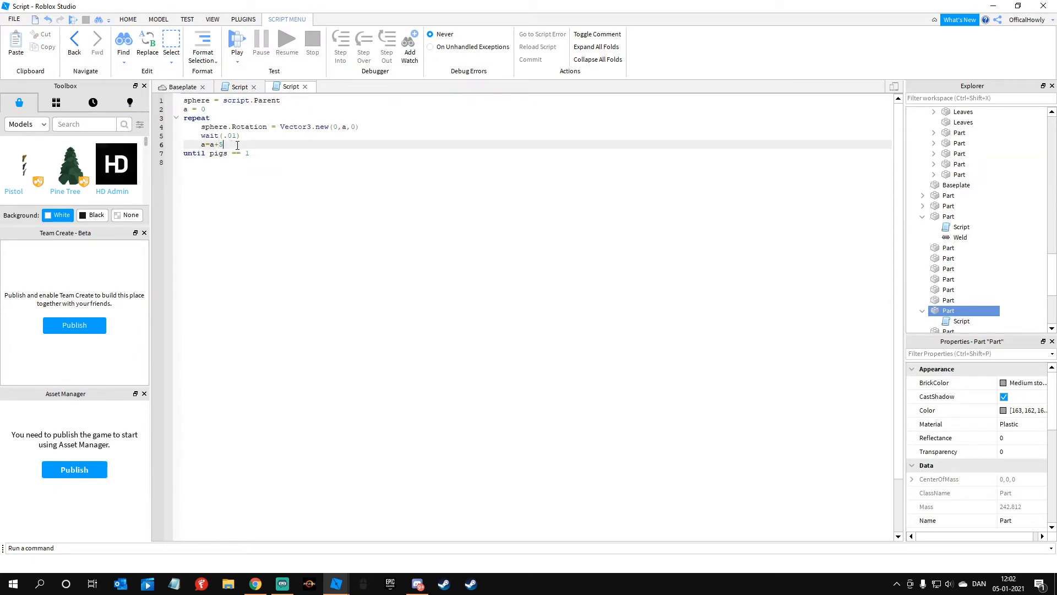
left_click(182, 86)
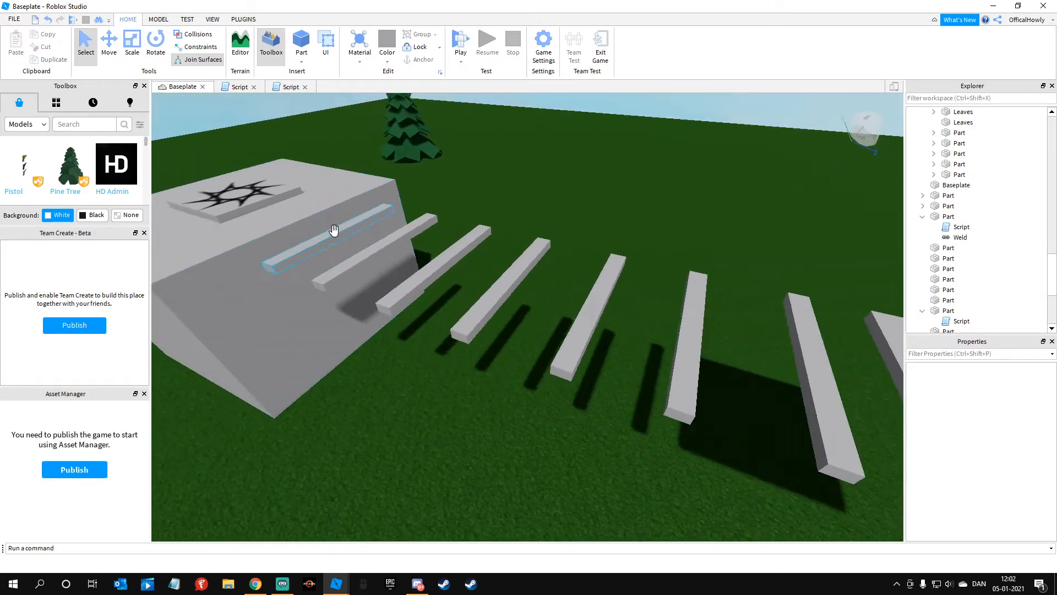
Step: Scale the platform outward on all four sides to make it a larger slab at the end of the bars
scroll(378, 283, "down", 5)
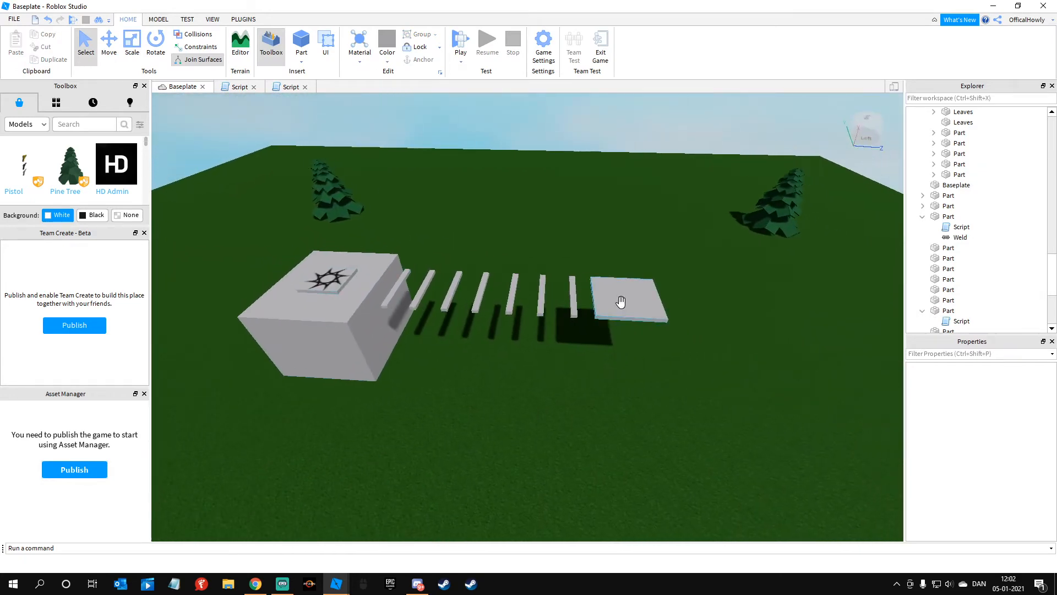
left_click(618, 299)
left_click_drag(637, 337, 641, 360)
left_click_drag(690, 311, 722, 314)
left_click_drag(631, 272, 625, 253)
left_click_drag(575, 297, 552, 296)
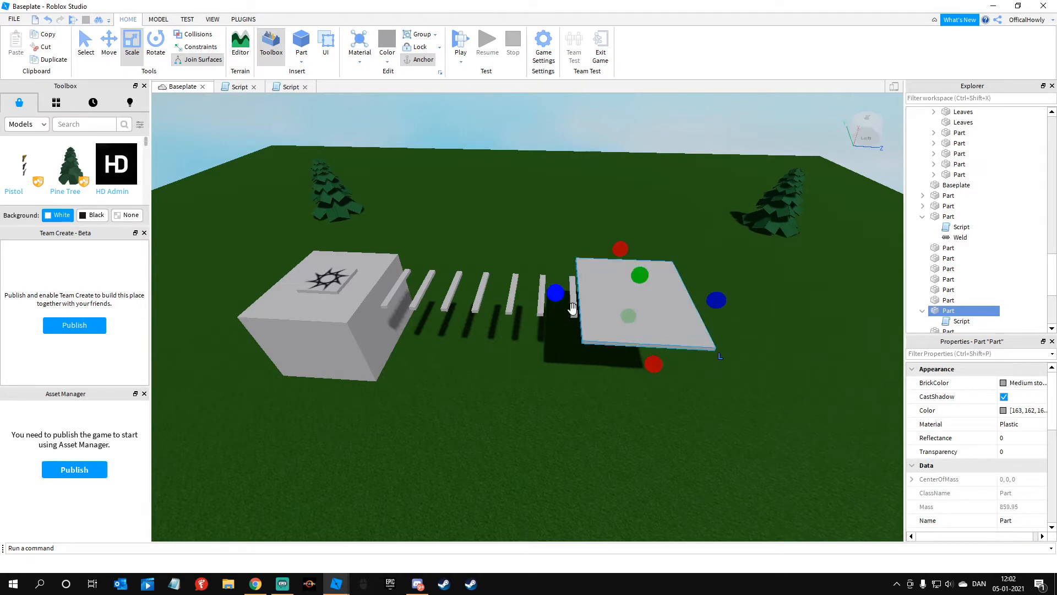
Step: Move the enlarged platform so it sits raised above the ground just beyond the last bar of the row
left_click(616, 358)
scroll(616, 358, "up", 5)
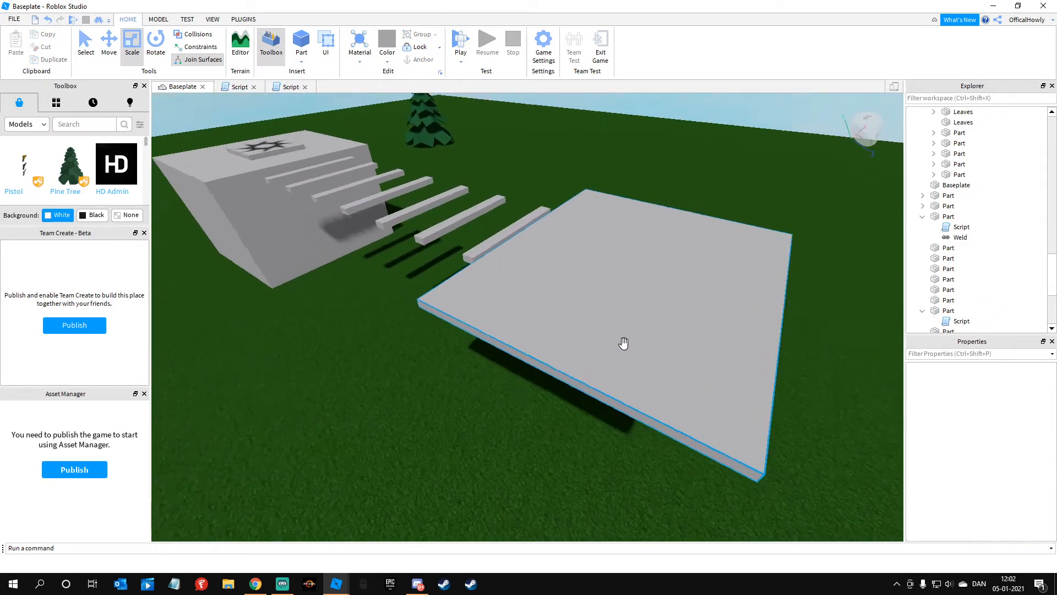
left_click(624, 342)
scroll(623, 342, "down", 5)
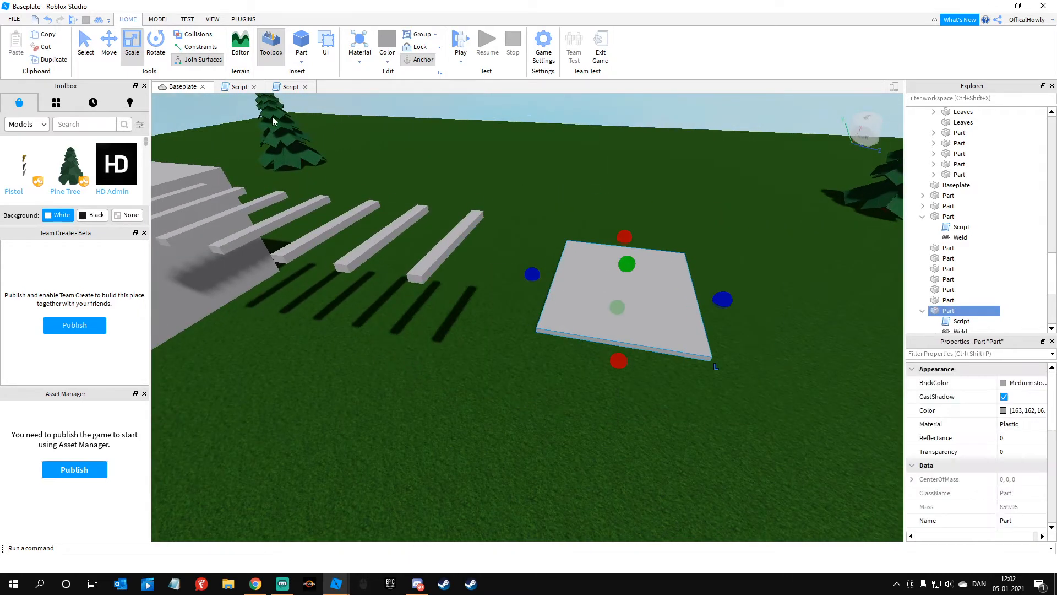
left_click_drag(567, 293, 452, 245)
left_click(110, 47)
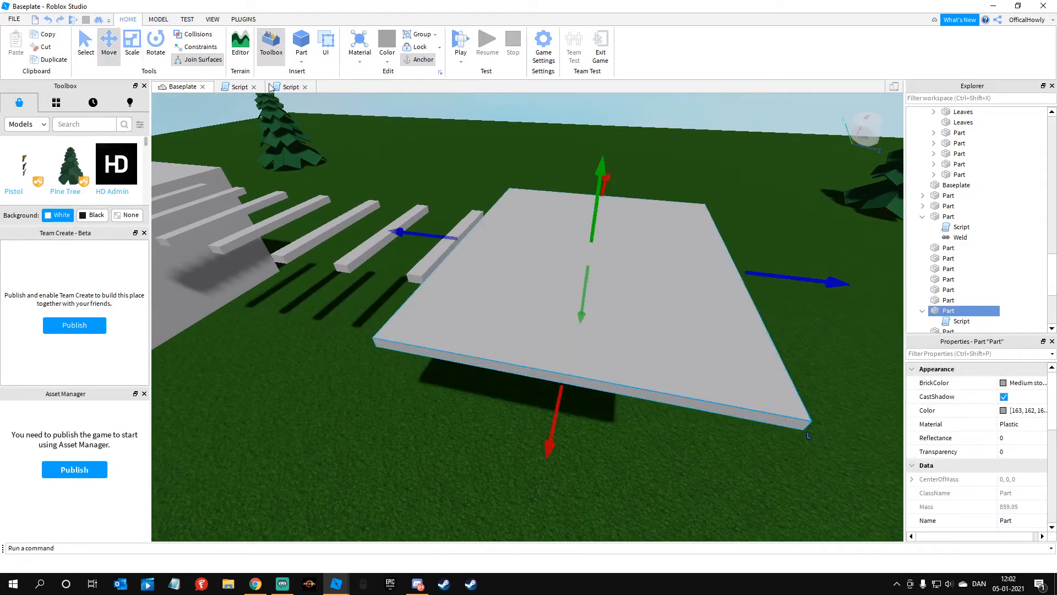
right_click_drag(561, 248, 650, 250)
left_click_drag(678, 249, 723, 262)
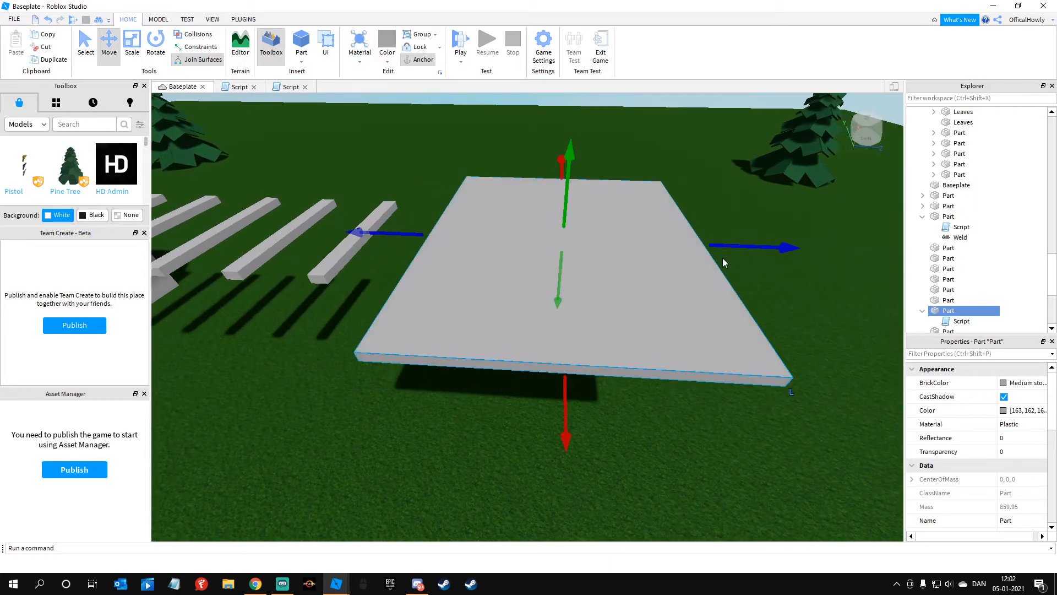
Step: Search the toolbox models for "kill" and place the red Kill brick on top of the platform
left_click(108, 126)
type("kill")
key("Return")
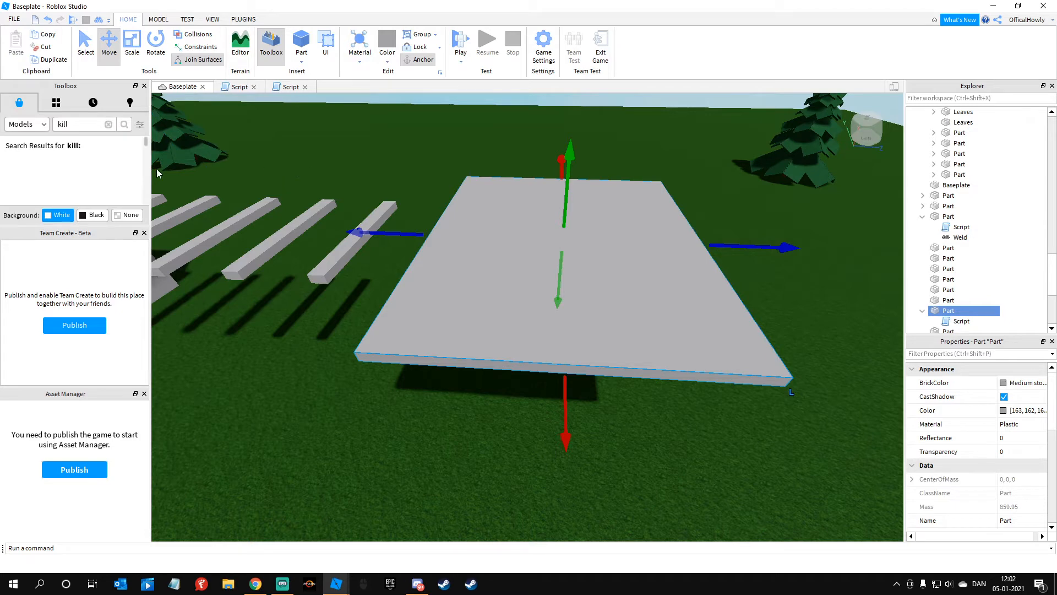
left_click(28, 184)
left_click_drag(551, 380, 609, 241)
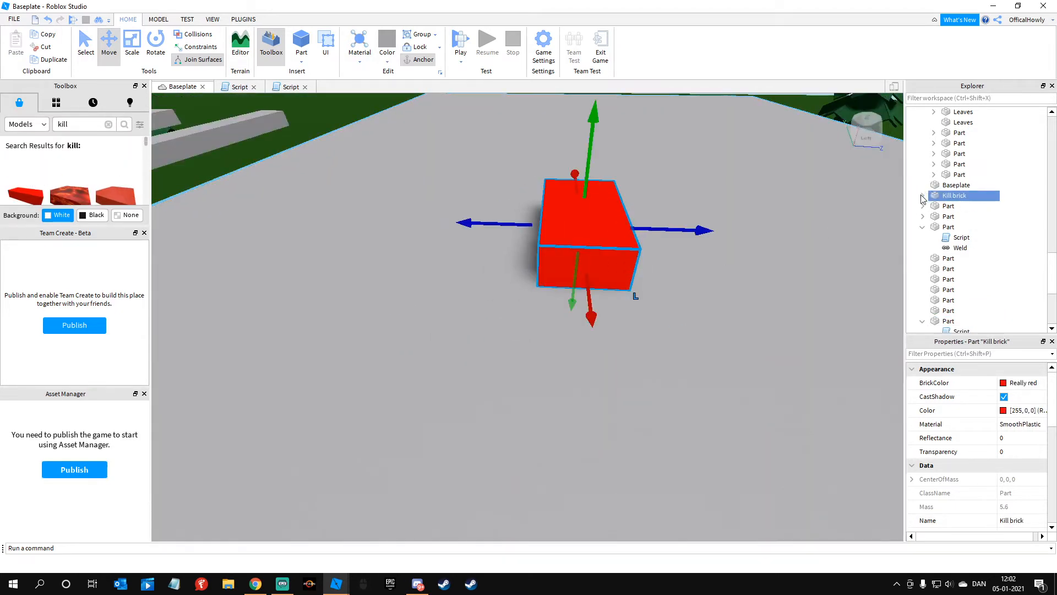
Step: Edit the Kill brick's Code script so that touching it sets Parent.Humanoid.Health to 90
double_click(955, 206)
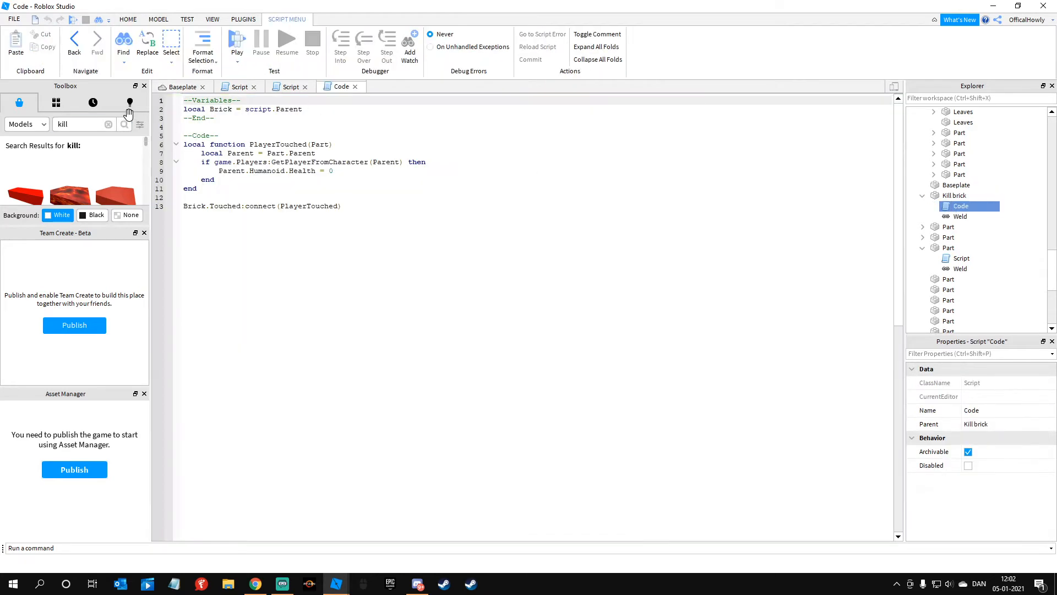
left_click(341, 173)
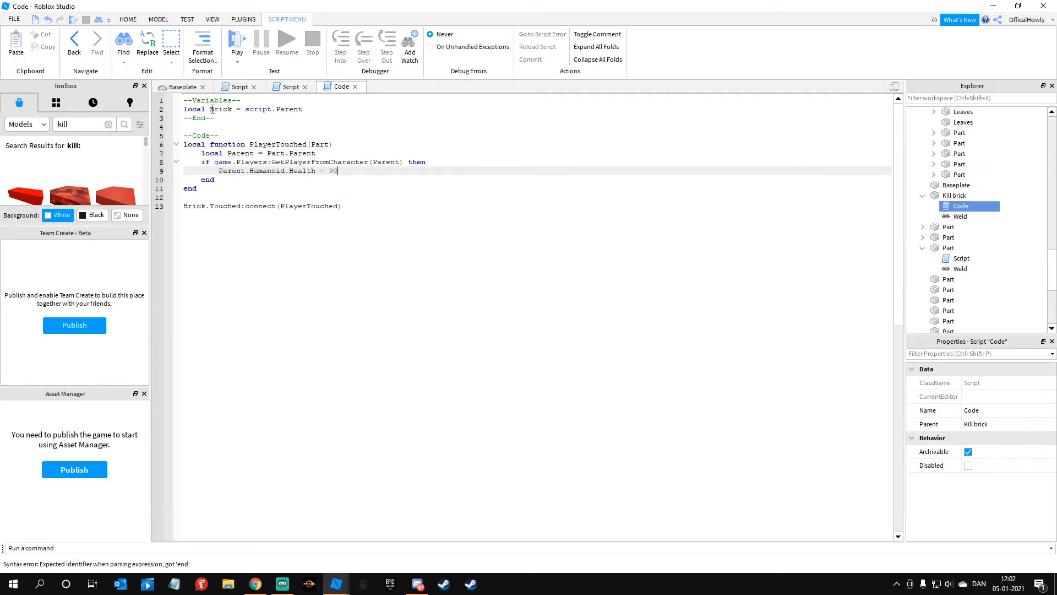
left_click(195, 89)
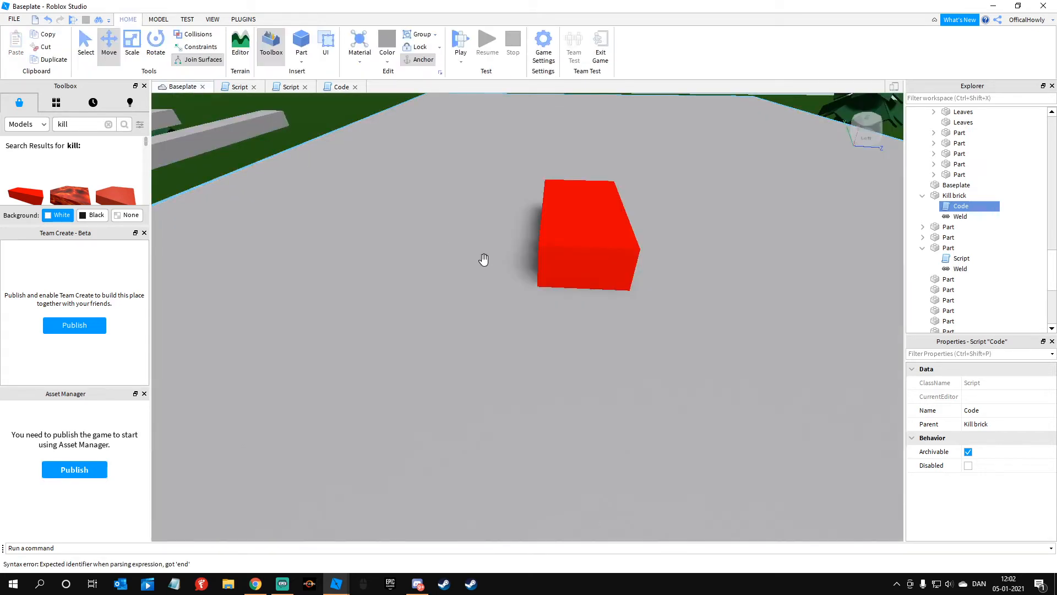
Step: Scale the Kill brick in both horizontal directions until its thin red slab covers the whole platform
scroll(484, 285, "down", 8)
left_click(454, 241)
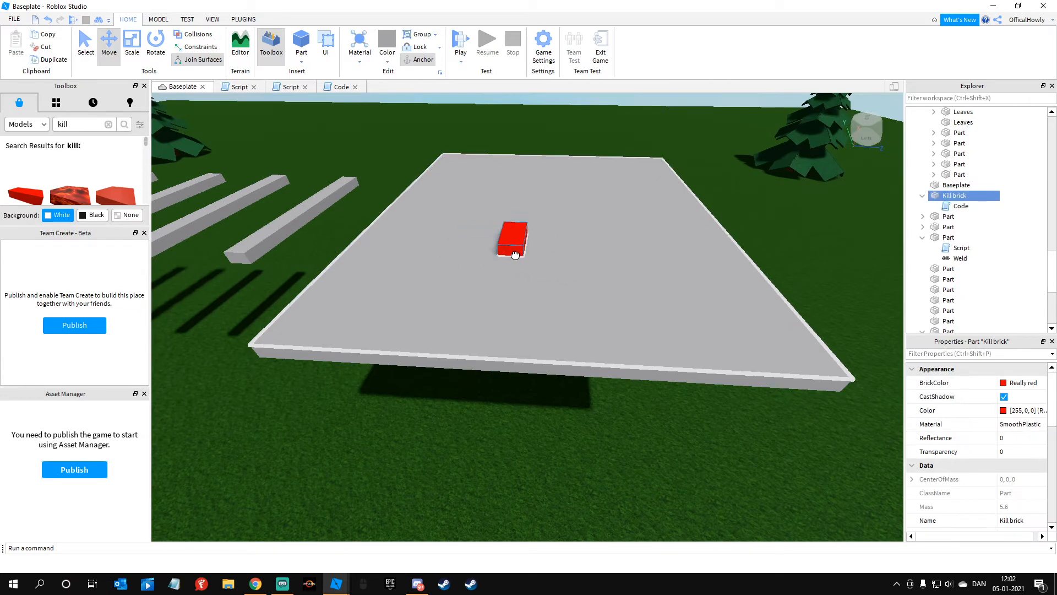
key("ctrl+3")
left_click_drag(465, 232, 763, 236)
left_click_drag(566, 255, 593, 399)
key("a")
left_click_drag(484, 264, 435, 273)
key("d")
right_click_drag(484, 285, 484, 286)
left_click_drag(616, 286, 621, 287)
key("d")
right_click_drag(717, 296, 717, 296)
left_click_drag(464, 176, 557, 187)
key("d")
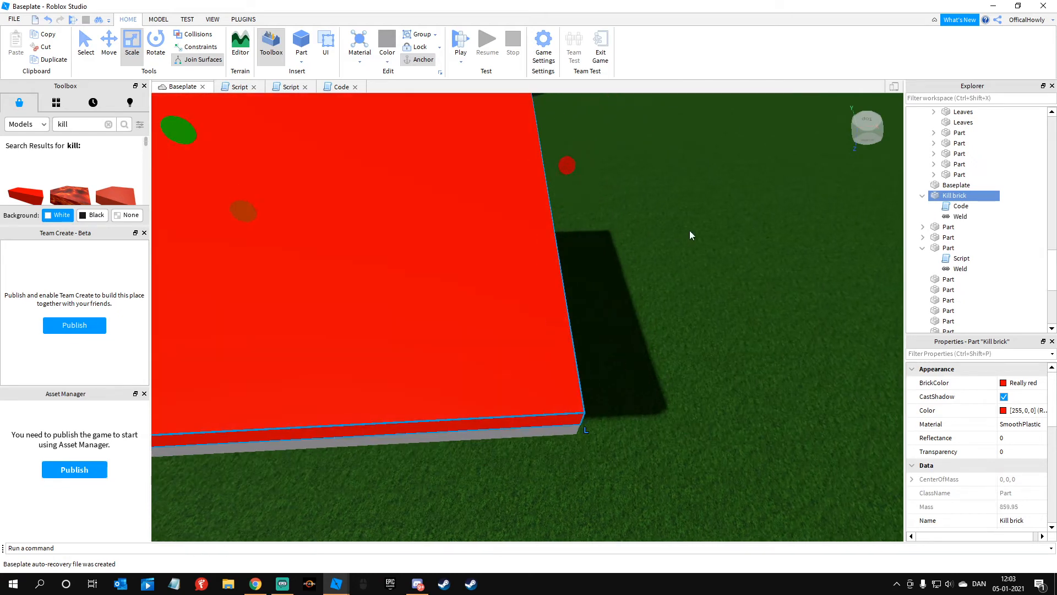
Step: Make the Kill brick over the platform invisible by setting its transparency to 1
right_click_drag(692, 234, 692, 234)
key("s")
key("a")
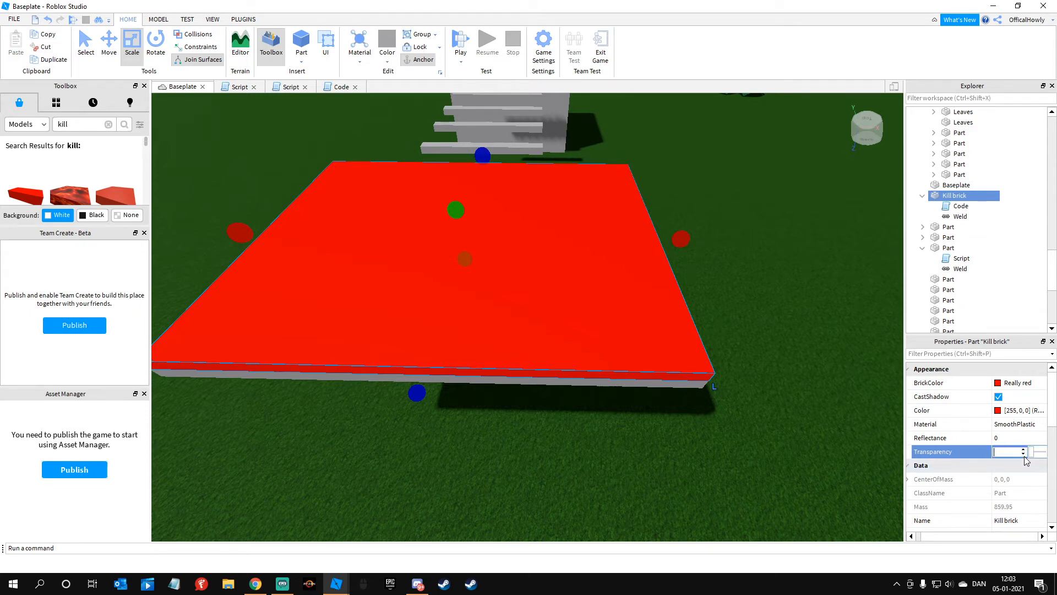
type("1")
key("Return")
left_click(788, 311)
right_click_drag(787, 311, 787, 312)
key("d")
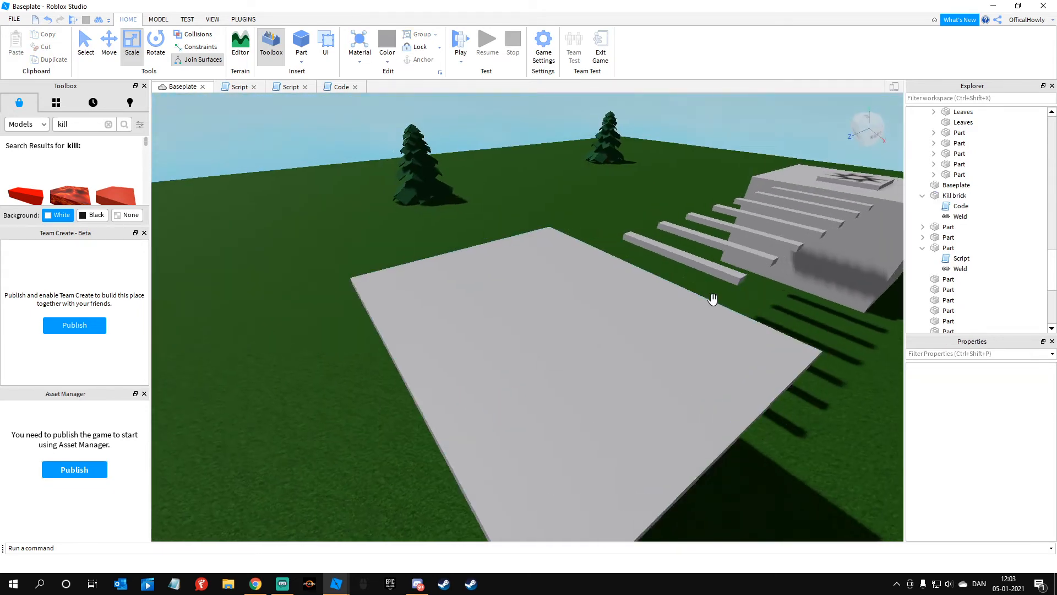
left_click(430, 326)
left_click_drag(472, 345, 484, 374)
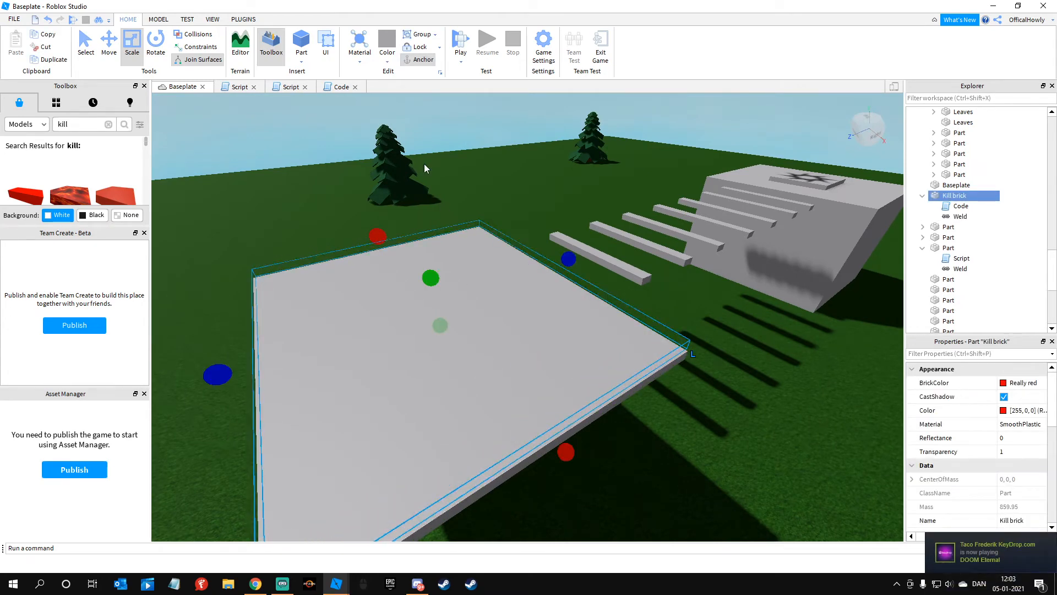
left_click_drag(211, 153, 383, 95)
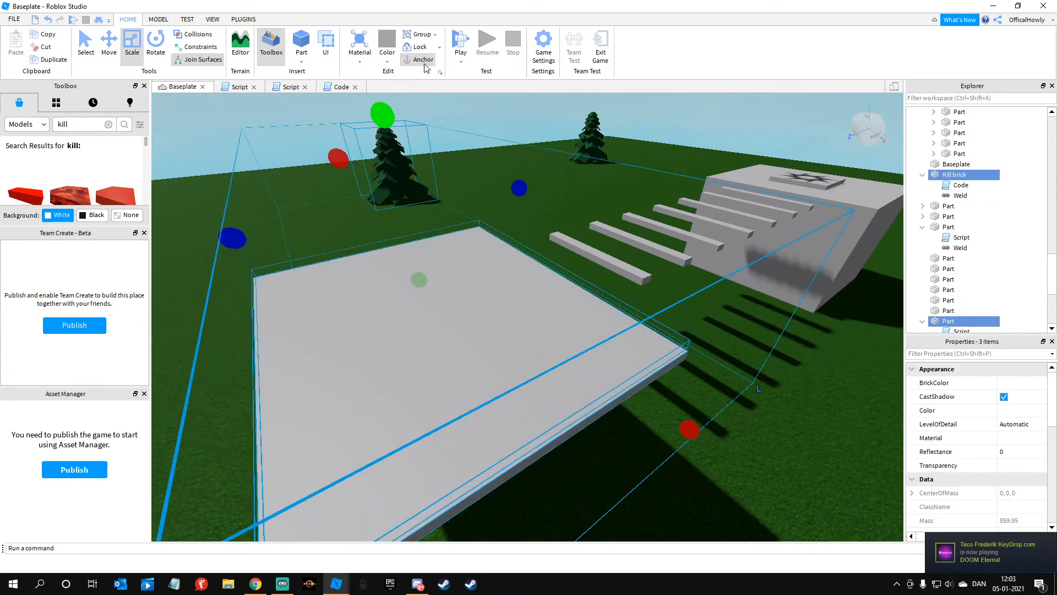
left_click(527, 140)
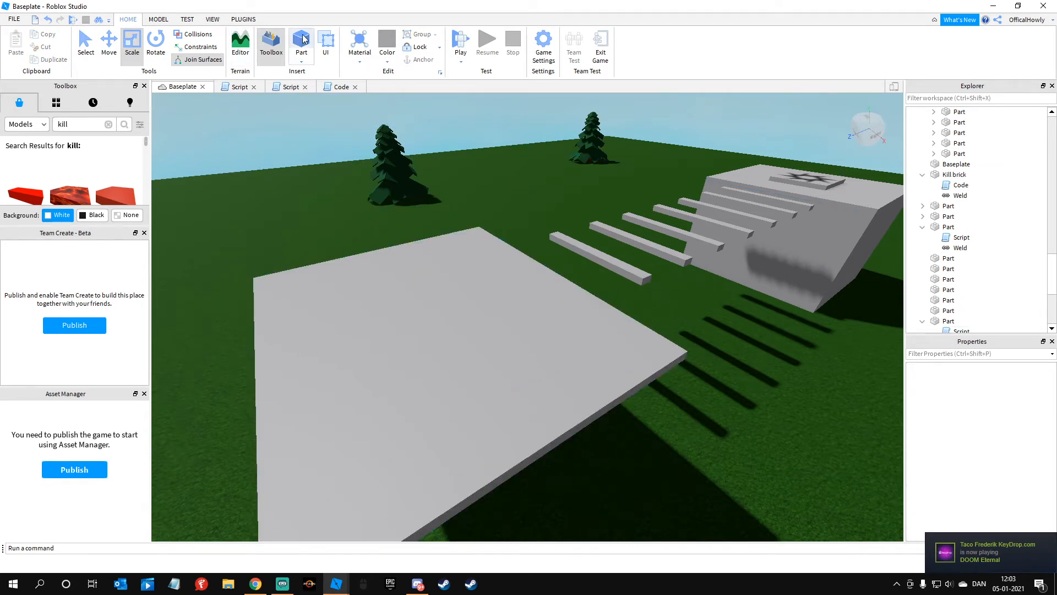
Step: Start a playtest and jump the character from the spawn block across the bars onto the platform
left_click(468, 35)
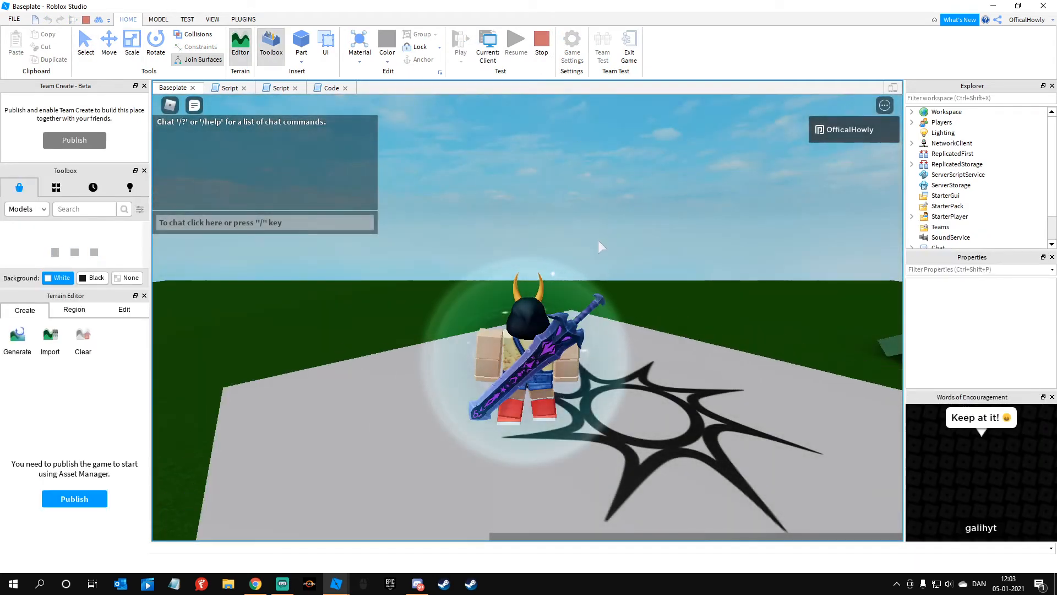
key("w")
right_click_drag(598, 240, 598, 240)
key("Tab")
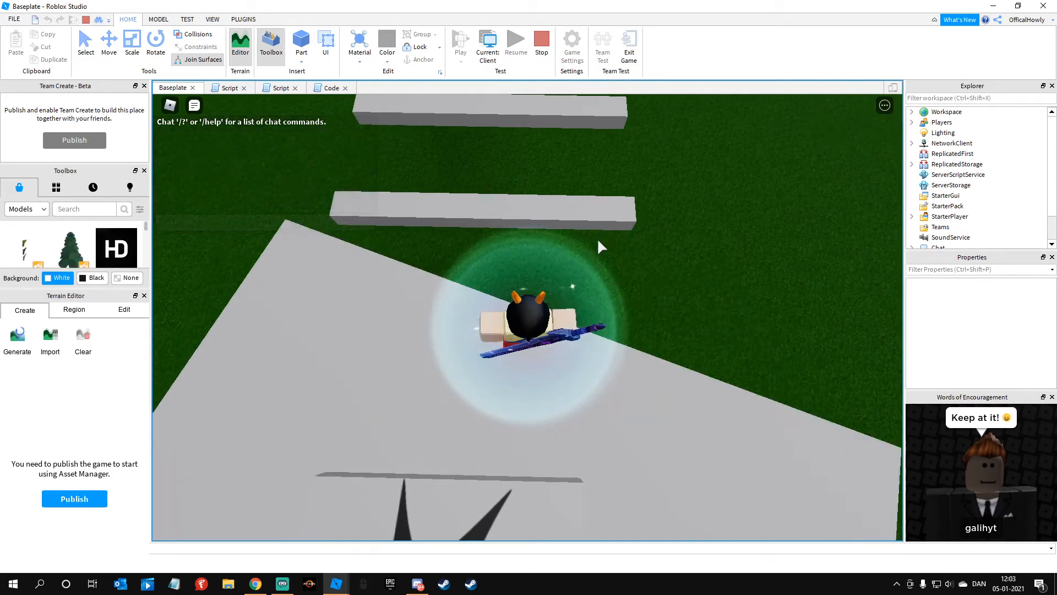
key("w")
key("space")
key("w")
right_click_drag(598, 240, 598, 240)
key("space")
key("space")
key("w")
key("space")
key("space")
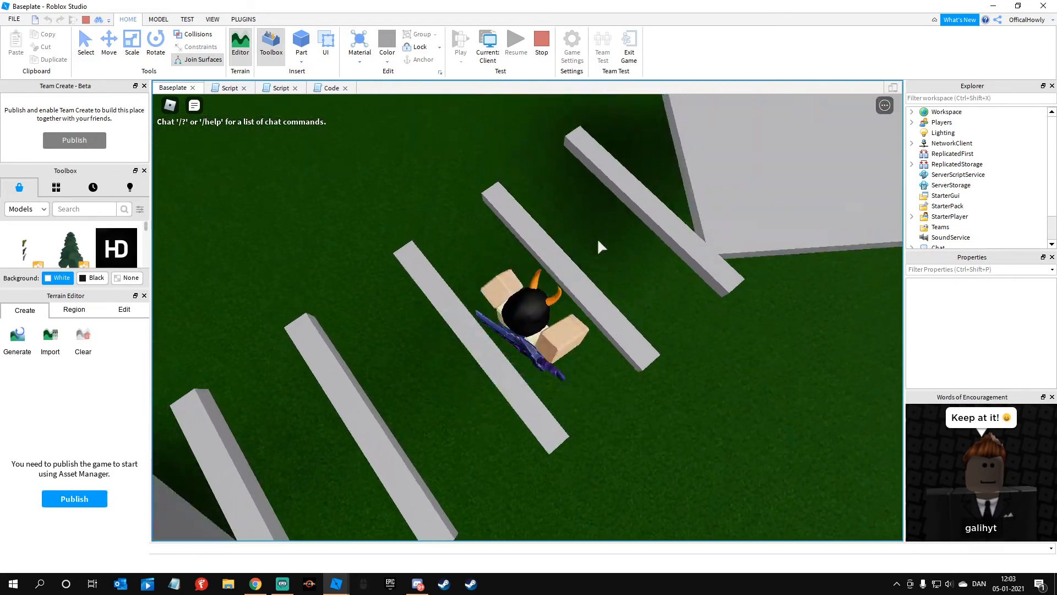
right_click_drag(598, 240, 598, 240)
key("w")
key("space")
key("w")
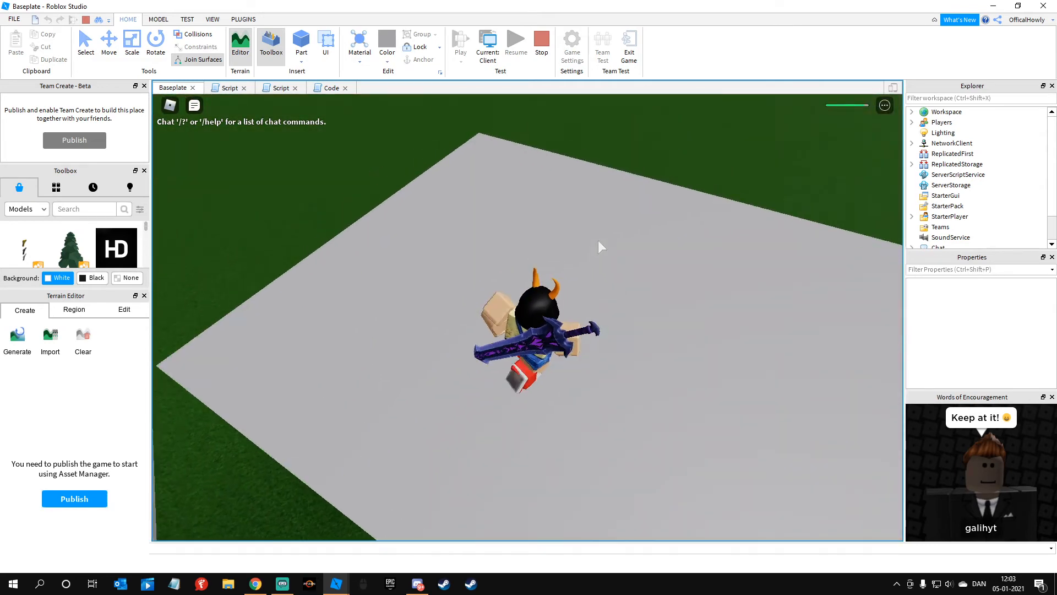
Step: Walk and jump around on the platform to test the invisible Kill brick's damage, and stop the playtest
key("space")
key("d")
key("w")
key("d")
key("space")
key("space")
right_click_drag(687, 131, 686, 131)
key("space")
key("s")
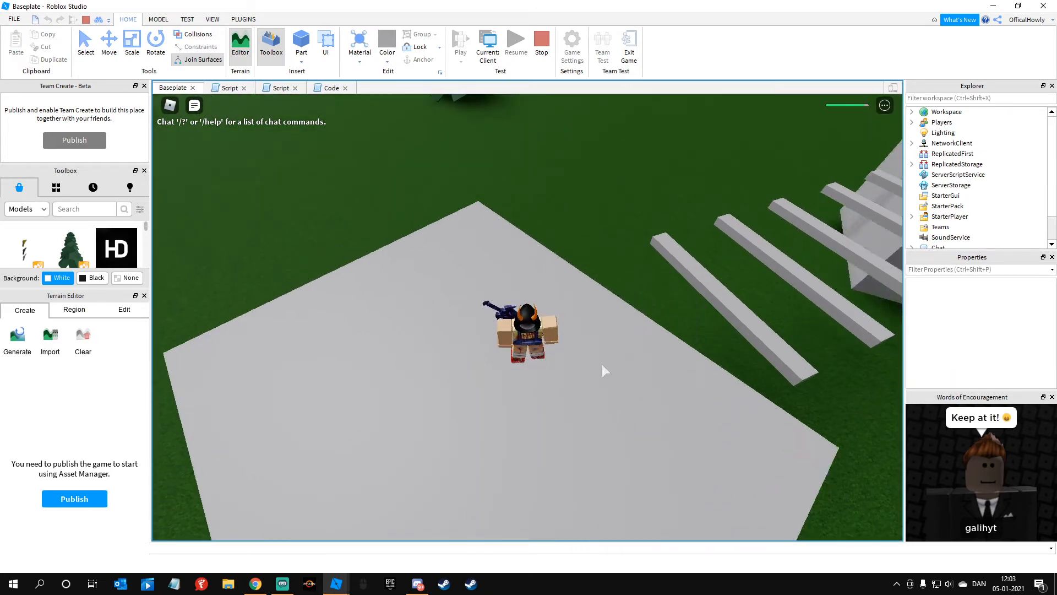
left_click(541, 41)
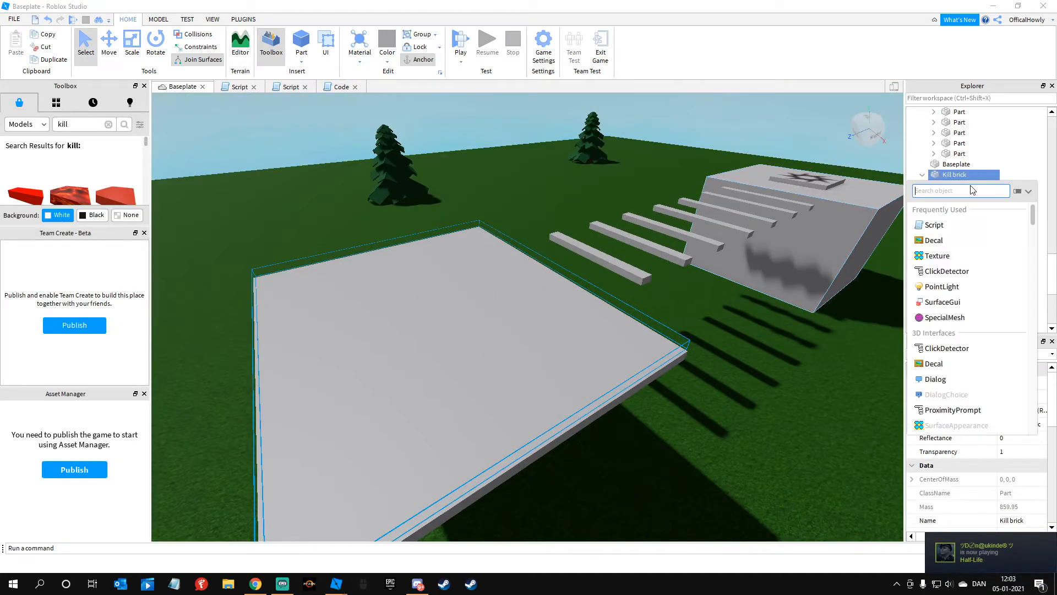
Step: Add a script to the Kill brick containing the pasted sphere.Rotation loop with the increment a=a+3
left_click(935, 225)
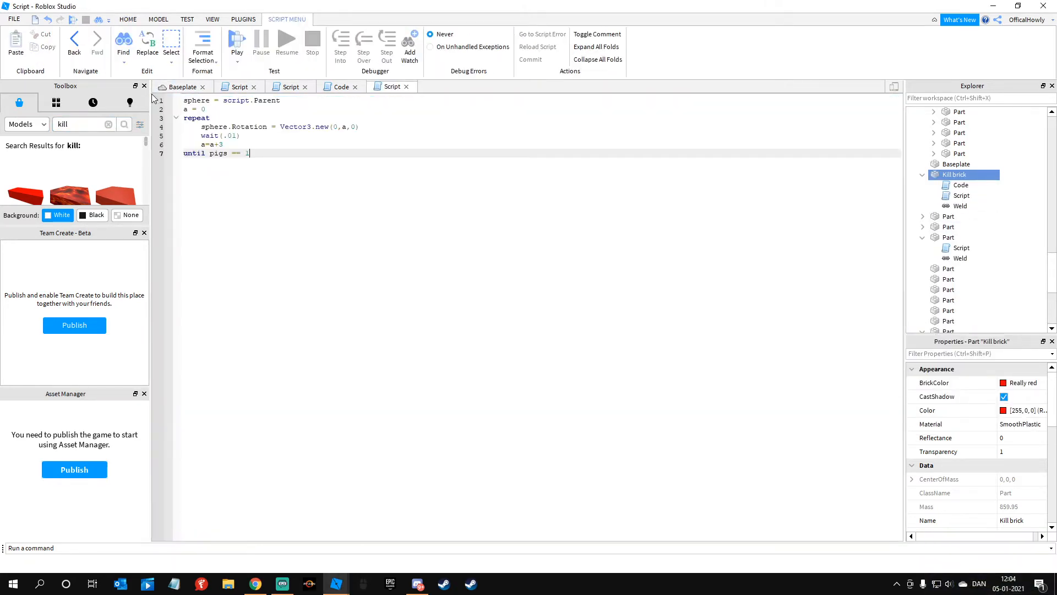
left_click(192, 88)
left_click(557, 213)
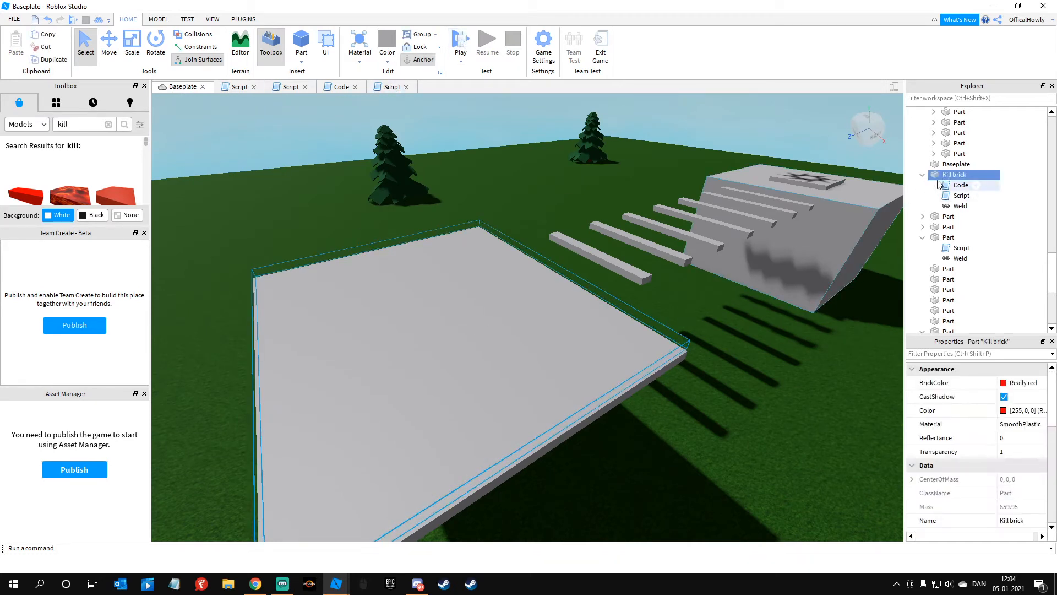
Step: Compare the rotation increments in the Kill brick's script and in the other spinning part's script
double_click(961, 196)
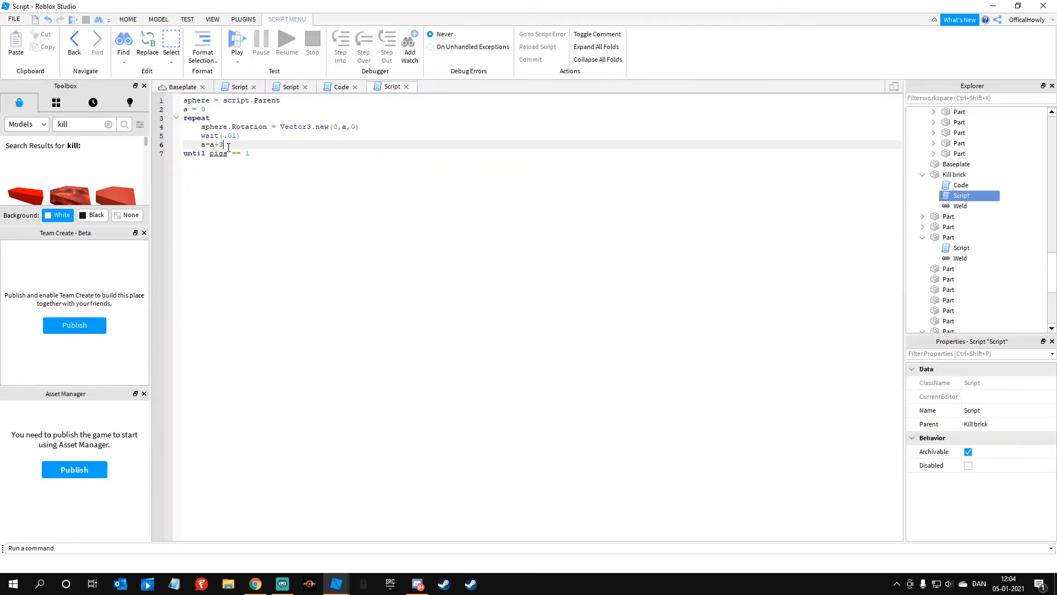
left_click(182, 87)
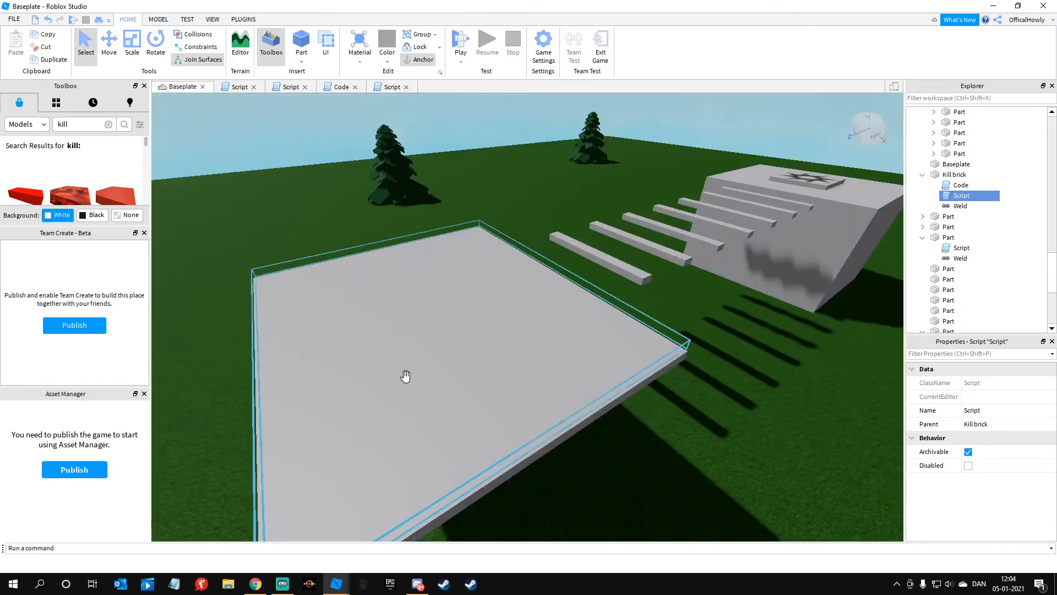
right_click_drag(578, 427, 767, 477)
key("w")
key("d")
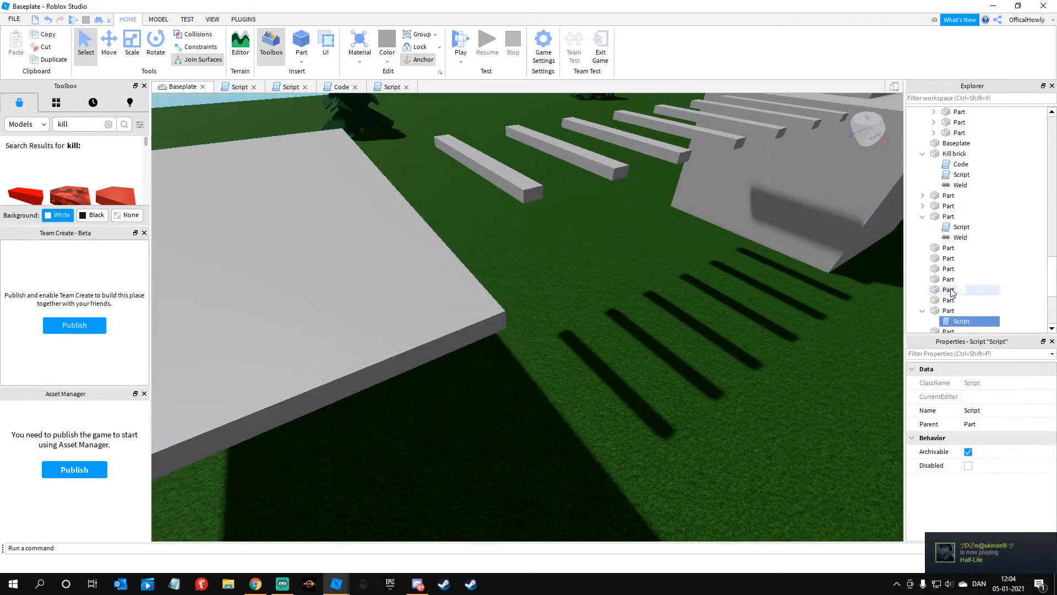
double_click(954, 287)
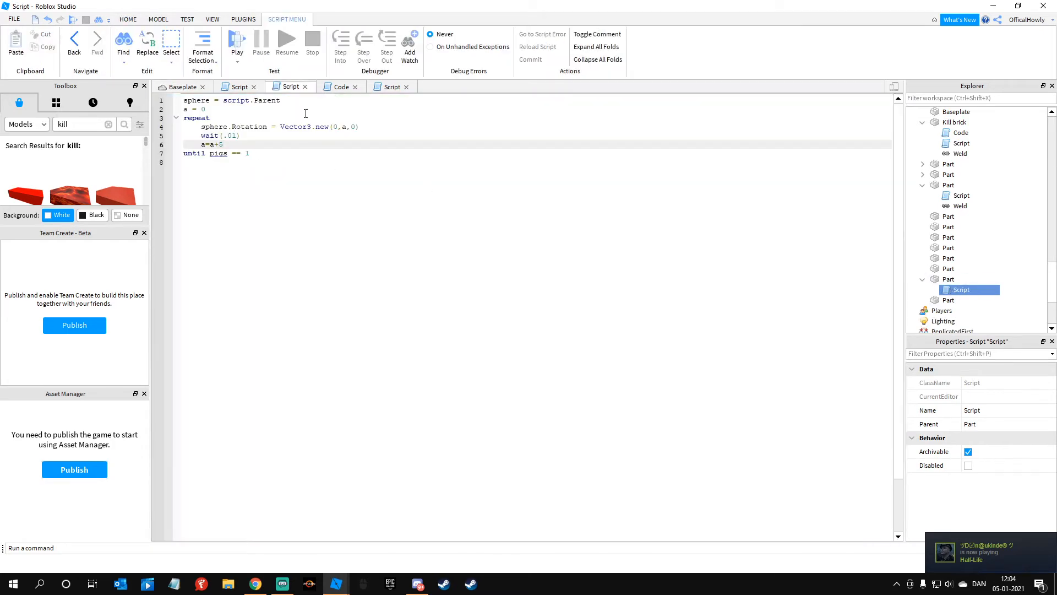
left_click(177, 87)
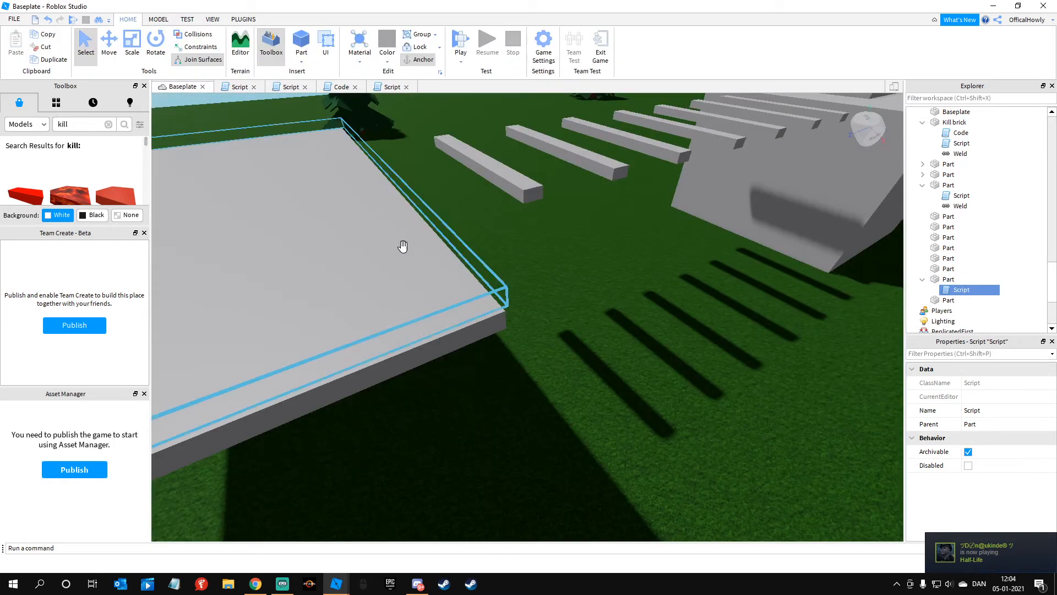
Step: Start a playtest and jump the character from the spawn block across the bars towards the platform
left_click(460, 38)
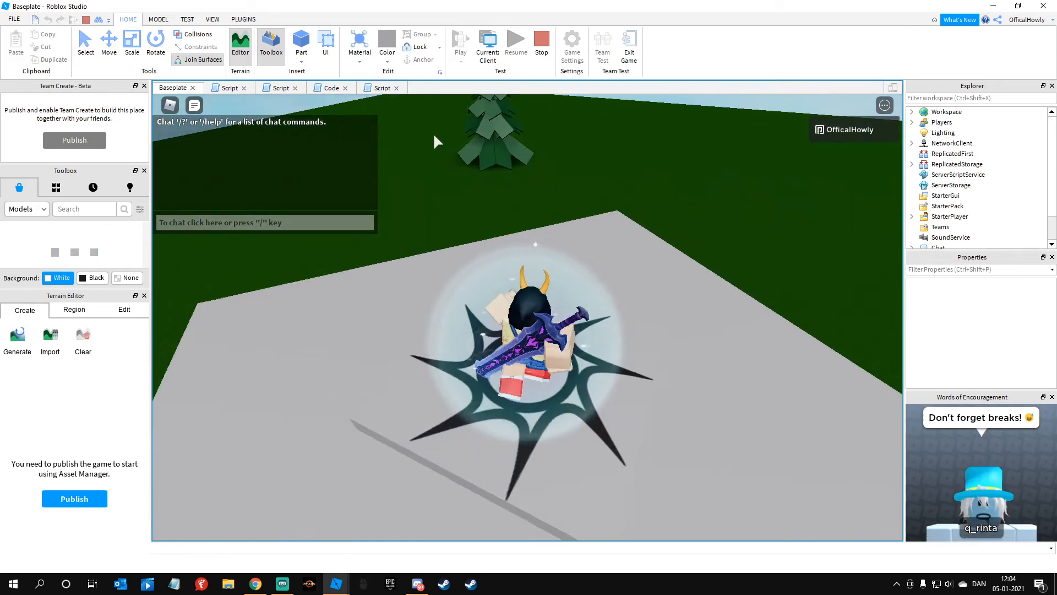
key("w")
right_click_drag(424, 141, 424, 142)
key("space")
key("w")
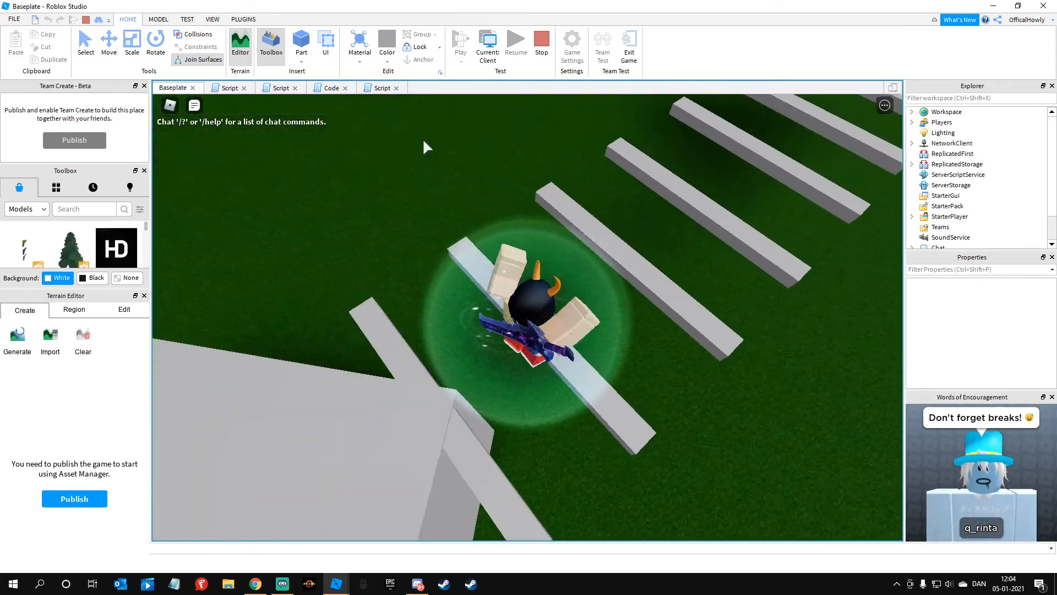
key("space")
key("w")
key("space")
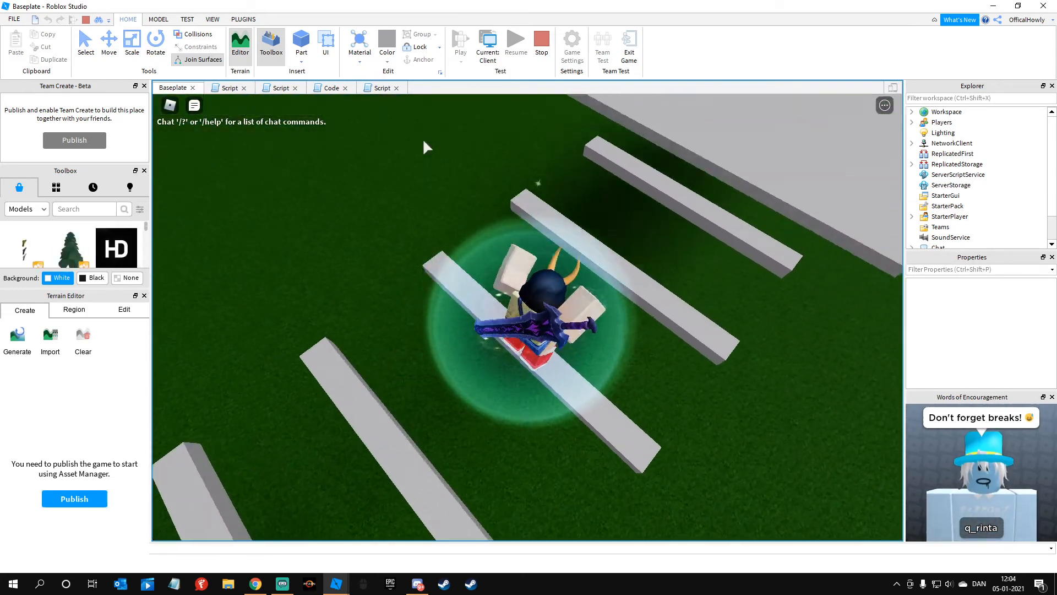
key("w")
right_click_drag(424, 142, 432, 150)
Step: Walk and jump around on the platform to test its spin and the invisible Kill brick's damage
key("d")
key("a")
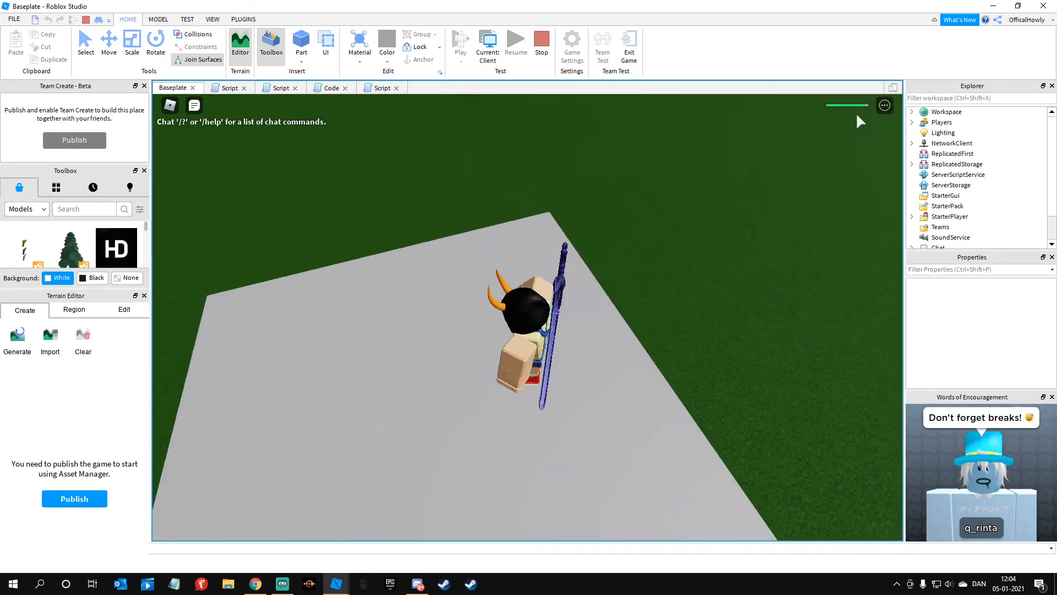
key("w")
key("w")
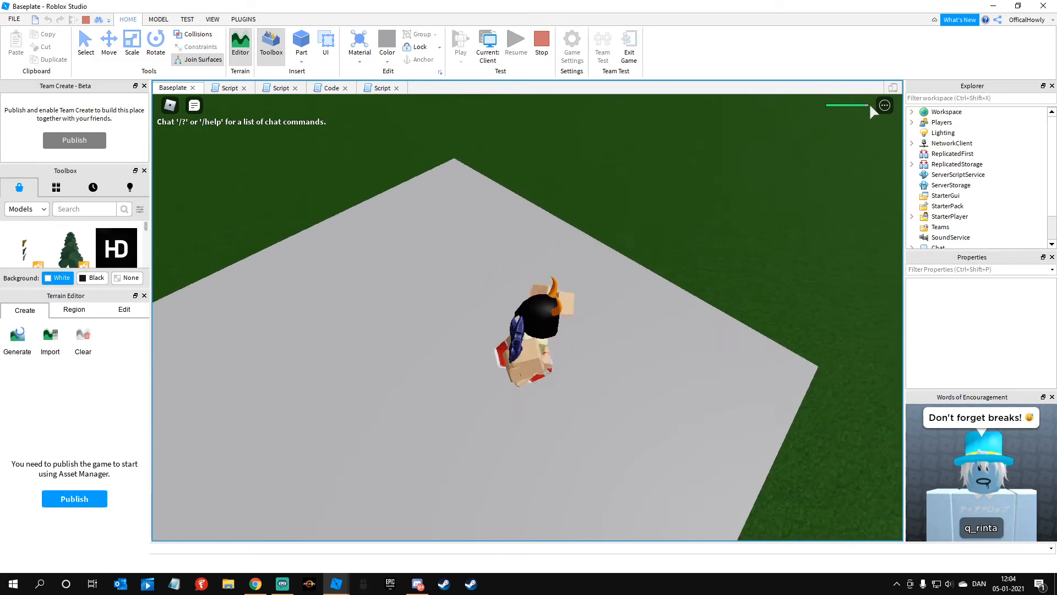
right_click_drag(613, 138, 547, 123)
key("s")
key("space")
Step: Keep jumping the character along the course, view the bars from the ground below, and stop the playtest
key("w")
scroll(596, 144, "down", 8)
scroll(551, 126, "up", 5)
key("w")
key("w")
key("space")
key("space")
key("w")
key("space")
key("w")
key("space")
key("d")
key("space")
key("w")
scroll(557, 122, "down", 3)
key("s")
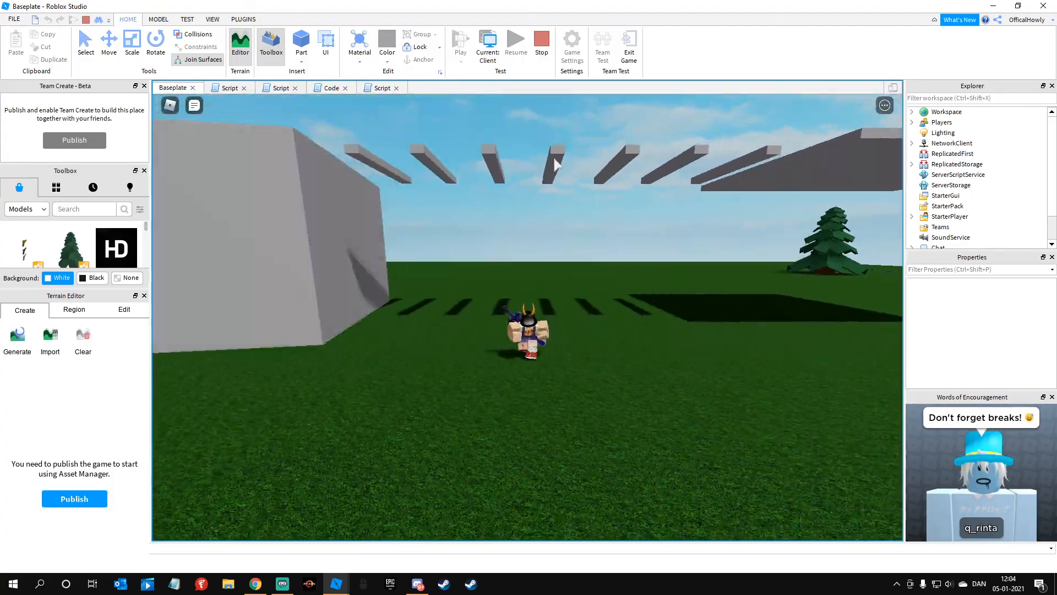
right_click_drag(553, 161, 554, 161)
scroll(554, 160, "up", 2)
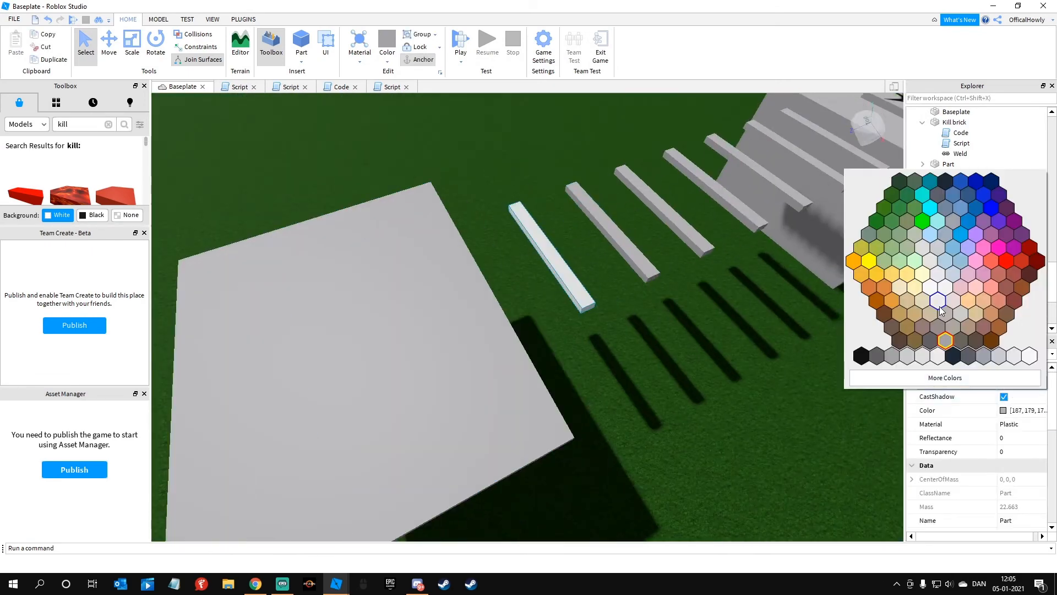
Step: Recolor the bars in green, blue, red, brown and magenta, and the platform in bright blue
left_click(903, 308)
left_click(936, 231)
left_click(729, 207)
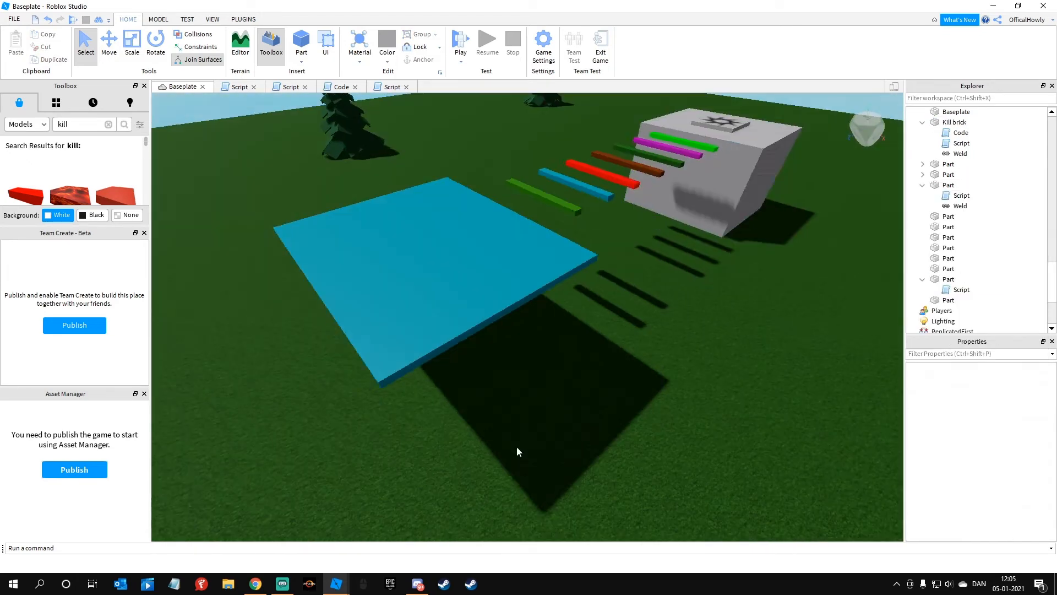
Step: Search the model library for a sky and a conveyer, and insert the pink sunset sky and the Conveyer Model 1
left_click(43, 124)
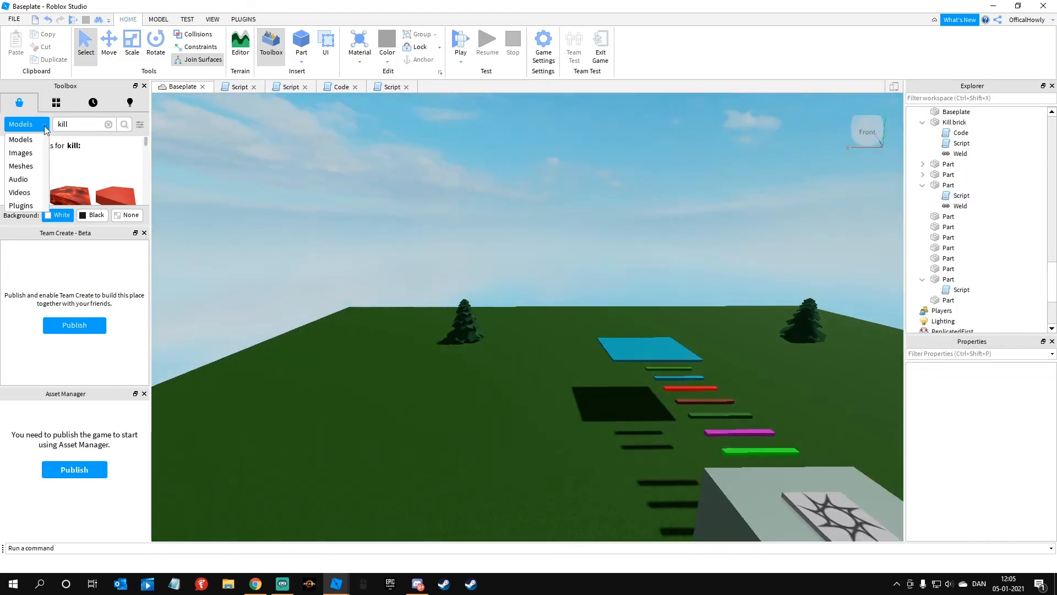
left_click(59, 193)
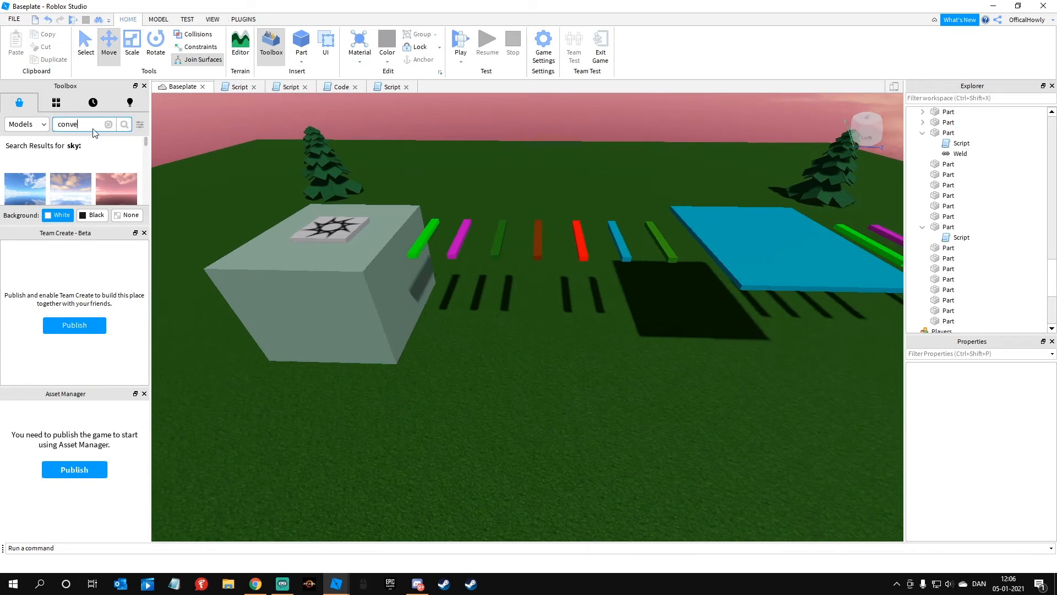
left_click(23, 180)
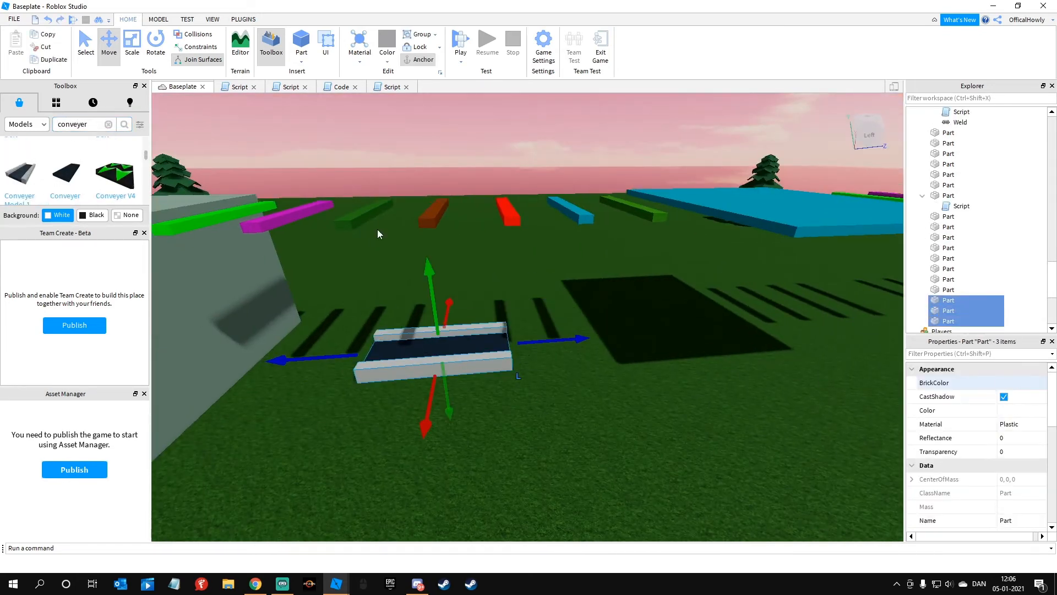
Step: Move the three conveyor parts up to bar height, directly behind the last bar of the second row
left_click(85, 44)
left_click_drag(600, 316, 557, 280)
right_click_drag(557, 280, 541, 267)
left_click_drag(539, 268, 541, 246)
left_click_drag(413, 304, 417, 304)
right_click_drag(413, 306, 451, 269)
left_click(451, 270)
left_click(440, 234, "ctrl")
left_click(441, 308, "ctrl")
Step: Scale the conveyor's belt and side rails to fit behind the last bar
left_click(132, 44)
left_click_drag(567, 271, 522, 271)
left_click(584, 275)
right_click_drag(583, 276, 458, 118)
left_click(567, 272)
left_click(949, 321)
scroll(950, 309, "down", 1)
left_click(950, 293)
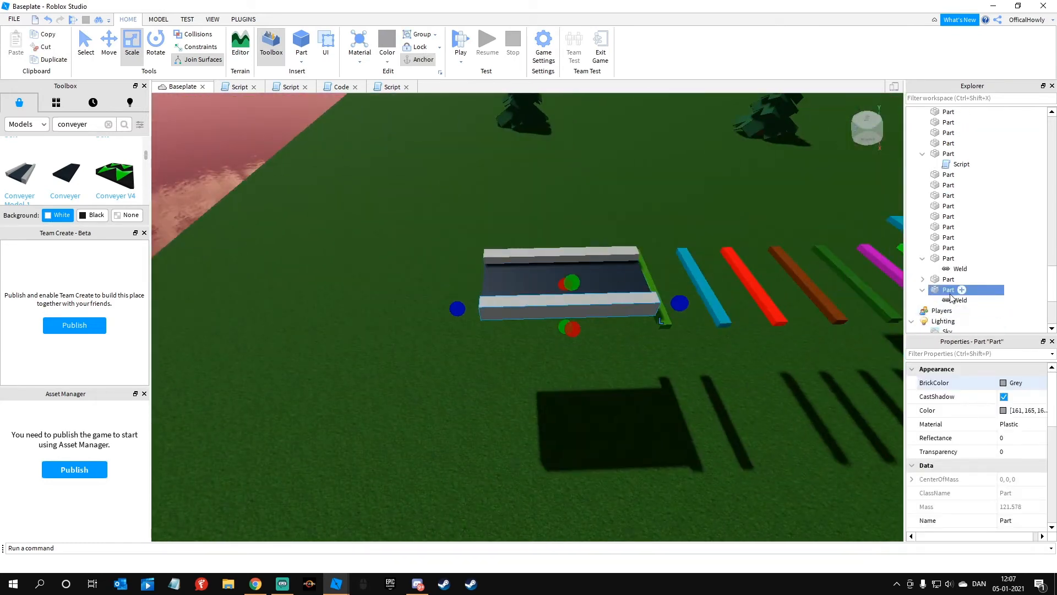
right_click_drag(570, 210, 601, 264)
left_click(622, 352)
left_click(652, 328, "ctrl")
left_click(595, 372, "ctrl")
Step: Search the model library for obby and insert the wrap jump obby model near the conveyor's far end
left_click(923, 280)
left_click(748, 232)
right_click_drag(748, 231, 412, 237)
scroll(83, 174, "up", 4)
left_click(145, 233)
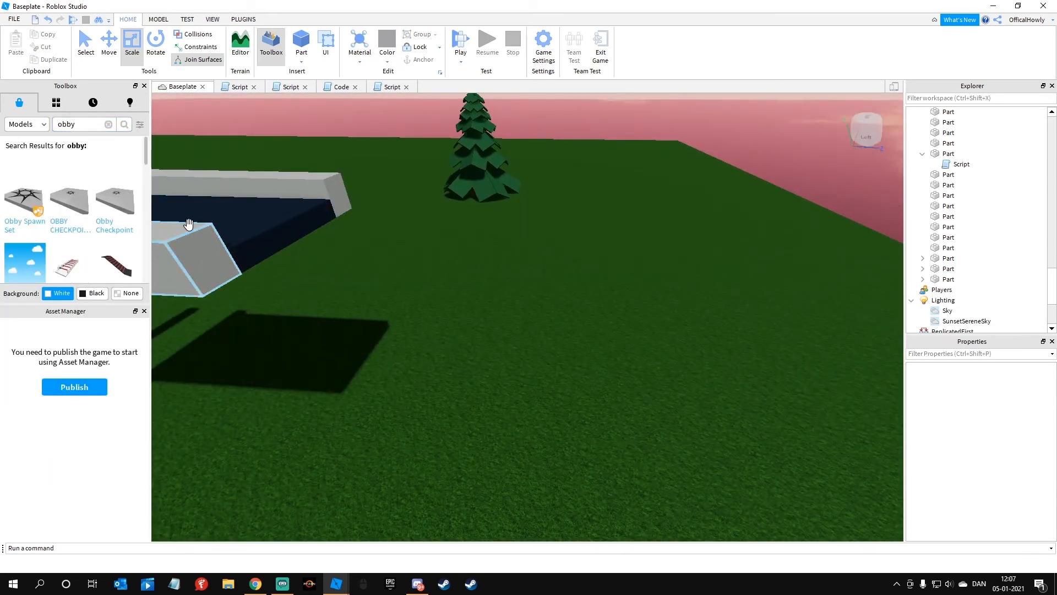
left_click(73, 191)
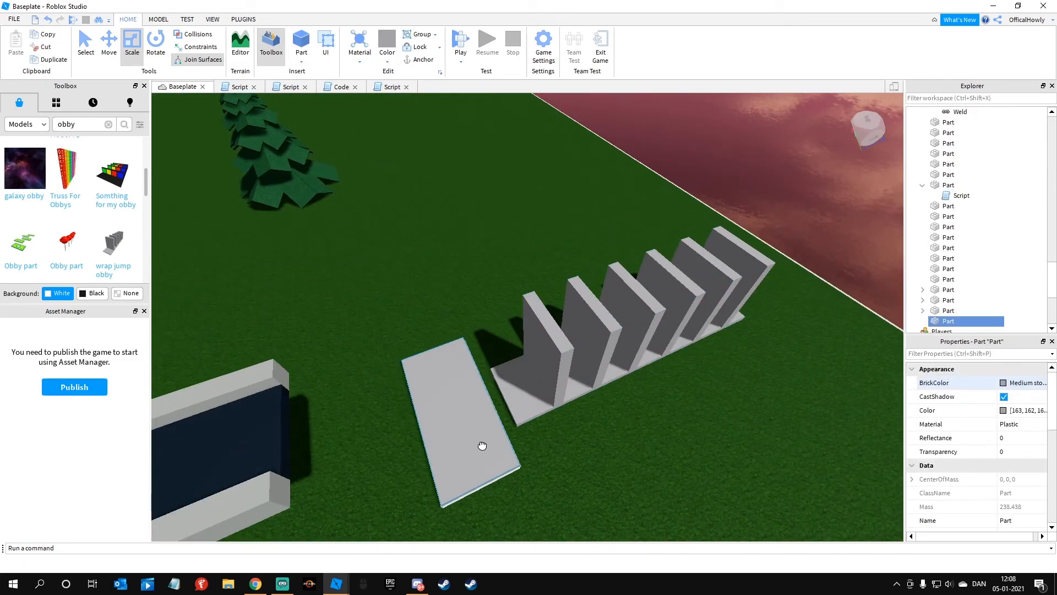
Step: Place the flat part at the conveyor's far end and line up the wrap jump obby behind it
left_click_drag(482, 445, 468, 450)
left_click(346, 454)
right_click_drag(346, 453, 370, 311)
left_click_drag(527, 356, 517, 361)
left_click(524, 394)
right_click_drag(524, 395, 521, 308)
left_click(517, 297)
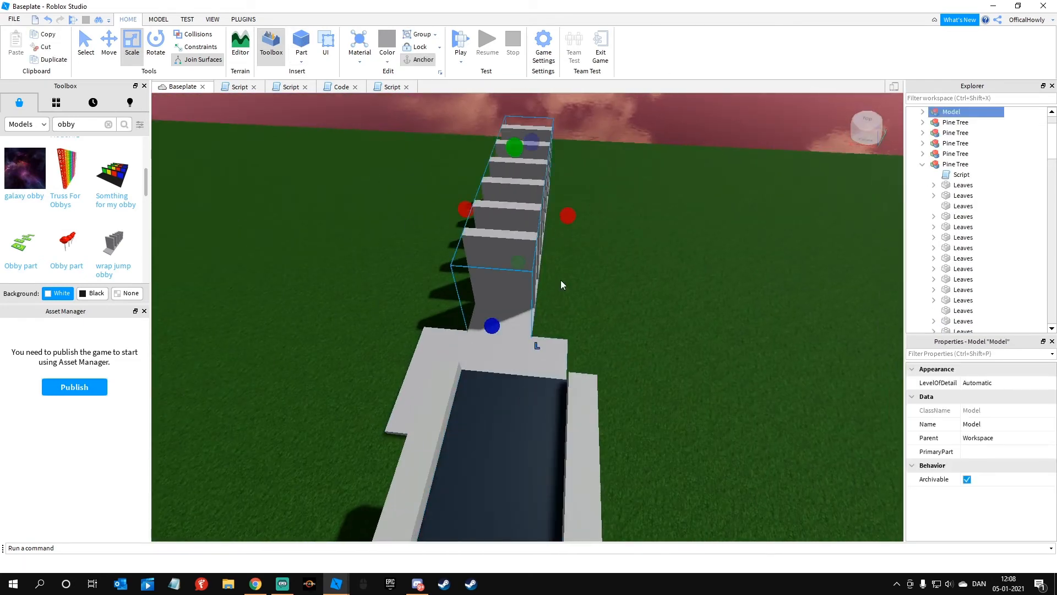
Step: Fine-tune the positions of the flat part and the wrap jump obby beyond the conveyor
left_click(531, 355, "ctrl")
right_click_drag(531, 355, 419, 352)
left_click(109, 44)
right_click_drag(468, 309, 578, 314)
left_click_drag(609, 265, 602, 265)
left_click(635, 372)
right_click_drag(636, 372, 533, 337)
Step: Insert the Truss For Obbys model and stand it against the far end of the wrap jump obby
left_click(301, 41)
key("Delete")
left_click(66, 169)
right_click_drag(346, 279, 454, 348)
left_click_drag(542, 353, 572, 457)
right_click_drag(572, 456, 529, 385)
left_click(529, 386)
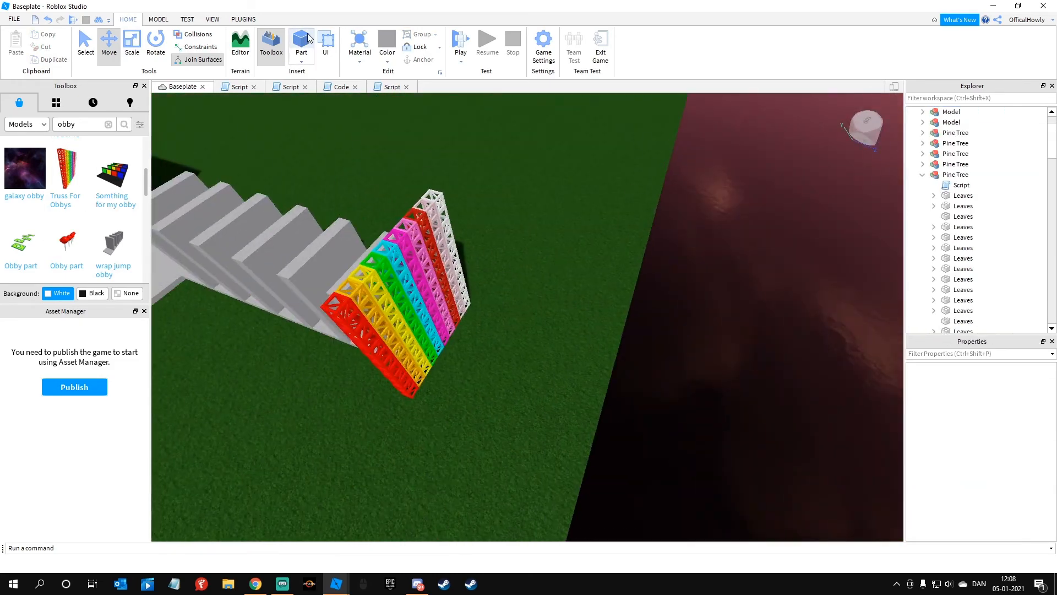
Step: Add a flat platform part at the top of the rainbow truss
right_click_drag(529, 315, 561, 374)
left_click_drag(562, 374, 600, 397)
right_click_drag(600, 396, 655, 309)
left_click(568, 354)
left_click_drag(341, 308, 650, 427)
Step: Color the platform behind the truss and the one before the wrap jump obby light purple
left_click(1002, 383)
left_click(974, 263)
left_click(612, 298)
left_click(677, 351)
left_click(1002, 384)
left_click(936, 255)
left_click(659, 325)
right_click_drag(528, 297, 372, 259)
left_click(509, 300)
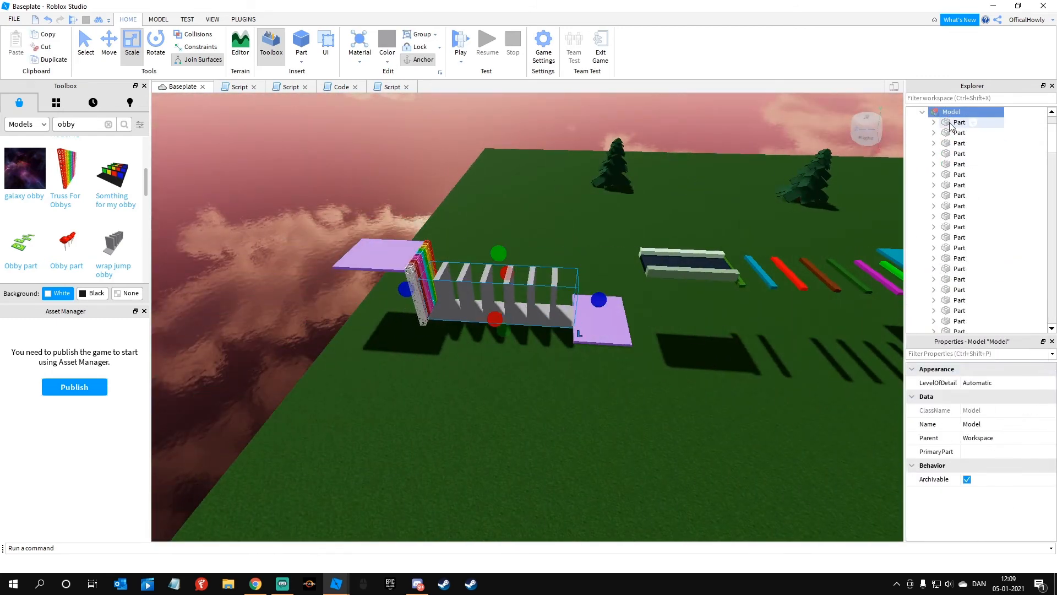
Step: Start a playtest and jump the character from the spawn block across the first row of coloured bars
left_click(457, 40)
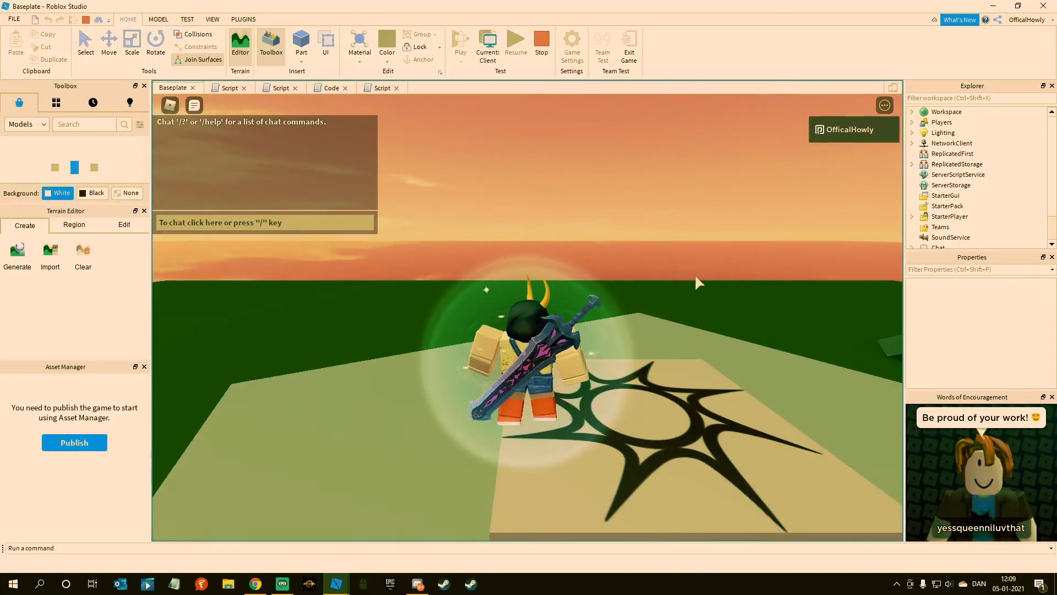
right_click_drag(605, 254, 606, 254)
key("w")
scroll(605, 254, "down", 6)
scroll(541, 266, "down", 1)
right_click_drag(459, 305, 460, 305)
scroll(459, 305, "up", 5)
key("w")
key("space")
key("space")
key("space")
key("space")
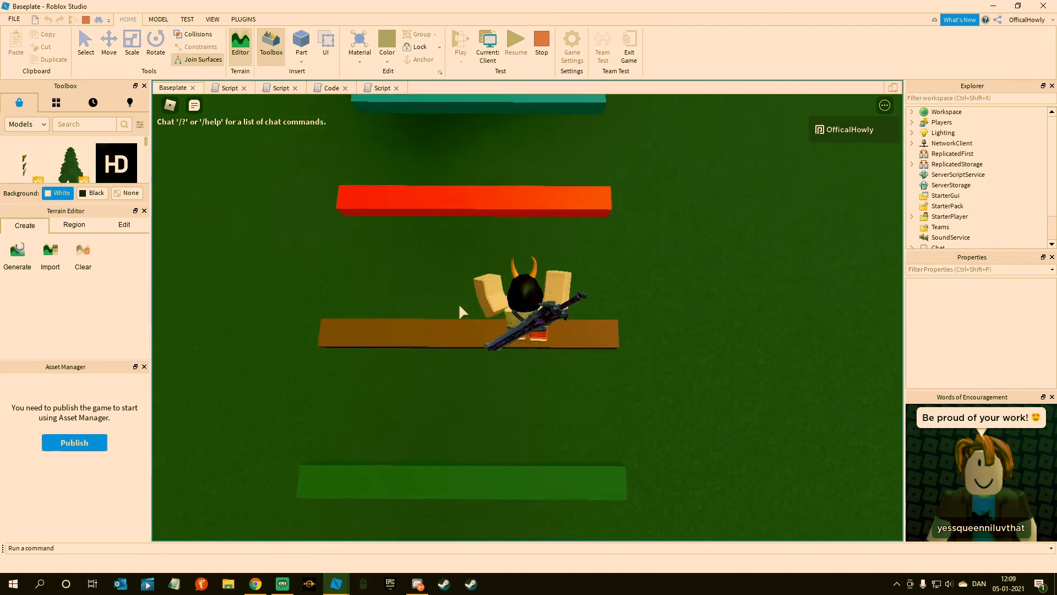
key("space")
key("space")
key("space")
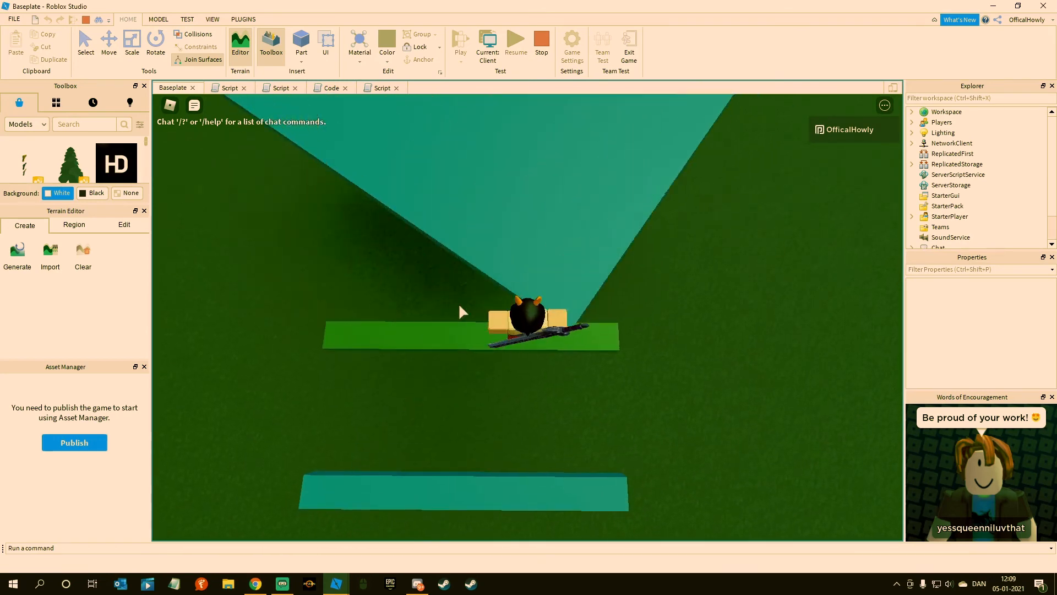
Step: Cross the spinning blue platform and jump the character along the second row of bars onto the conveyor
key("w")
key("space")
right_click_drag(459, 305, 459, 305)
key("w")
key("space")
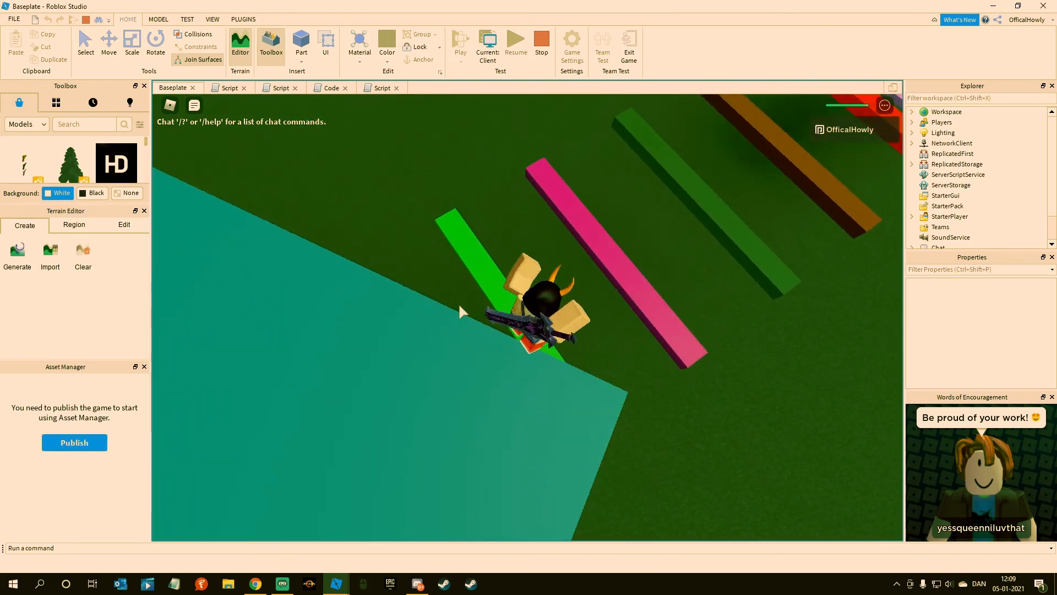
key("w")
key("space")
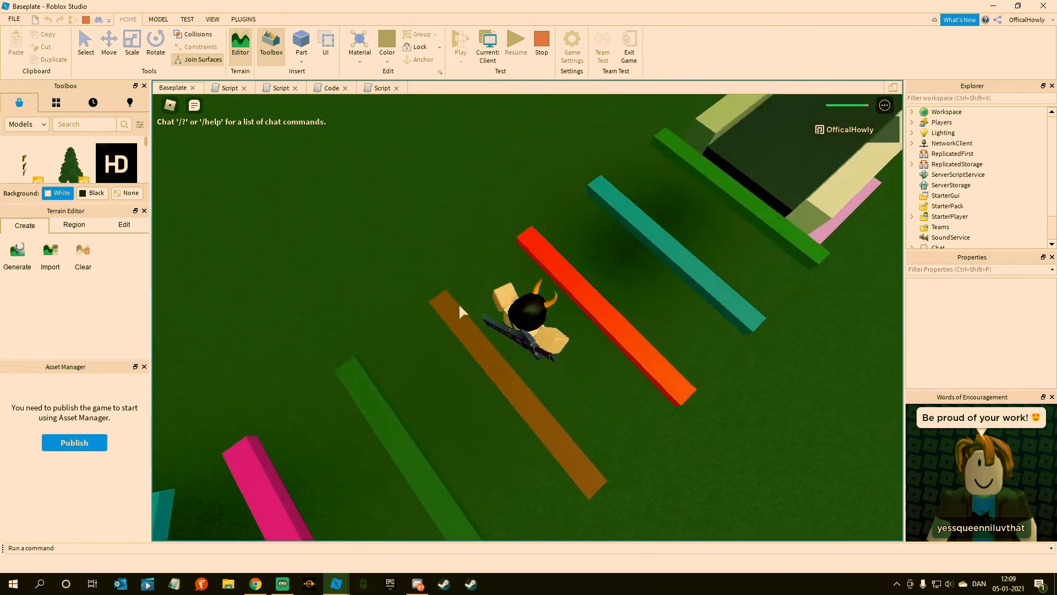
key("w")
key("space")
right_click_drag(459, 305, 459, 305)
key("w")
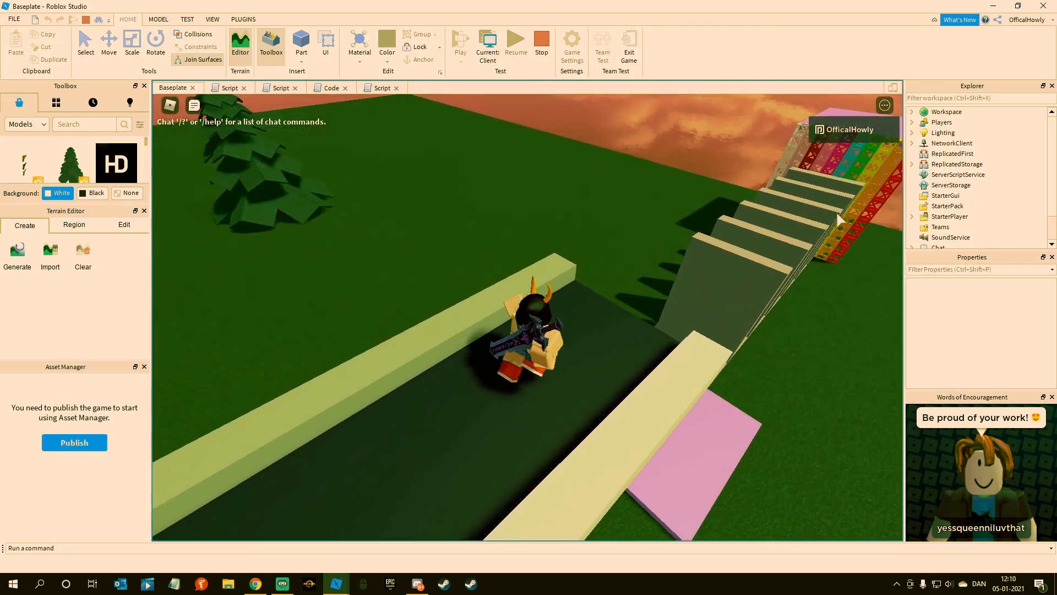
Step: Test the conveyor by walking and jumping the character along it, checking its movement from several angles
right_click_drag(833, 213, 833, 213)
scroll(833, 213, "up", 5)
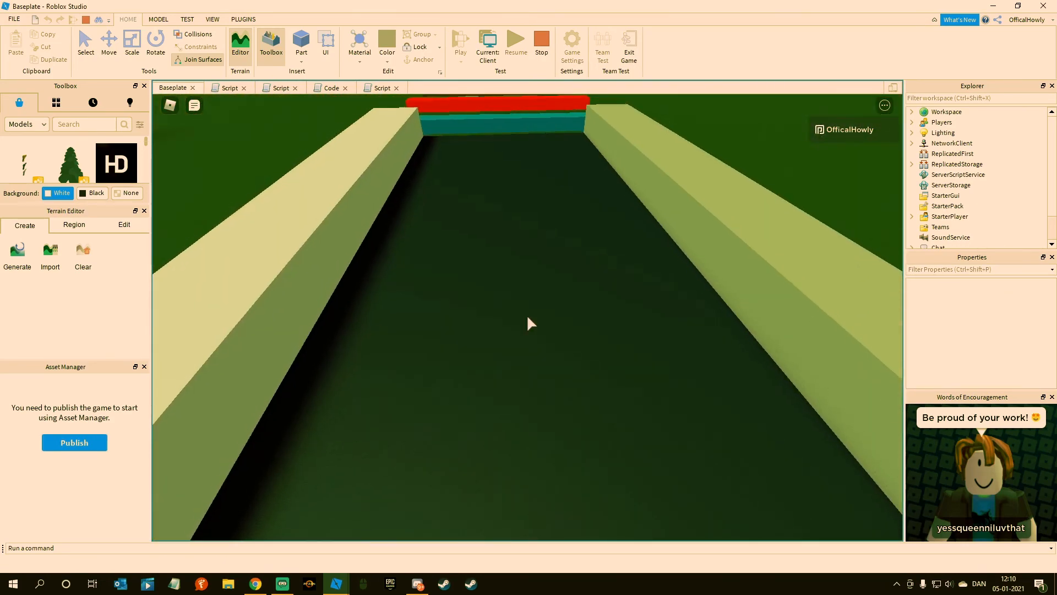
scroll(527, 318, "down", 4)
key("w")
right_click_drag(503, 283, 503, 283)
key("space")
right_click_drag(594, 292, 594, 292)
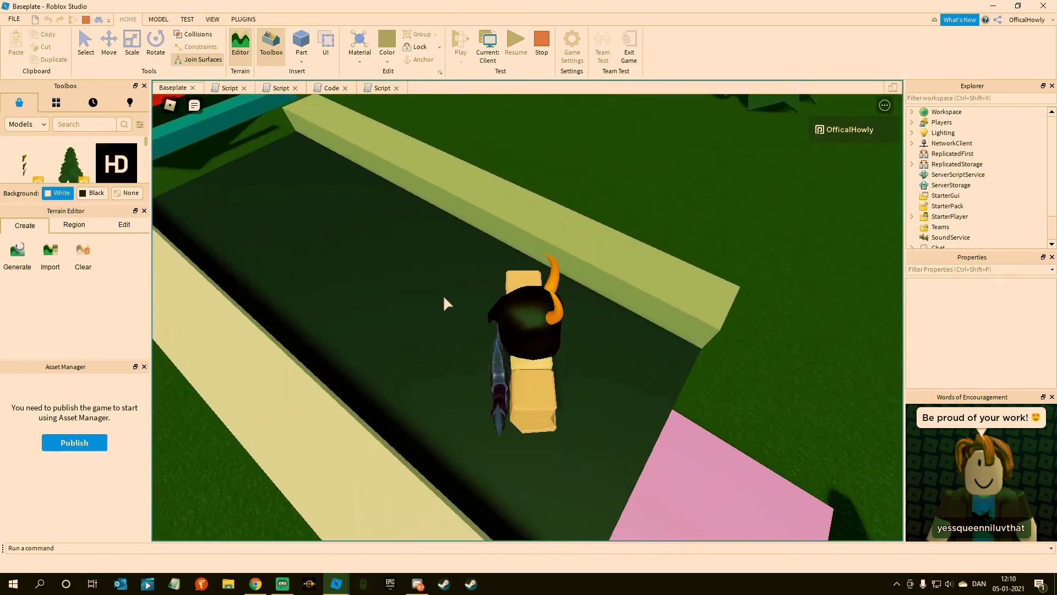
right_click_drag(330, 301, 330, 301)
right_click_drag(455, 220, 455, 220)
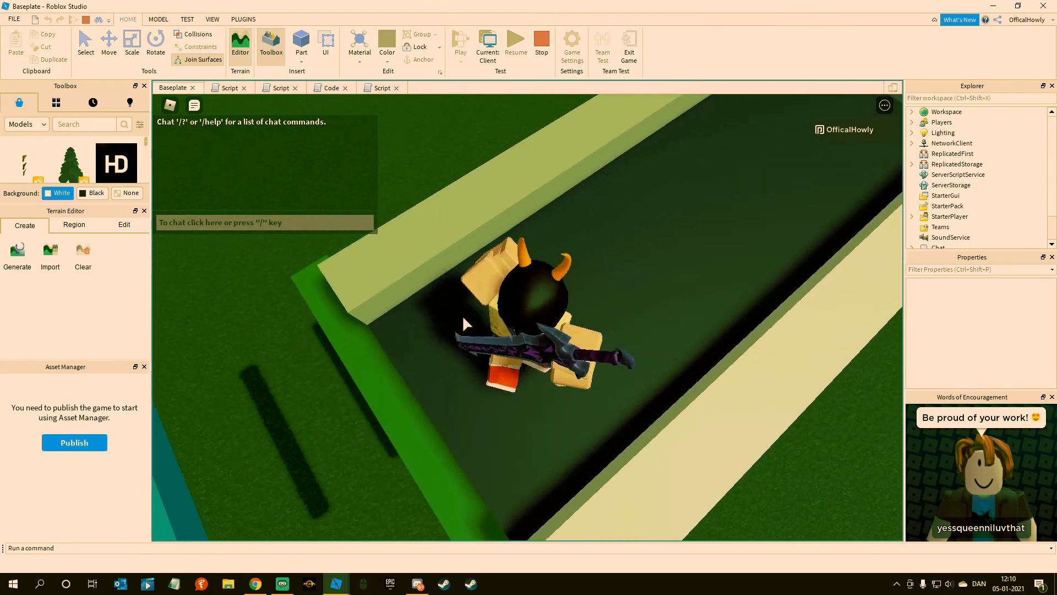
right_click_drag(462, 317, 462, 317)
key("w")
key("a")
key("d")
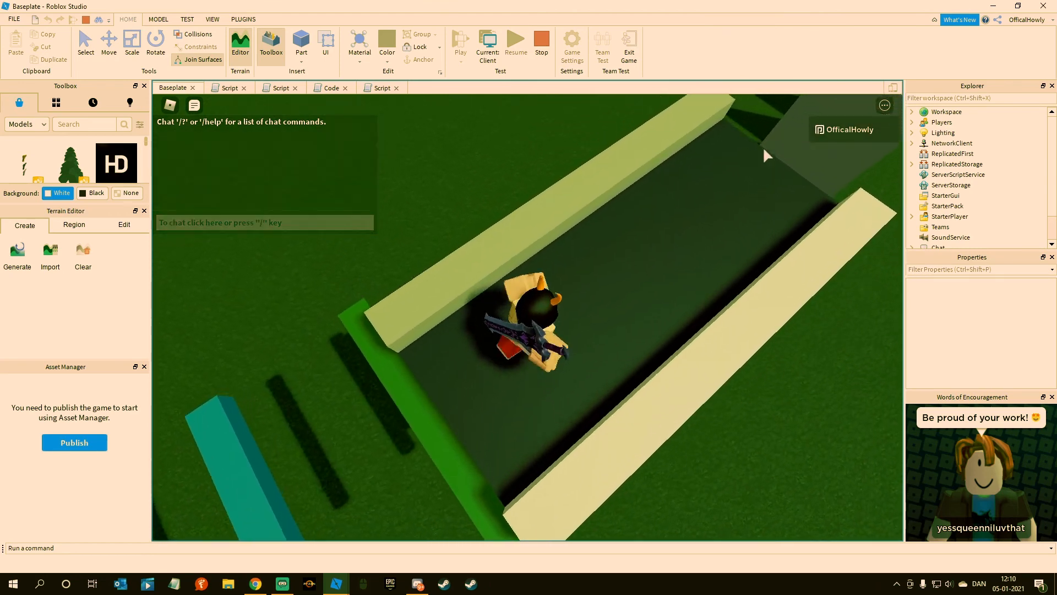
Step: Run the character off the conveyor, through the wrap jump obby and on to the rainbow truss, and end the playtest
right_click_drag(766, 155, 766, 154)
key("w")
right_click_drag(656, 236, 655, 237)
key("w")
key("w")
key("space")
key("w")
key("space")
key("w")
key("w")
key("s")
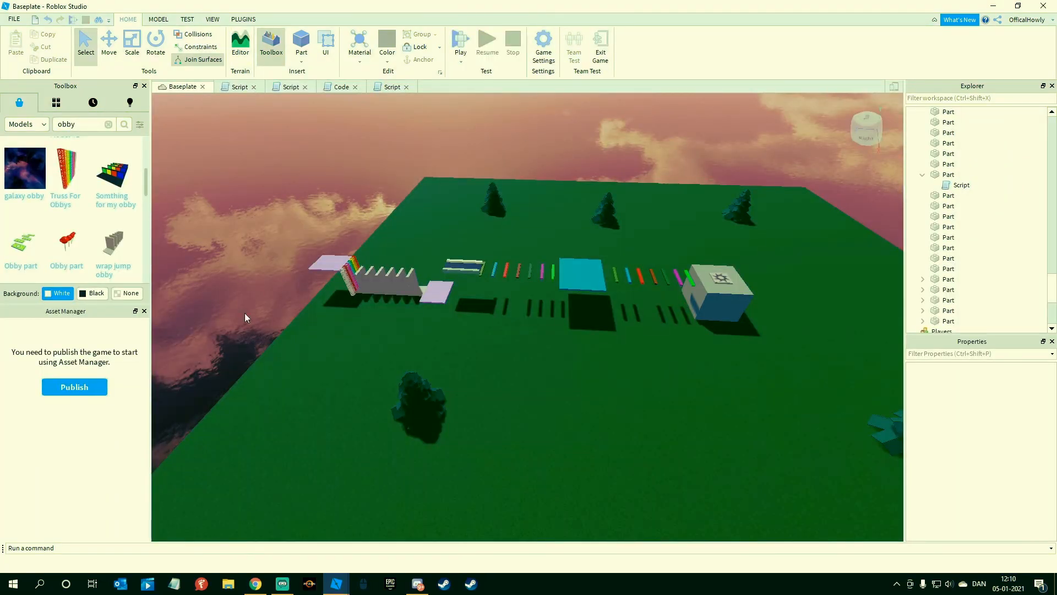
right_click_drag(246, 324, 247, 324)
key("d")
right_click_drag(298, 231, 298, 230)
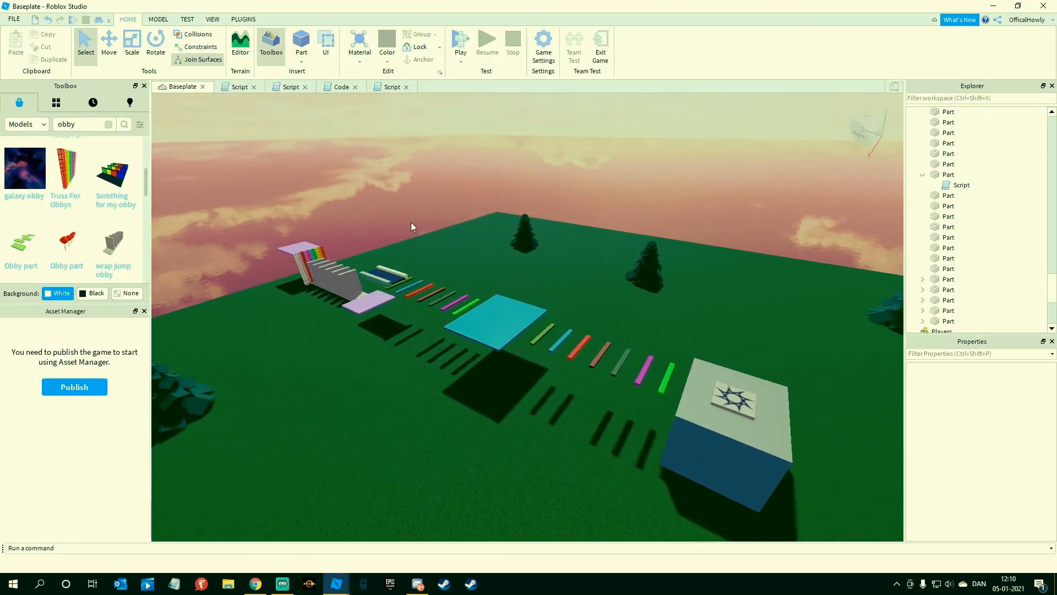
Step: Insert the Owner Title Script V4.2 model from My Models onto the baseplate and open its READ ME script
right_click_drag(662, 250, 662, 250)
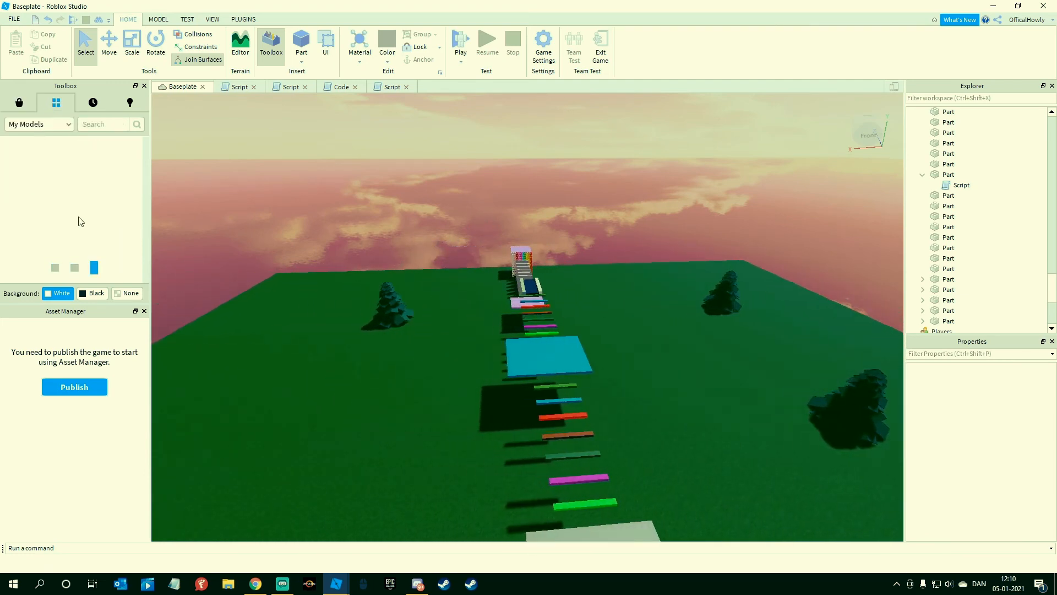
right_click_drag(306, 223, 306, 222)
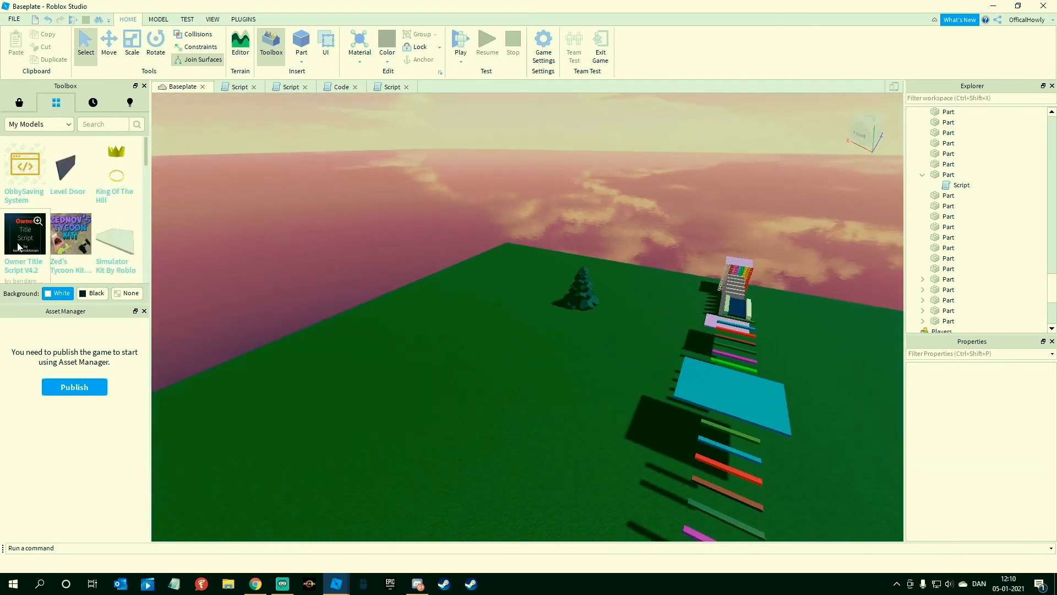
left_click_drag(15, 246, 460, 276)
left_click(922, 112)
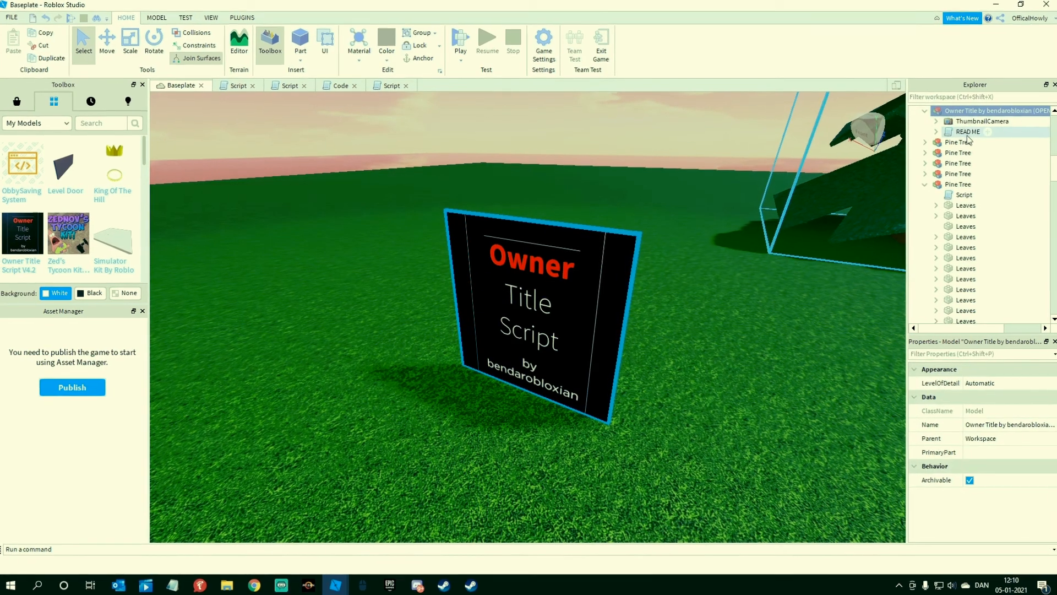
double_click(966, 133)
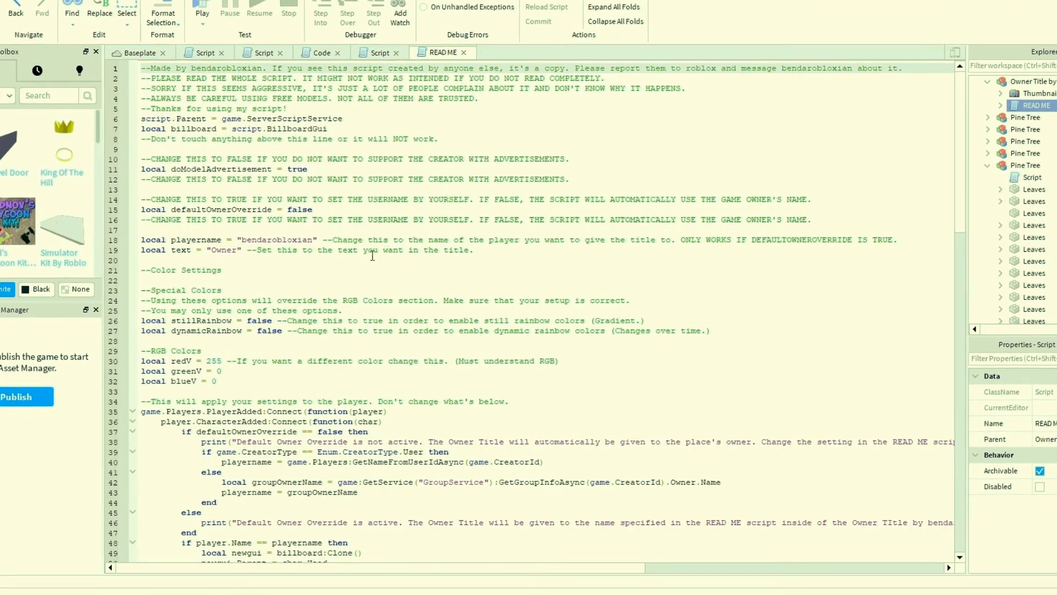
Step: Read through the READ ME script of the owner title model down to its last line
scroll(409, 230, "down", 10)
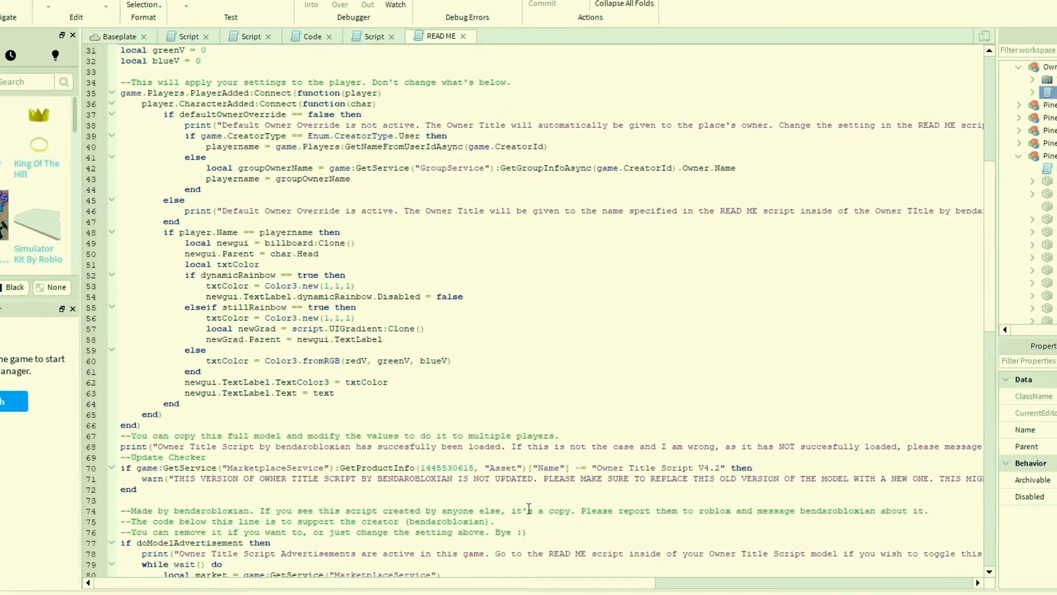
scroll(550, 516, "down", 3)
left_click_drag(578, 516, 281, 97)
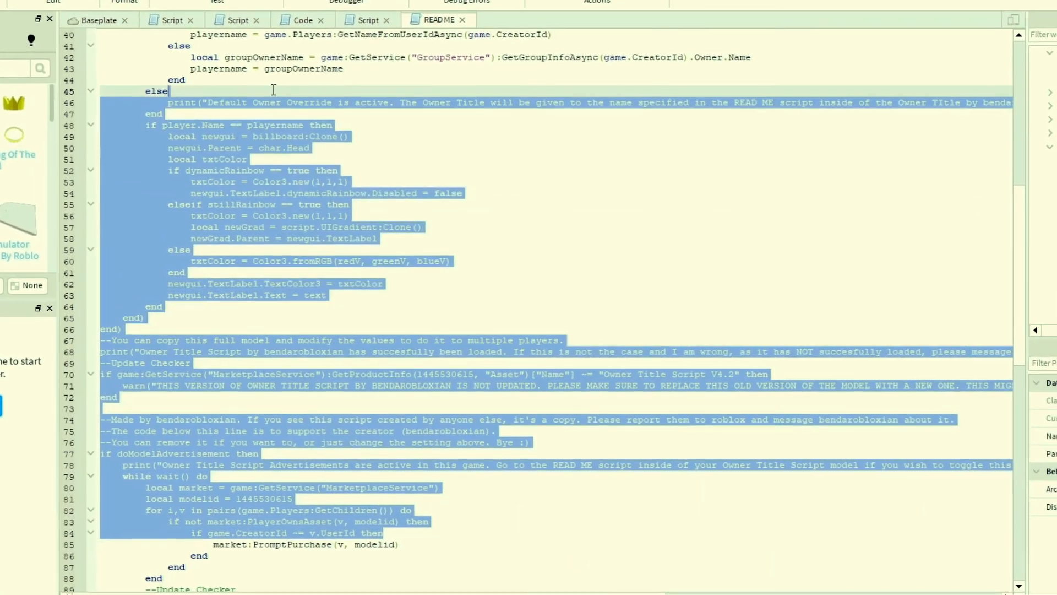
left_click(277, 251)
scroll(278, 250, "down", 14)
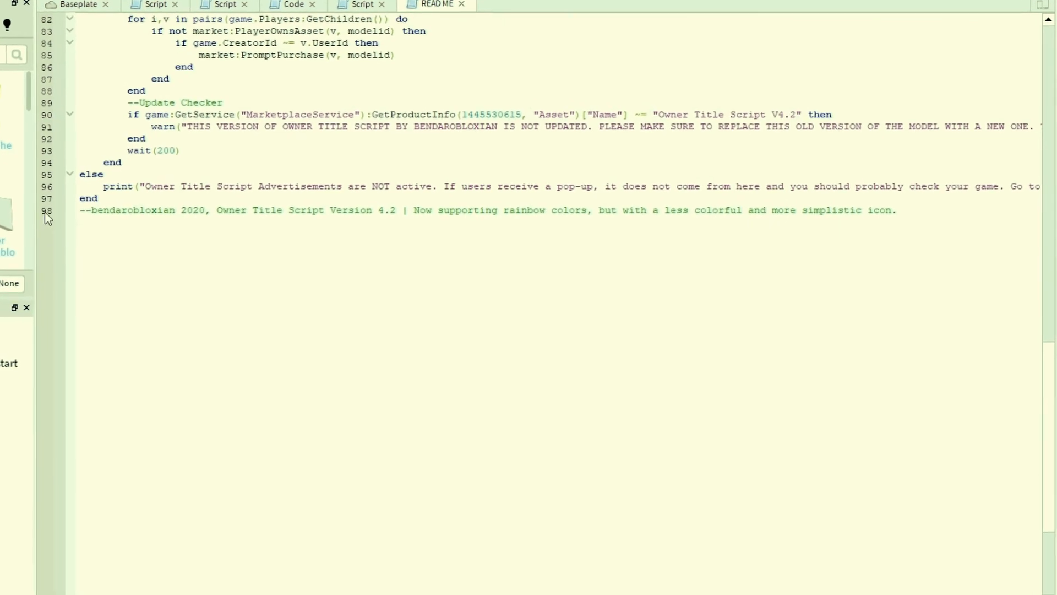
scroll(485, 278, "up", 20)
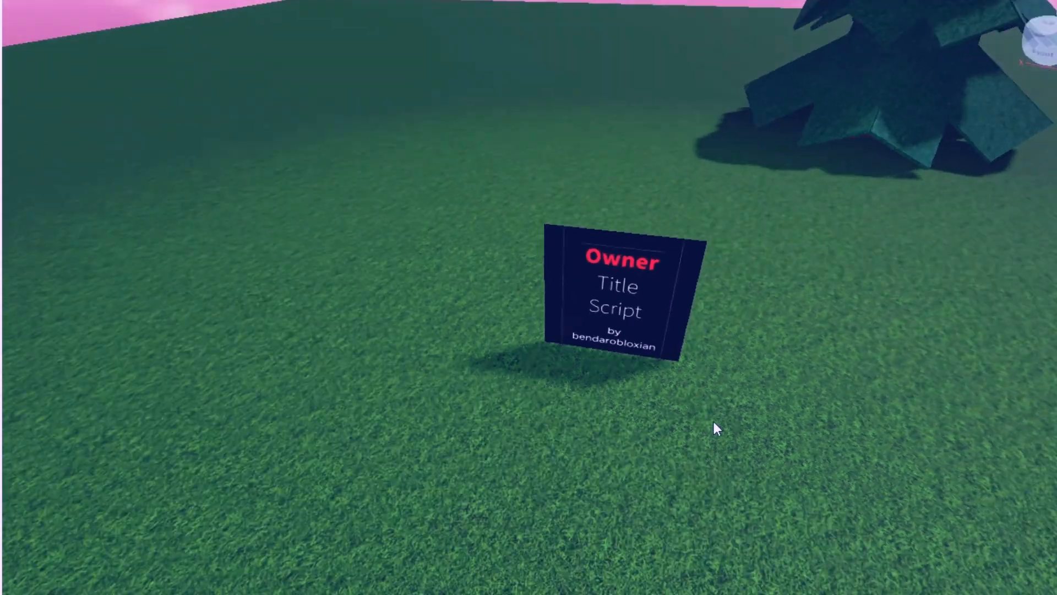
left_click(625, 279)
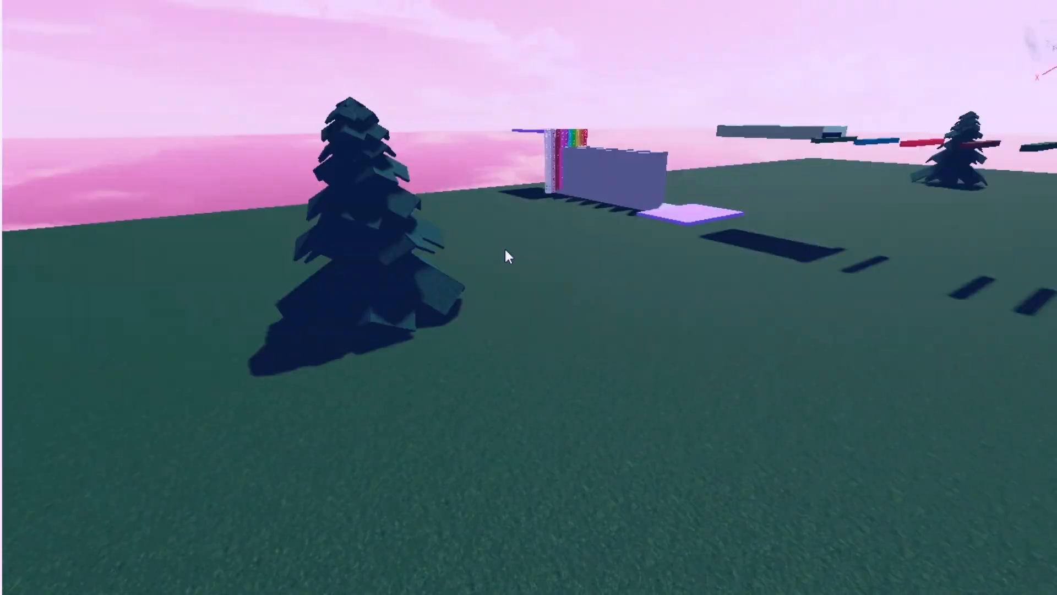
mouse_move(505, 249)
right_mouse_down()
mouse_move(498, 236)
mouse_move(498, 251)
mouse_move(520, 249)
mouse_move(501, 252)
right_mouse_up()
key("w")
key("w")
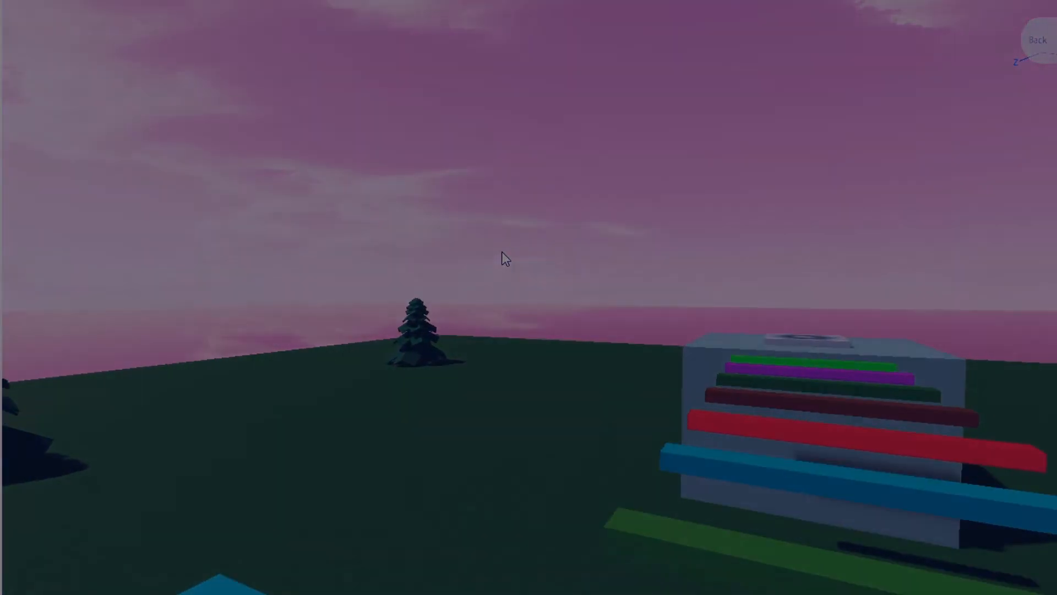